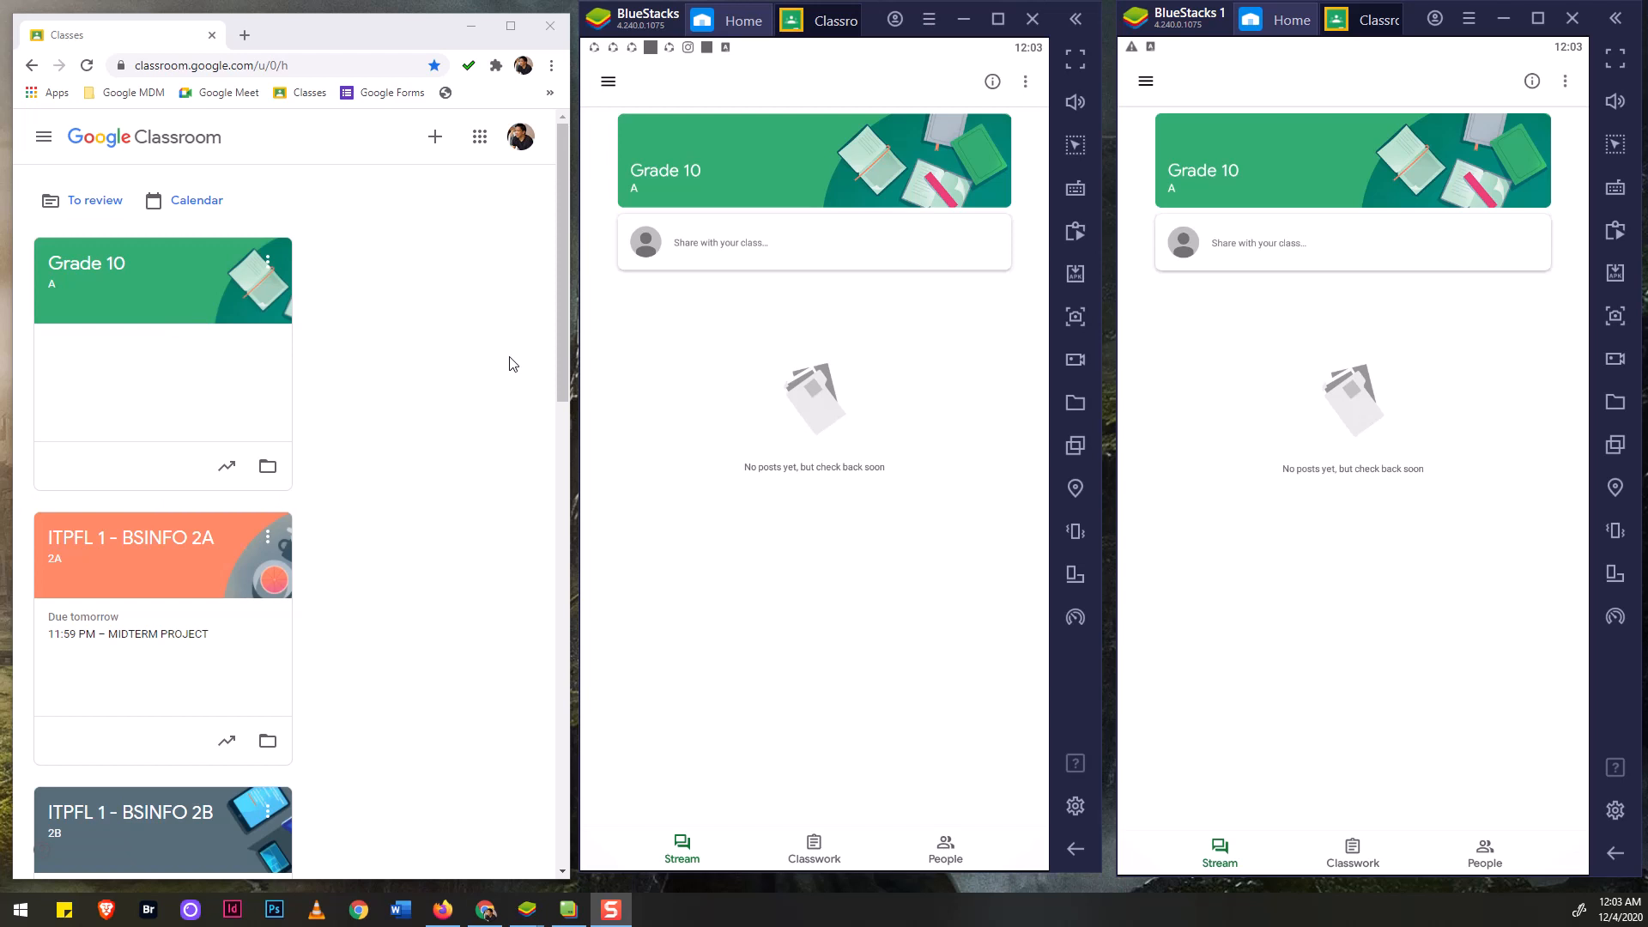
Open the Grade 10 A class and go to its empty Classwork page.
click(82, 261)
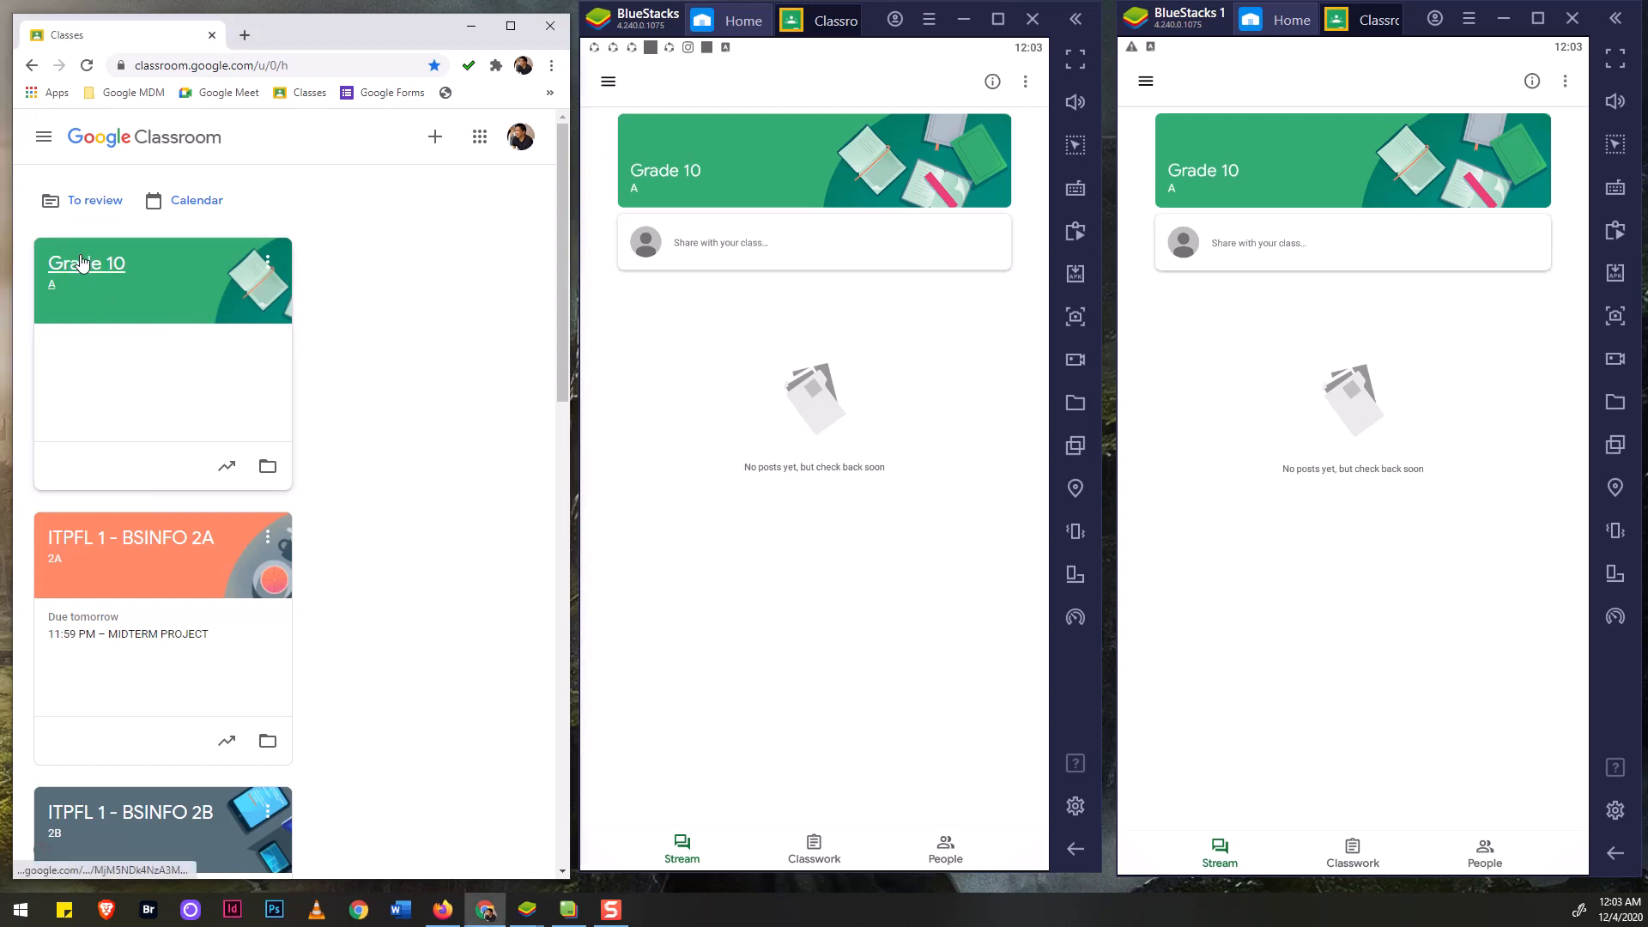
click(82, 261)
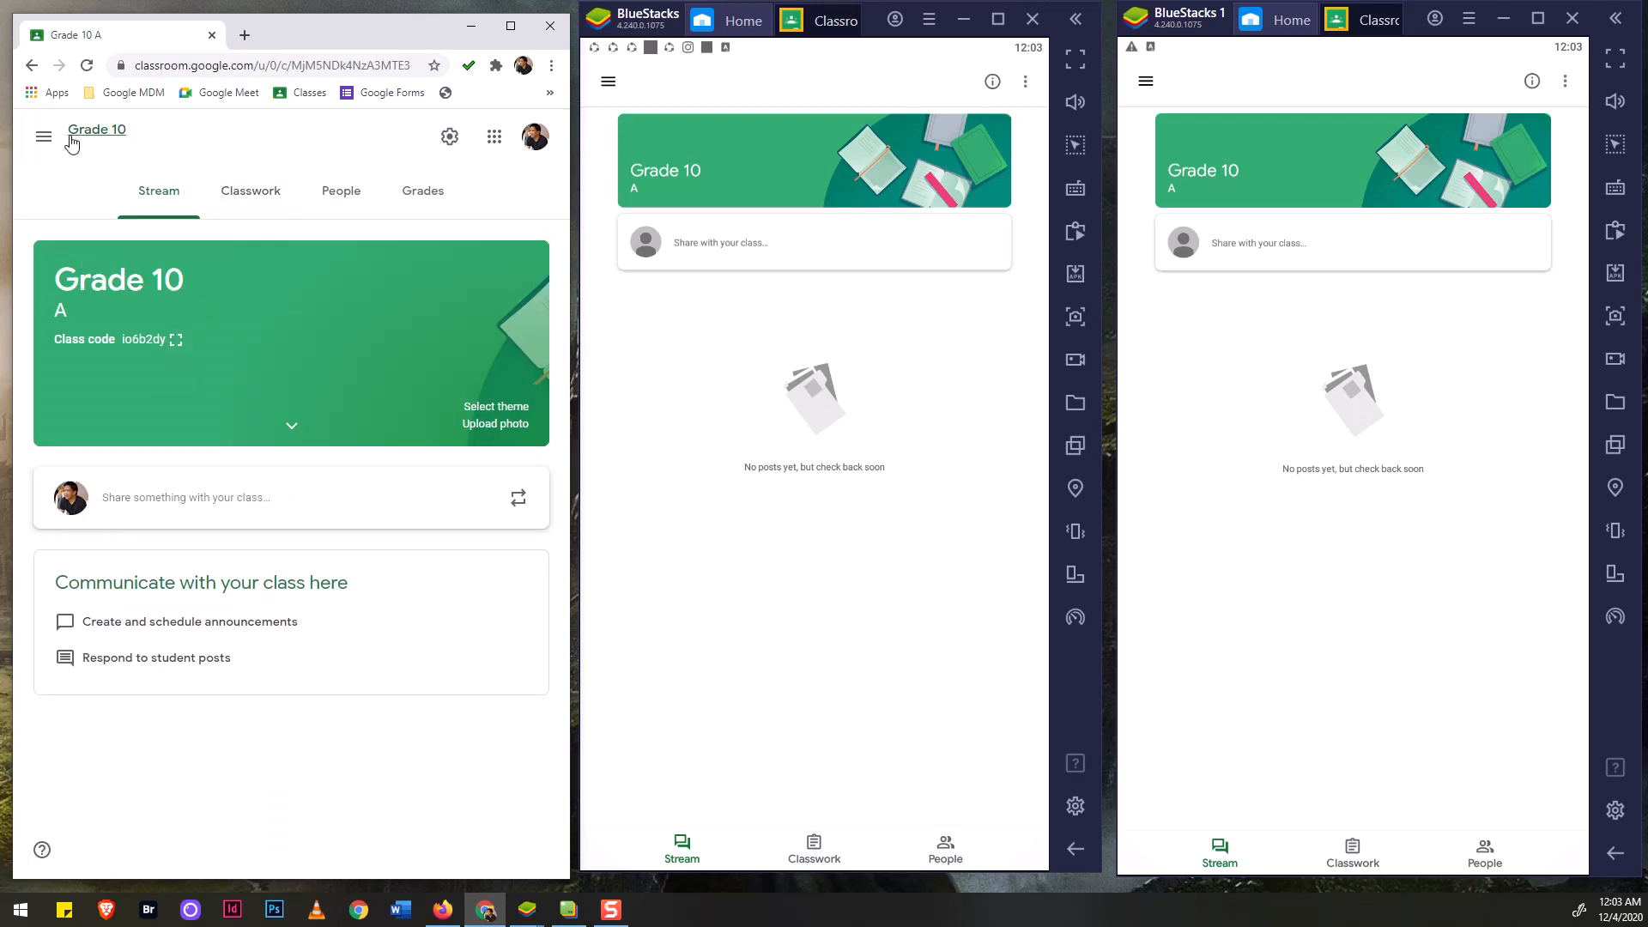
click(251, 194)
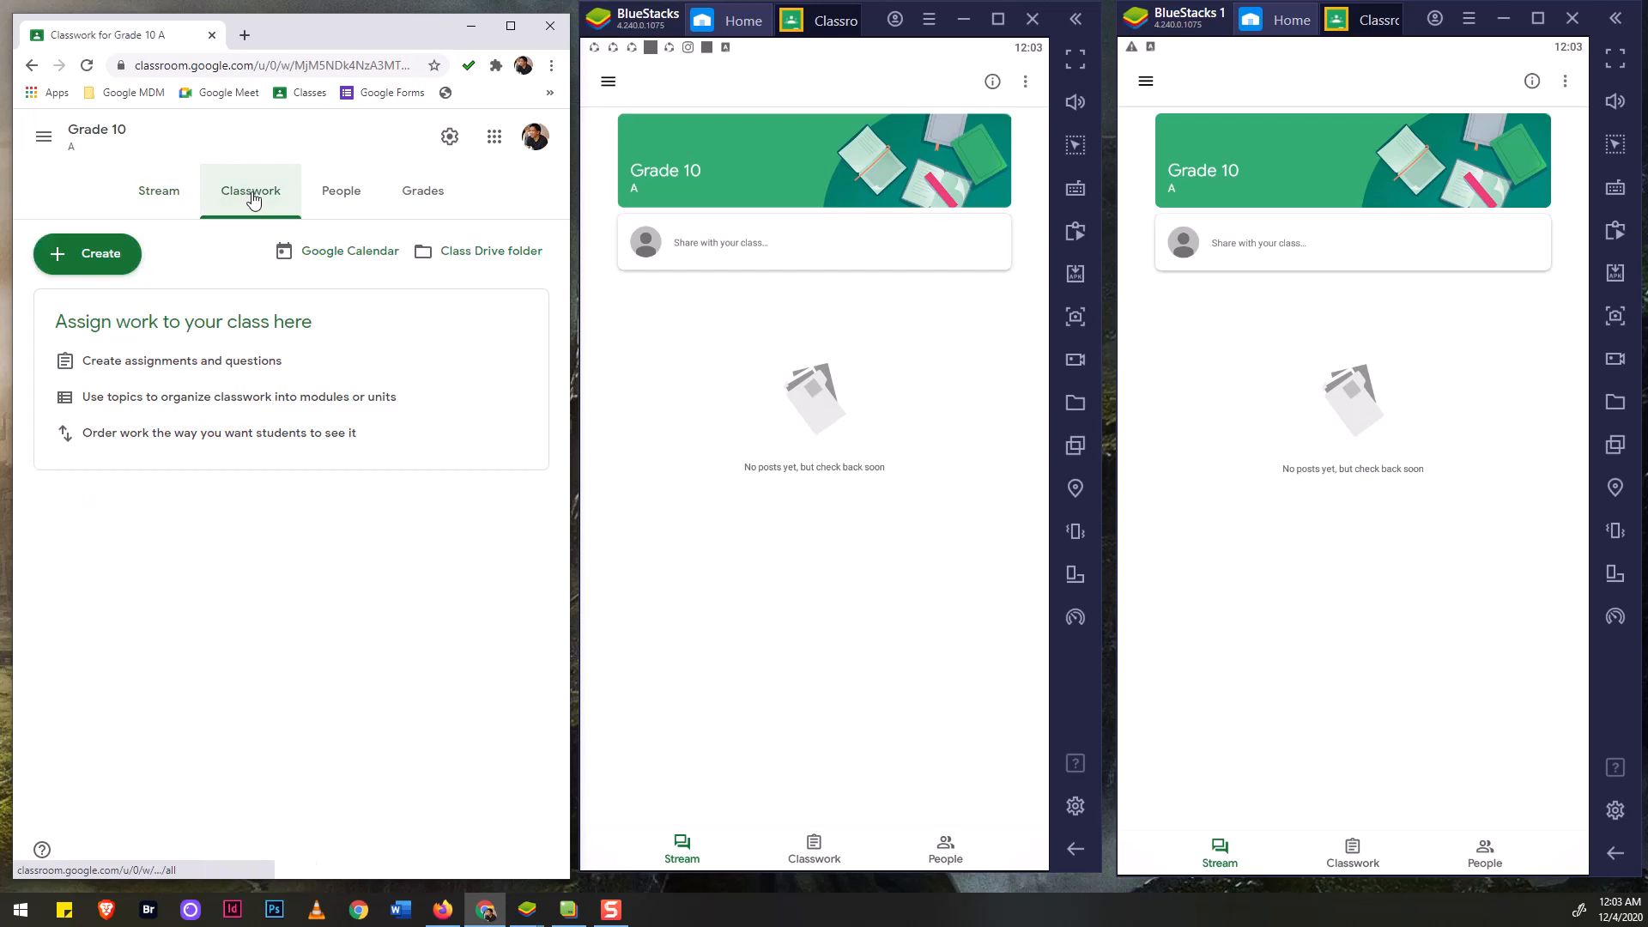
Show the Create menu's post types: Assignment, Quiz assignment, Question, Material, Reuse post, Topic.
click(100, 259)
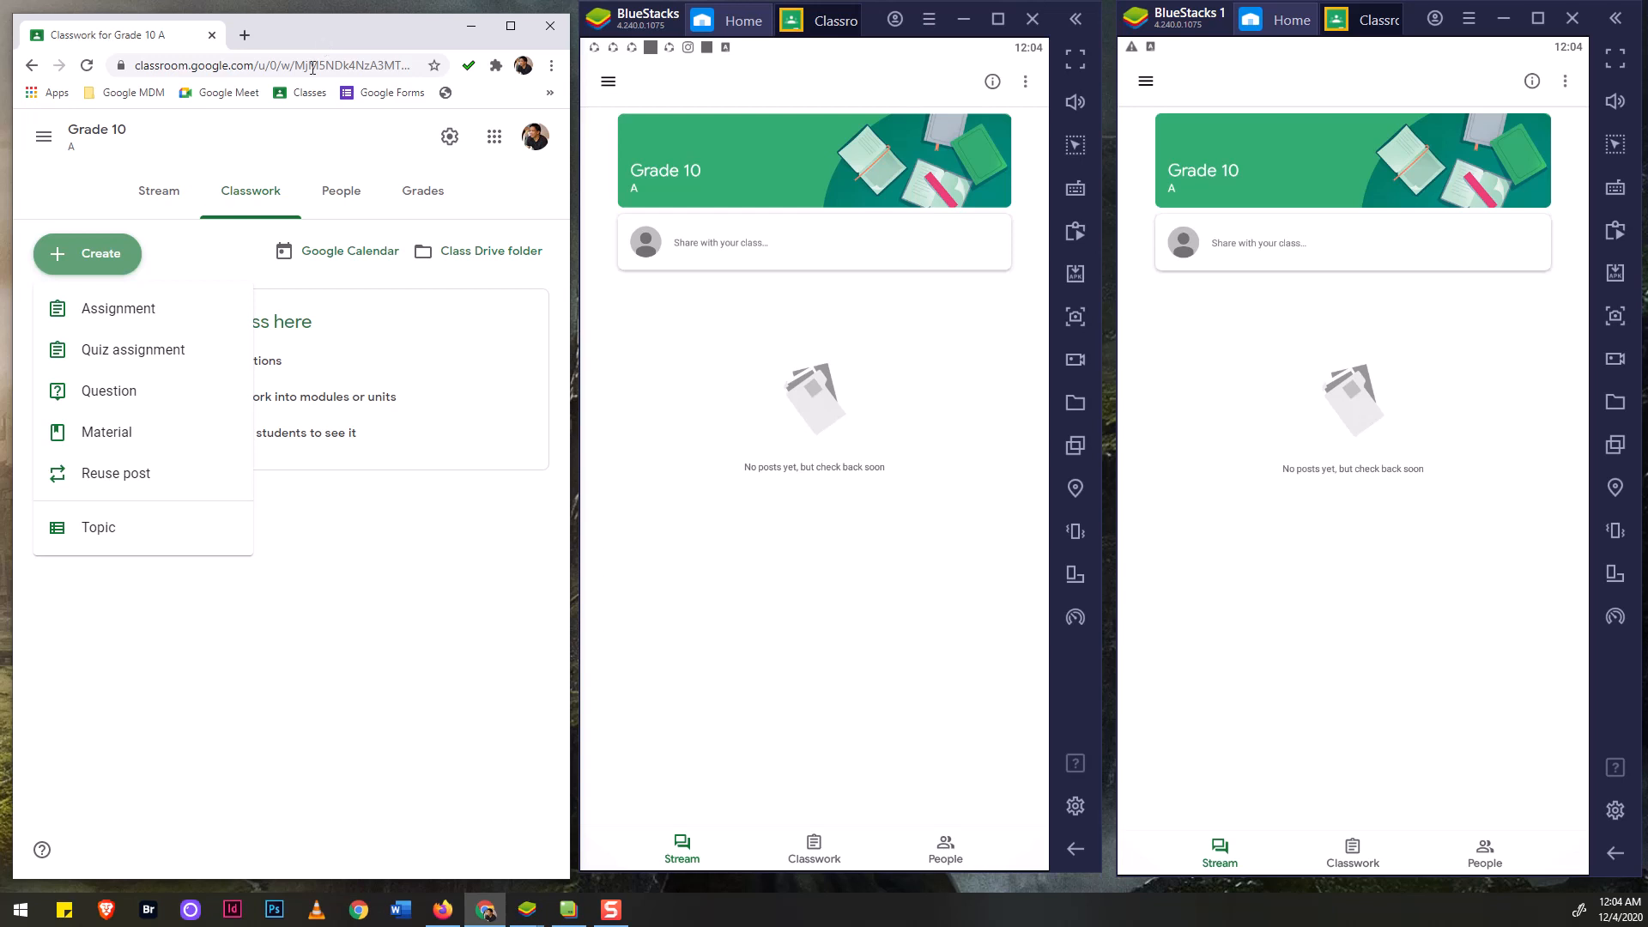
click(371, 686)
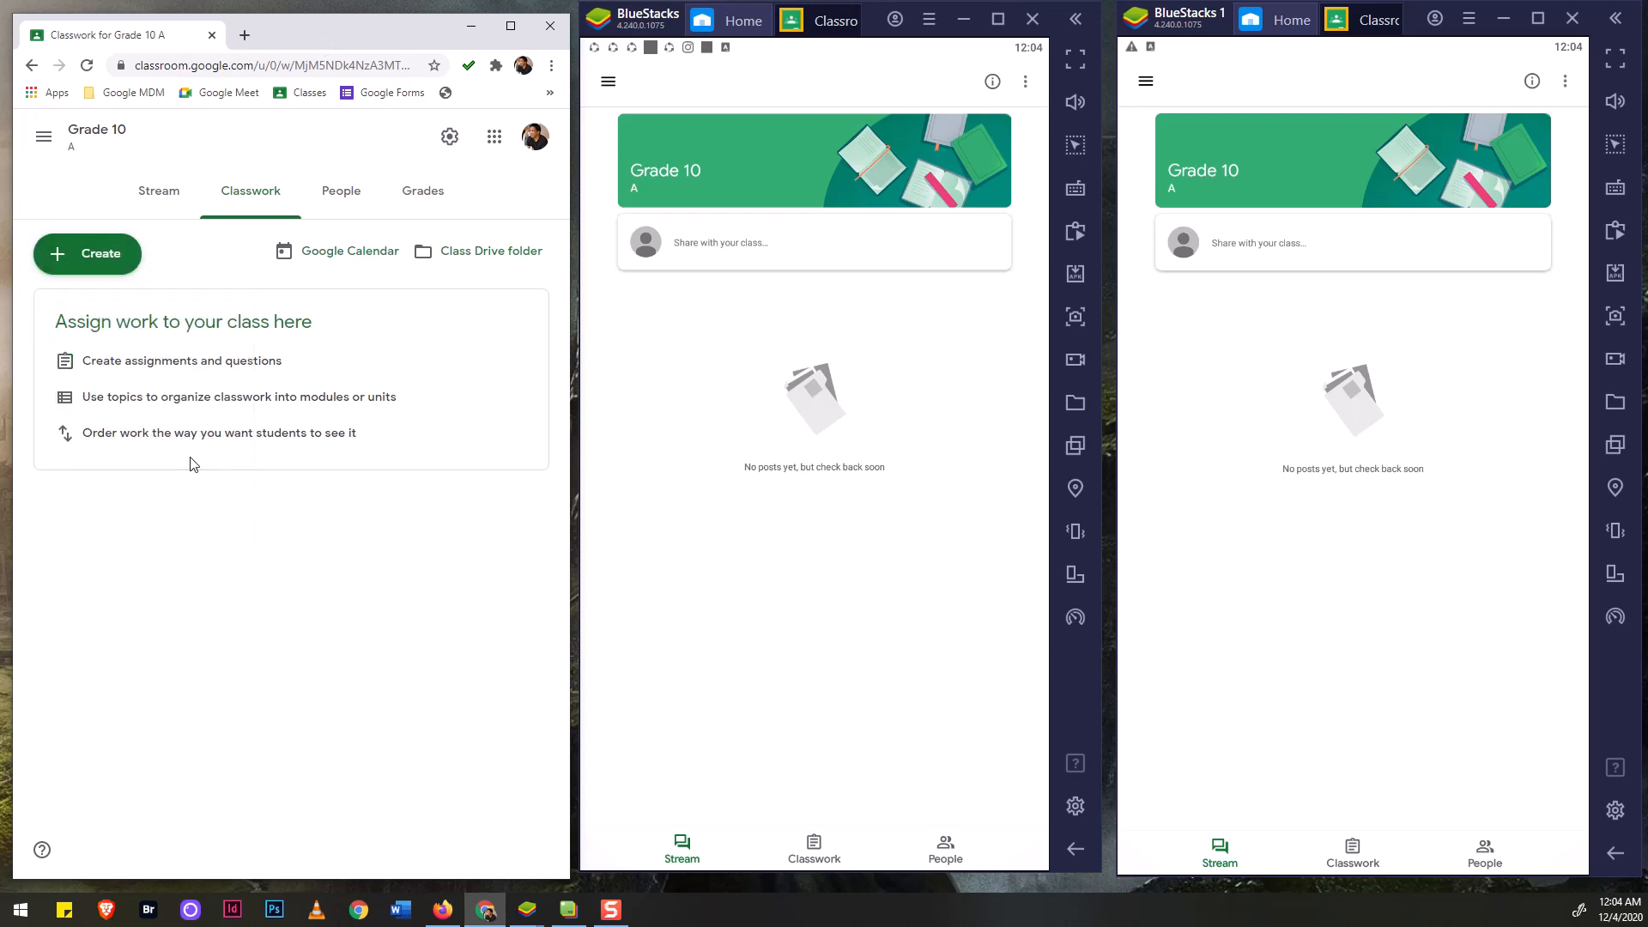
click(94, 256)
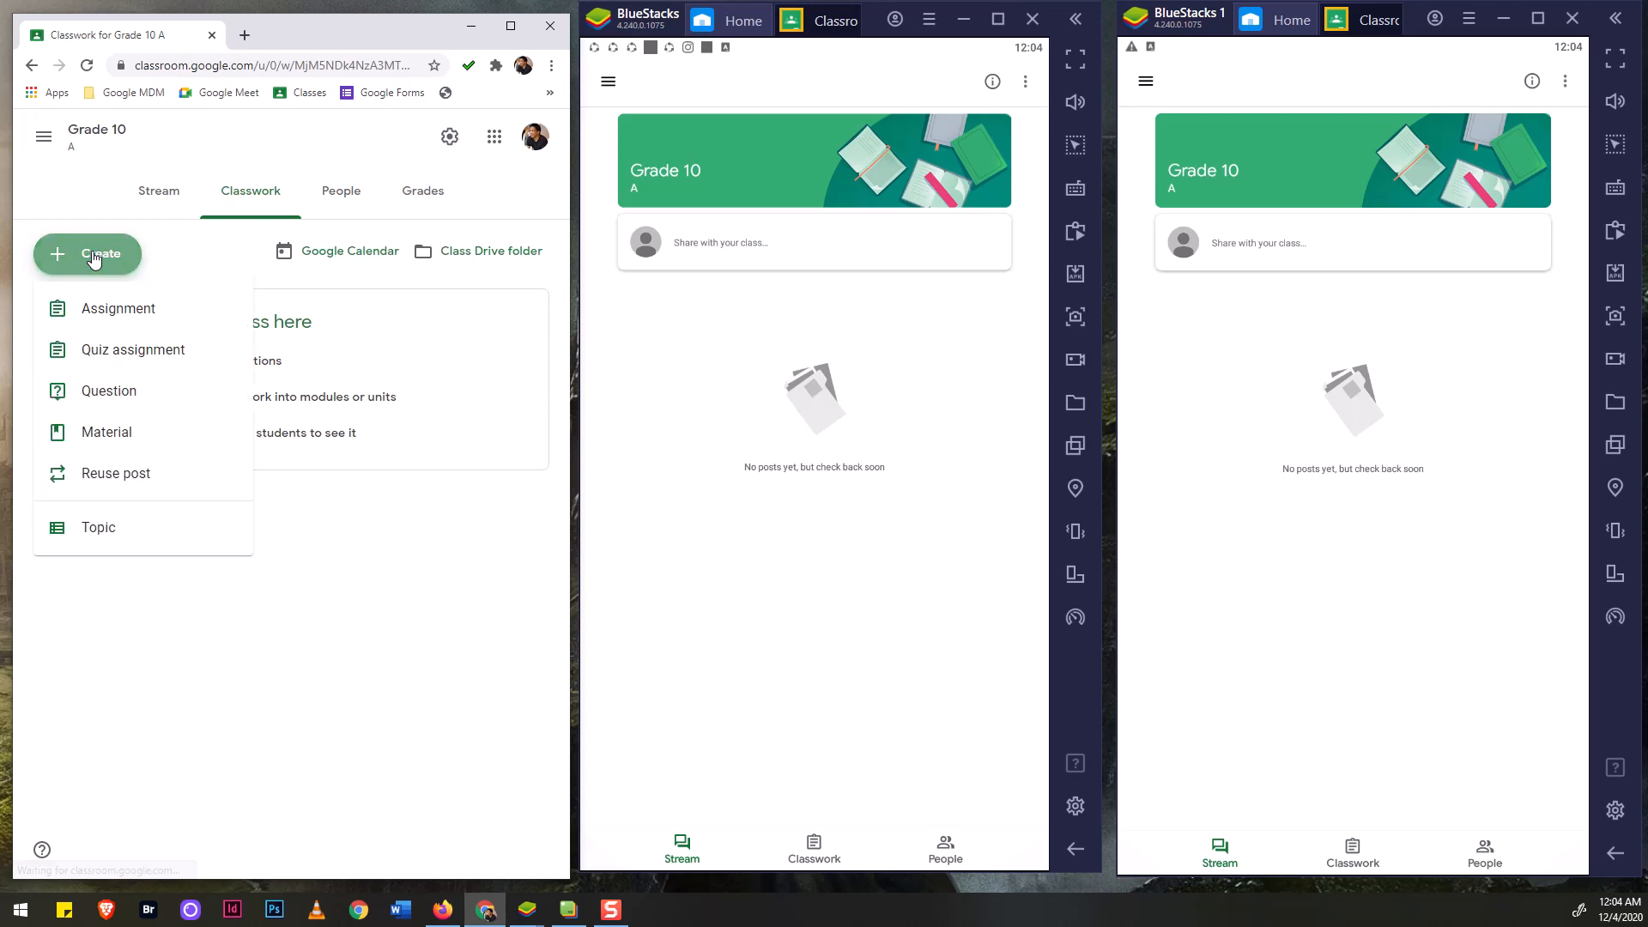
Start a Material post in a maximized browser, titled 'Power and Heat Management of Servers'.
click(81, 443)
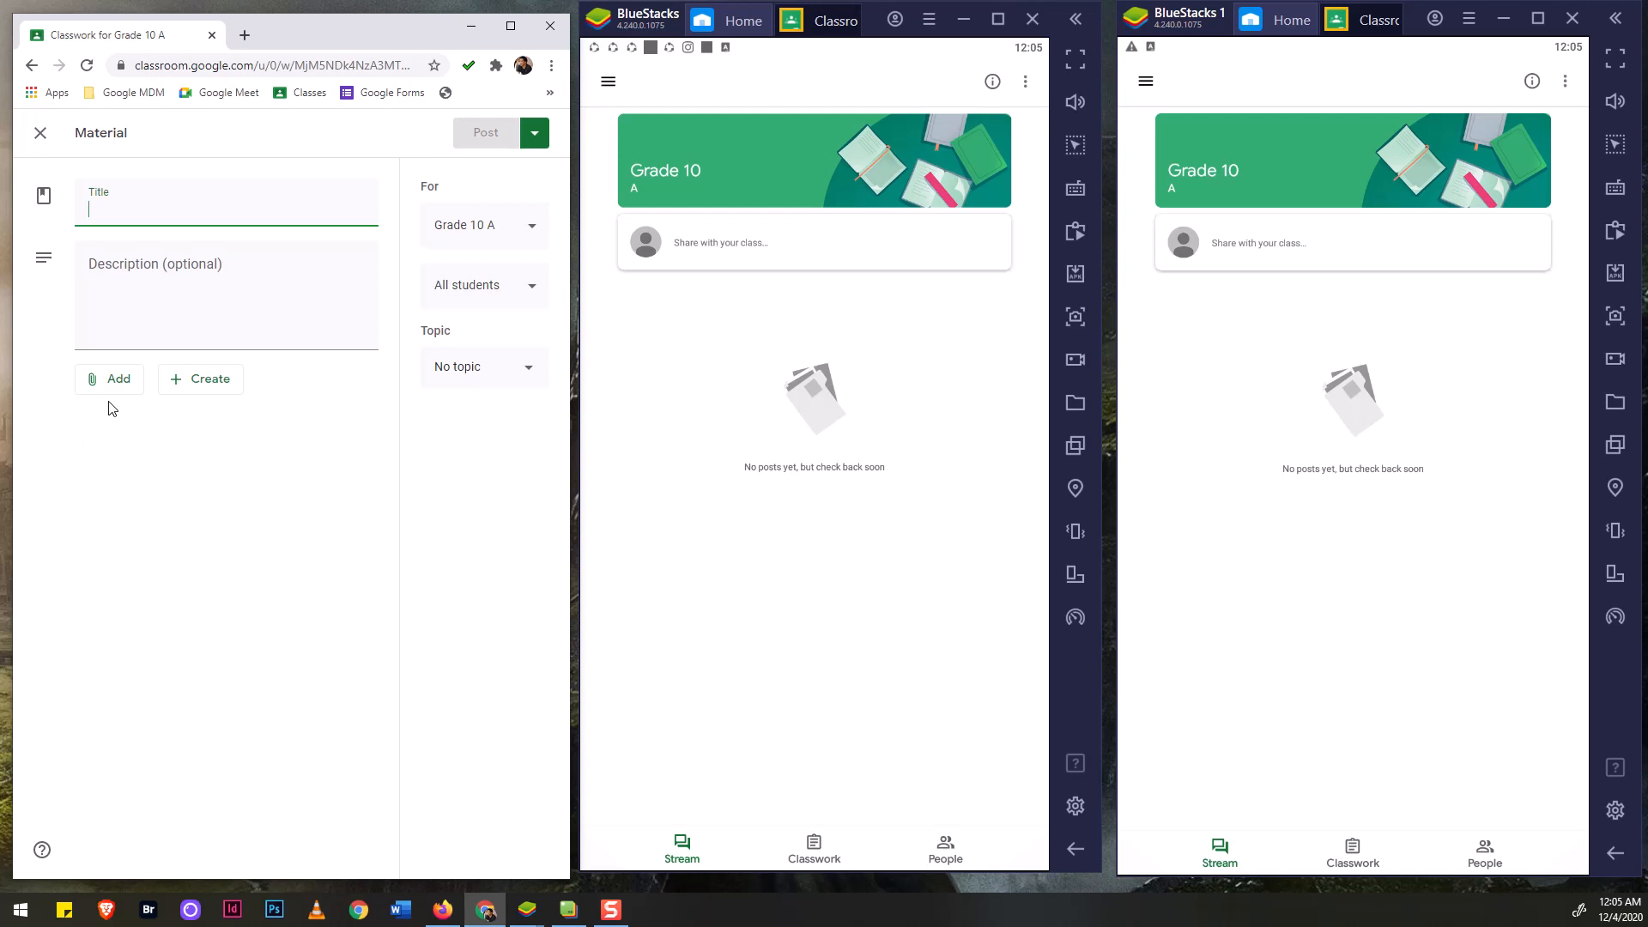
click(510, 26)
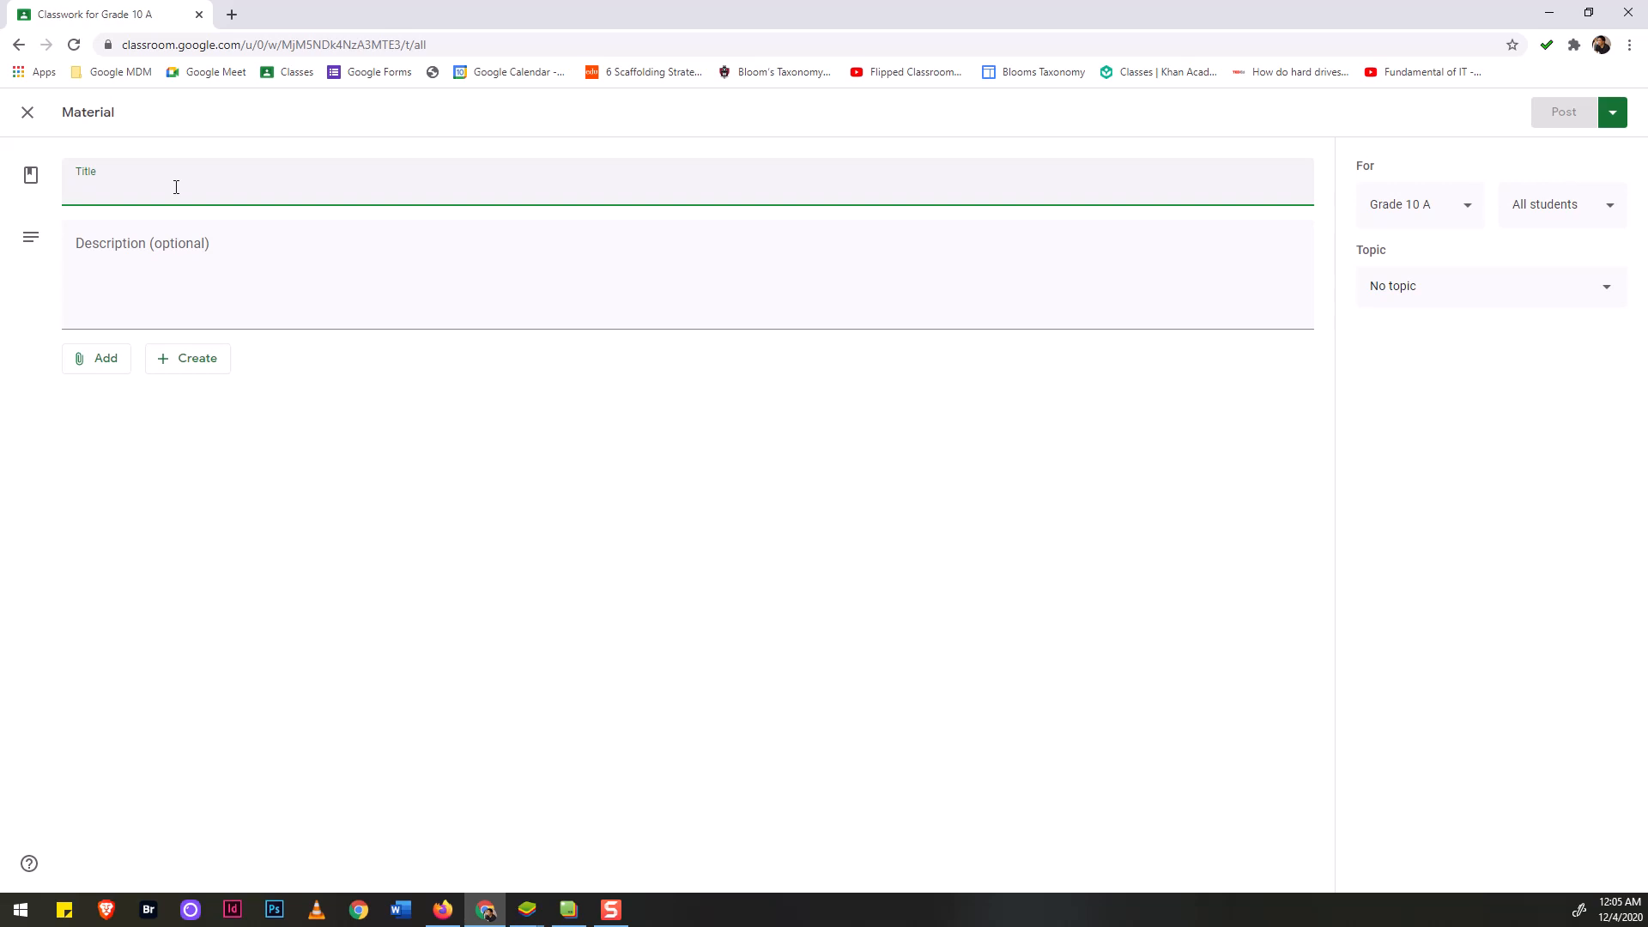
text(Power)
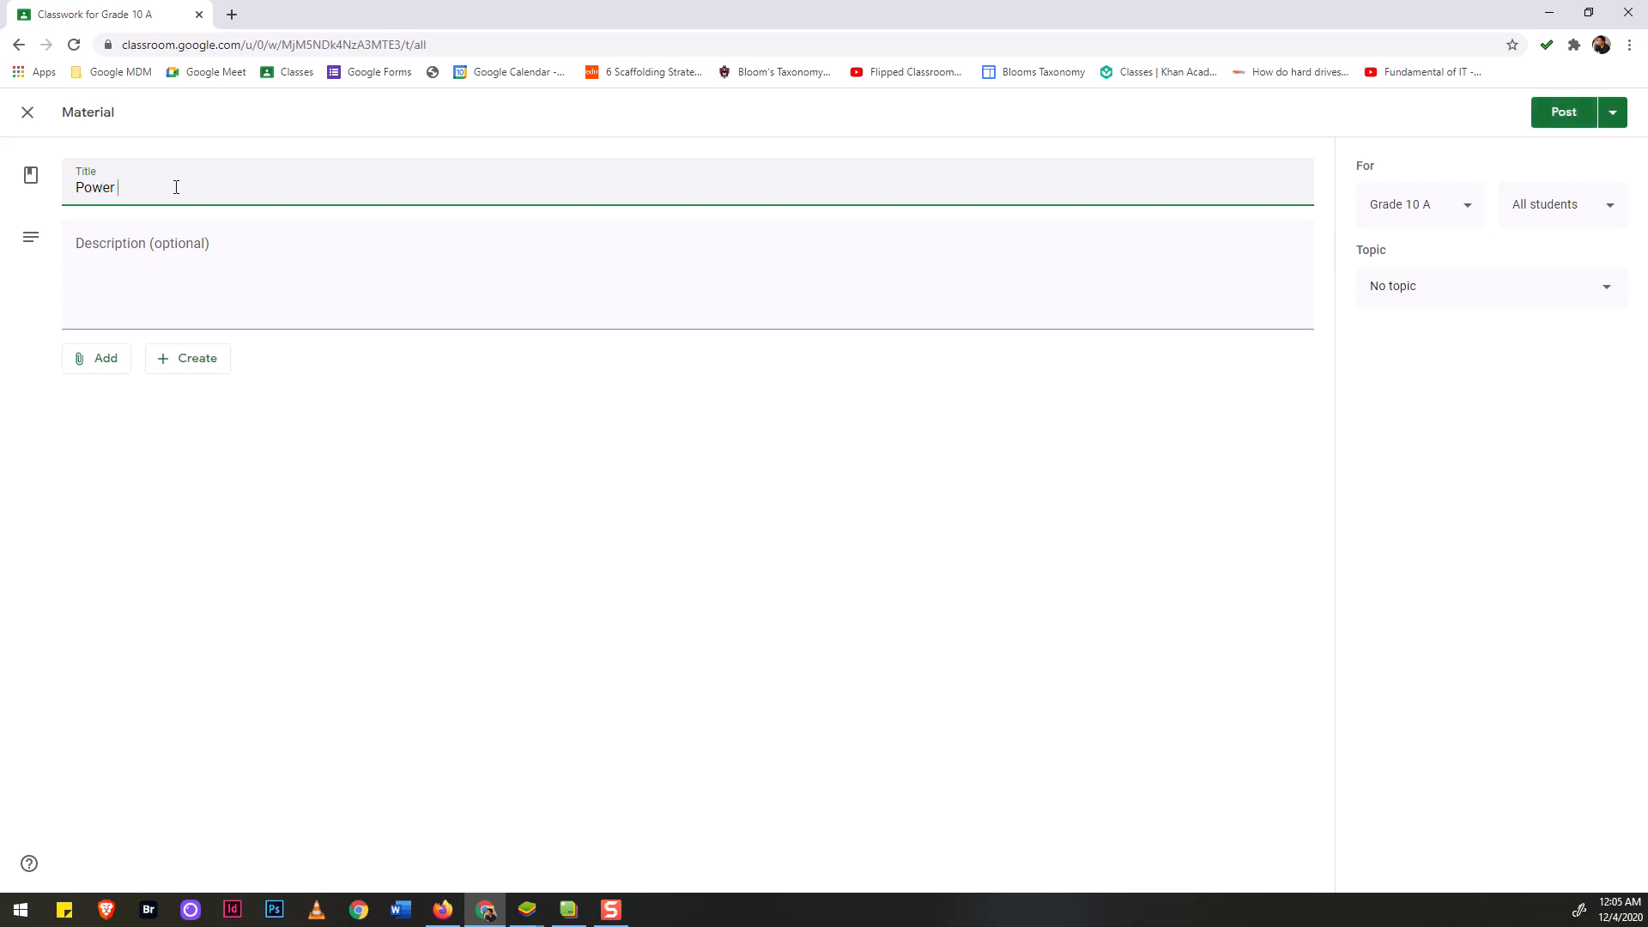
text( and Heat Management of Servers)
Load YouTube in a new tab and search for 'google servers'.
click(231, 14)
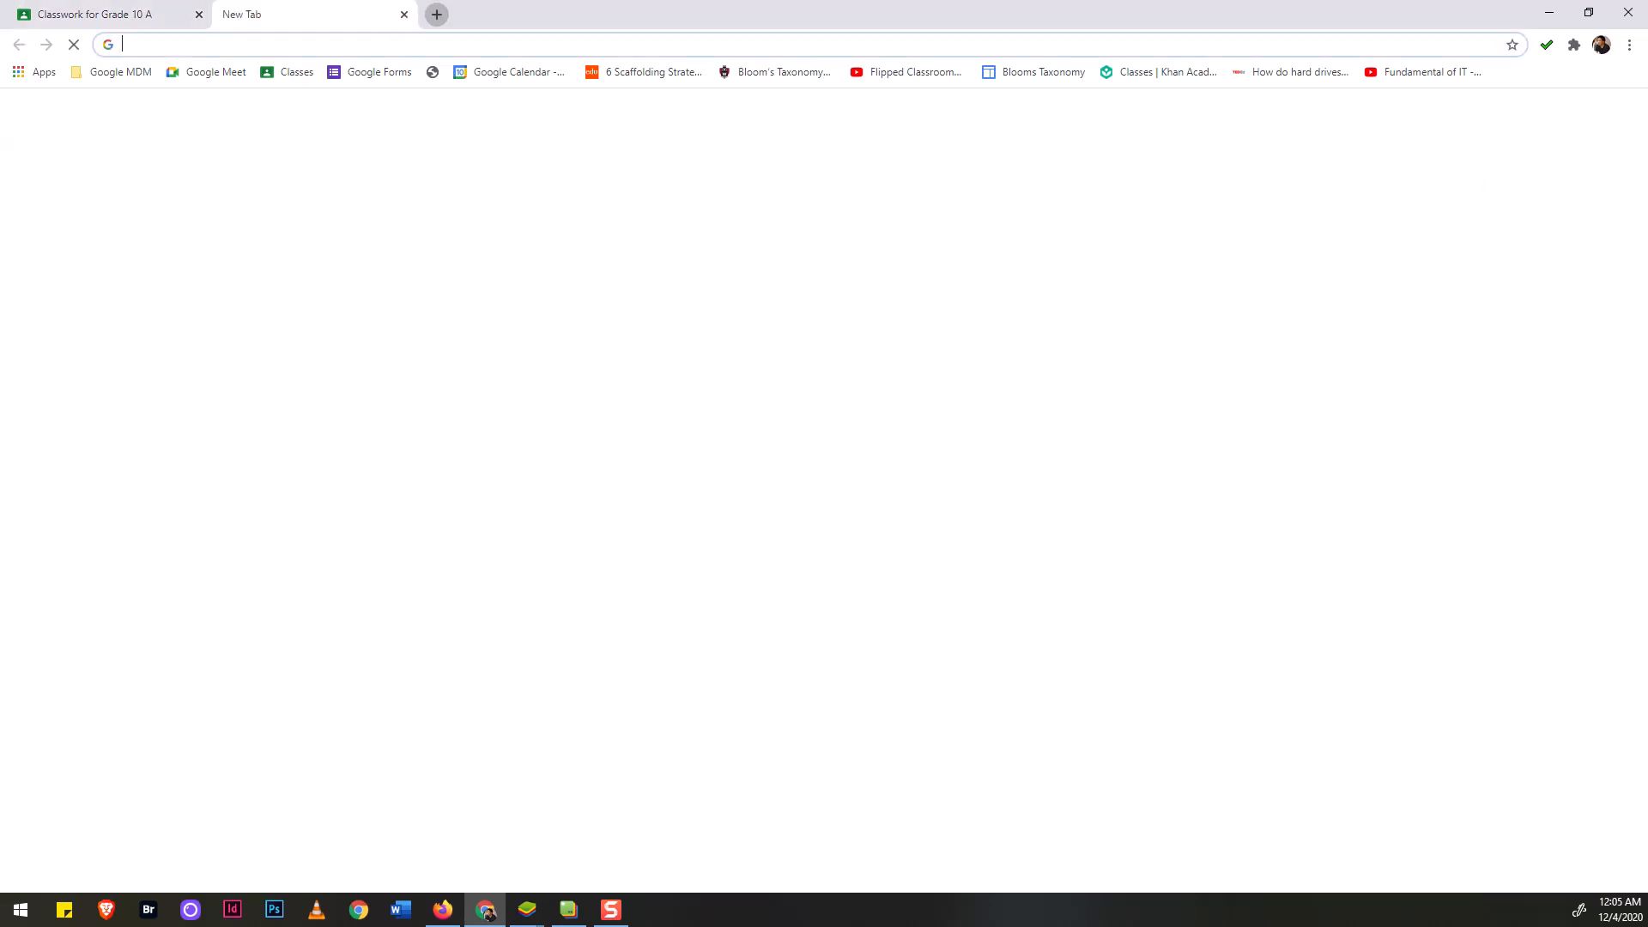
text(yout)
key(Return)
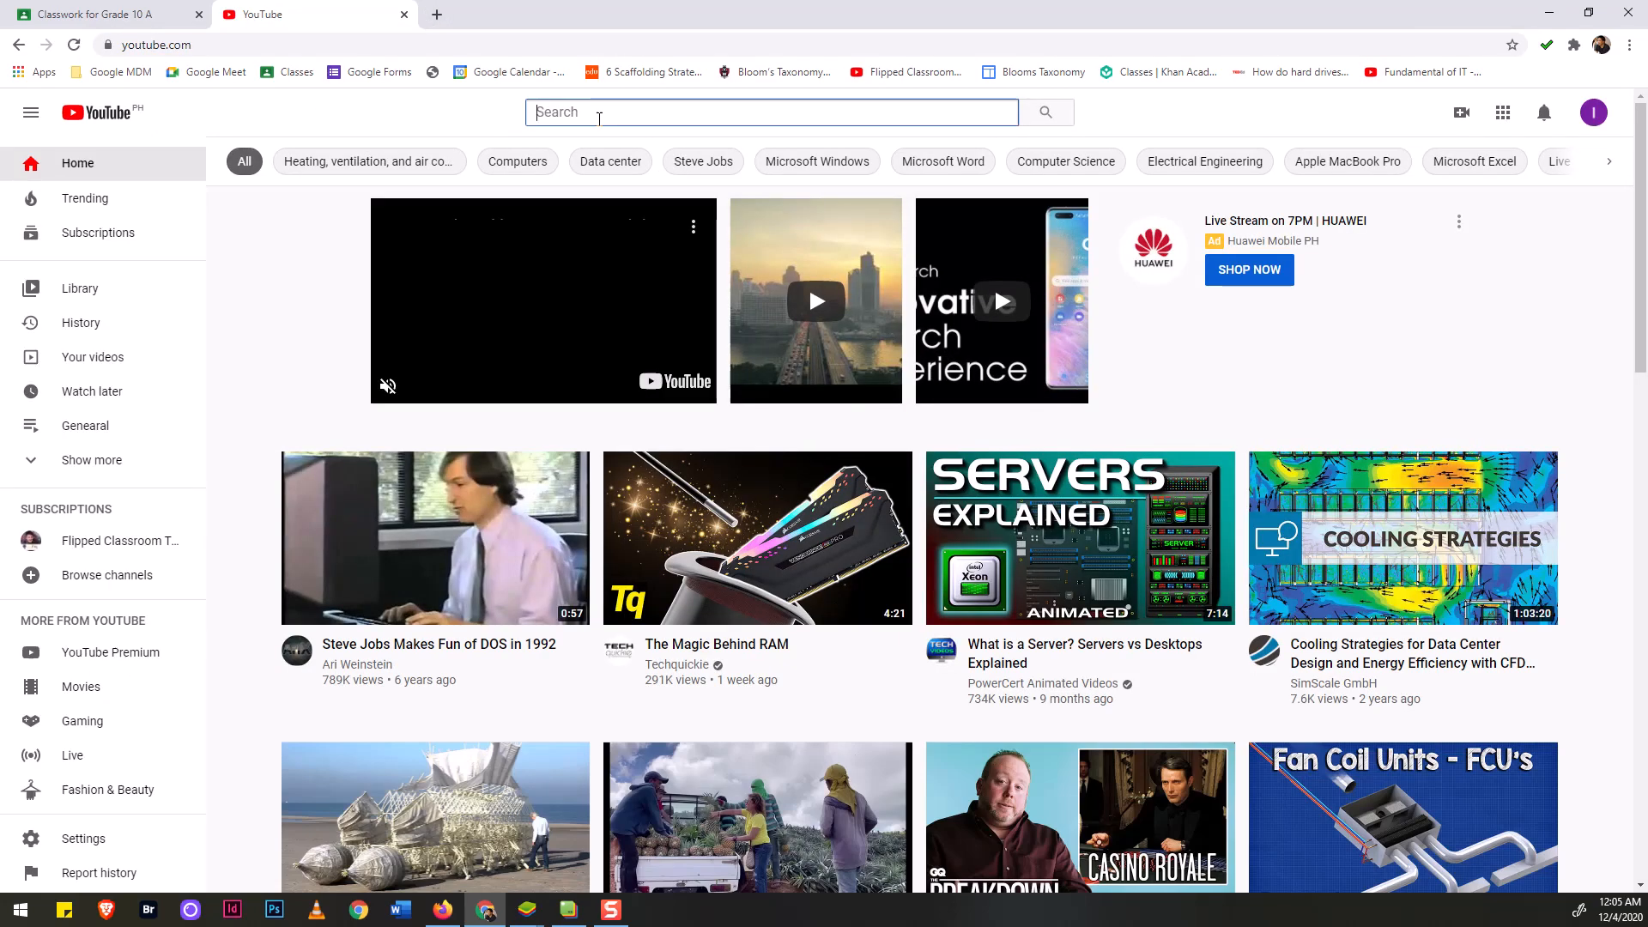
click(599, 115)
text(google servers)
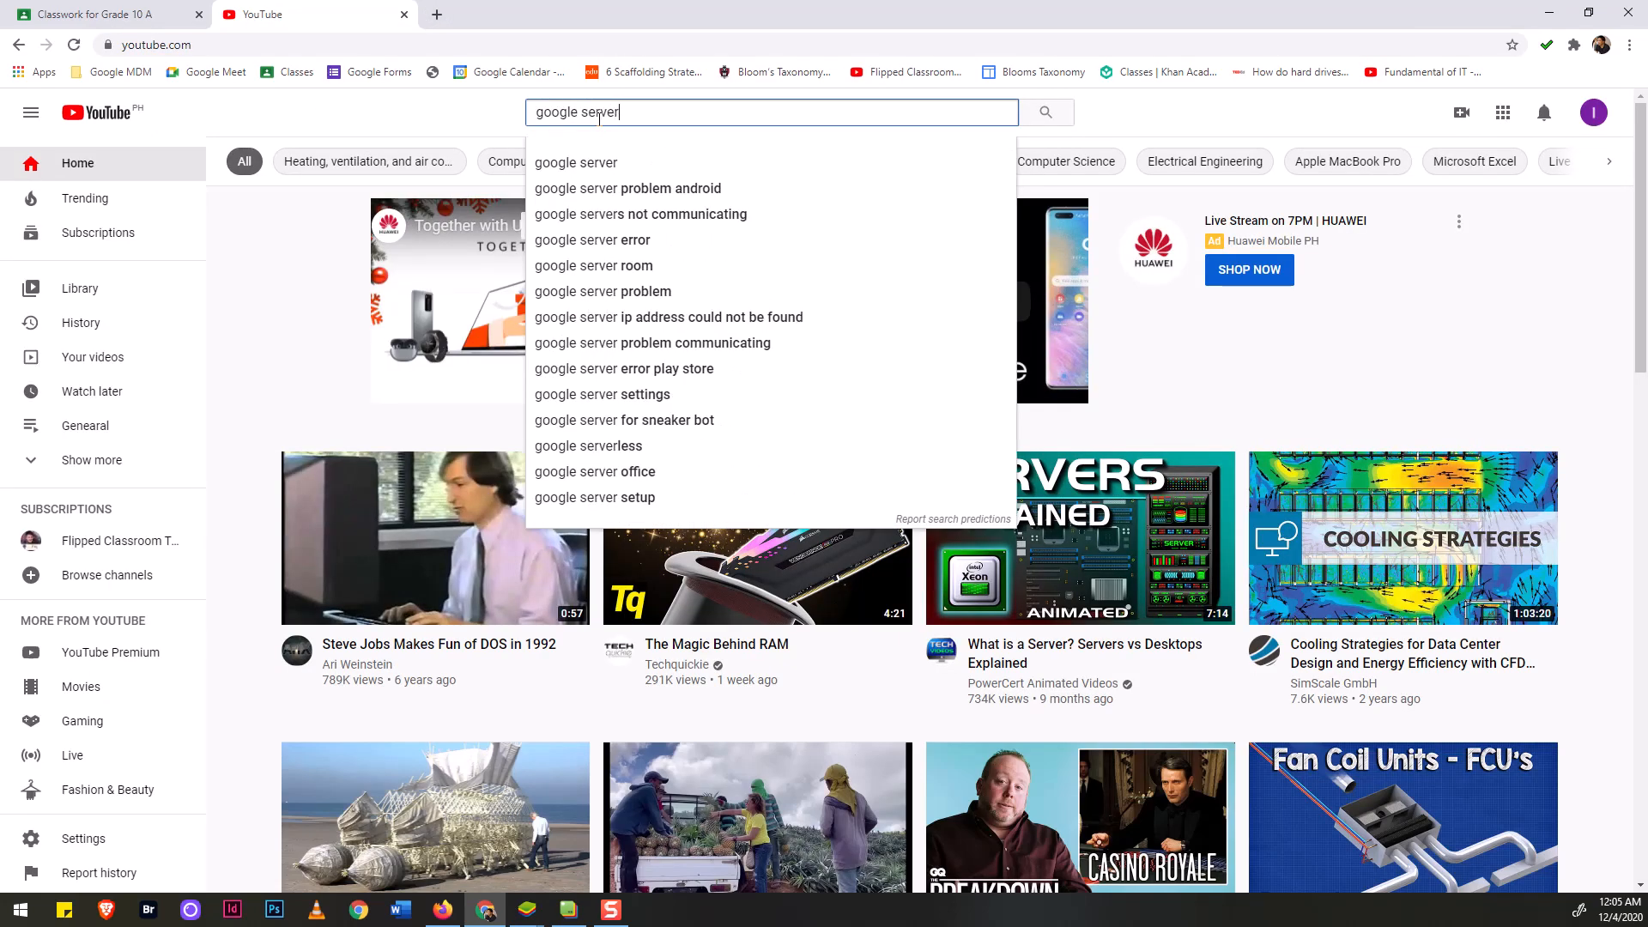
key(Return)
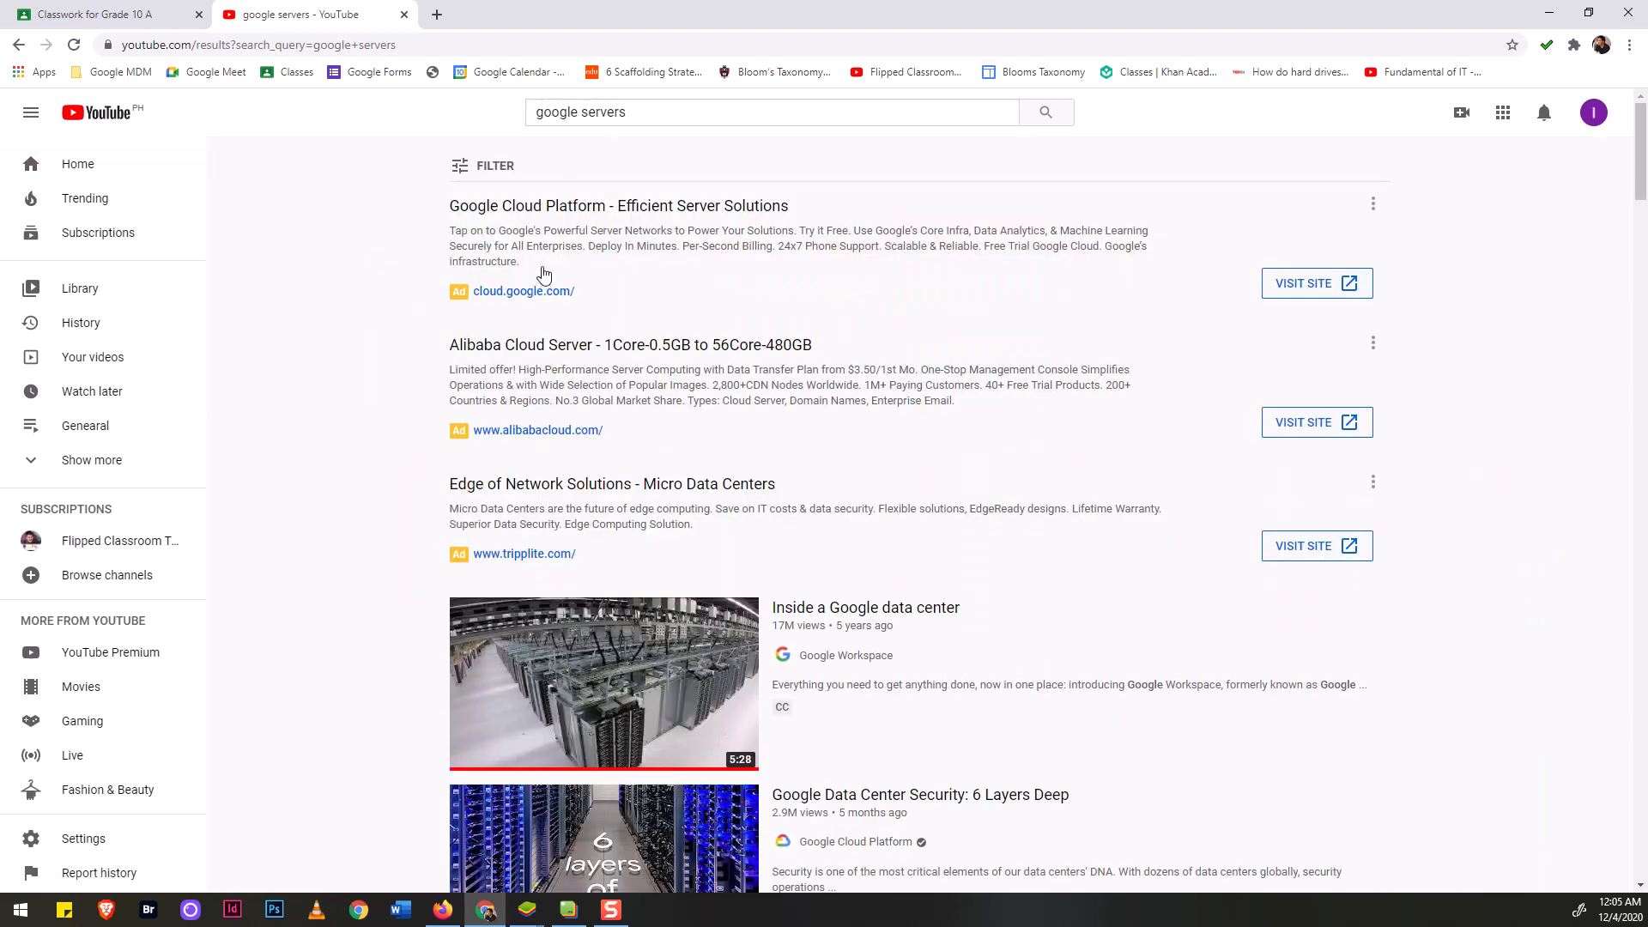
Open the 'Inside a Google data center' video, pause it, and select its address.
scroll(547, 511, down, 3)
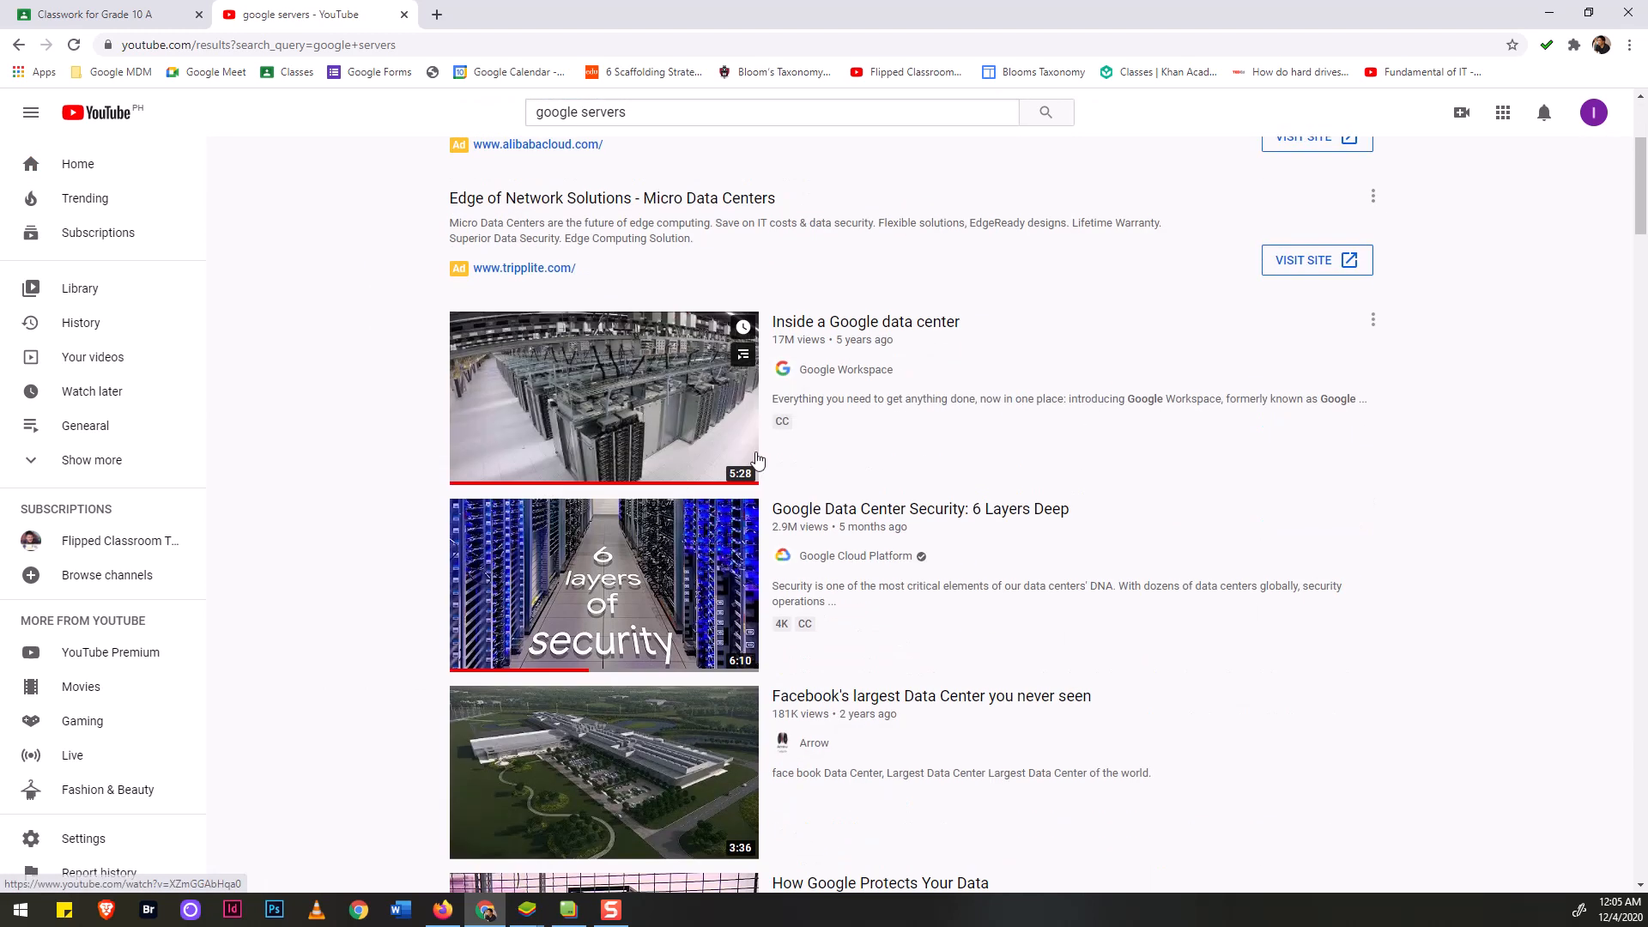
click(810, 327)
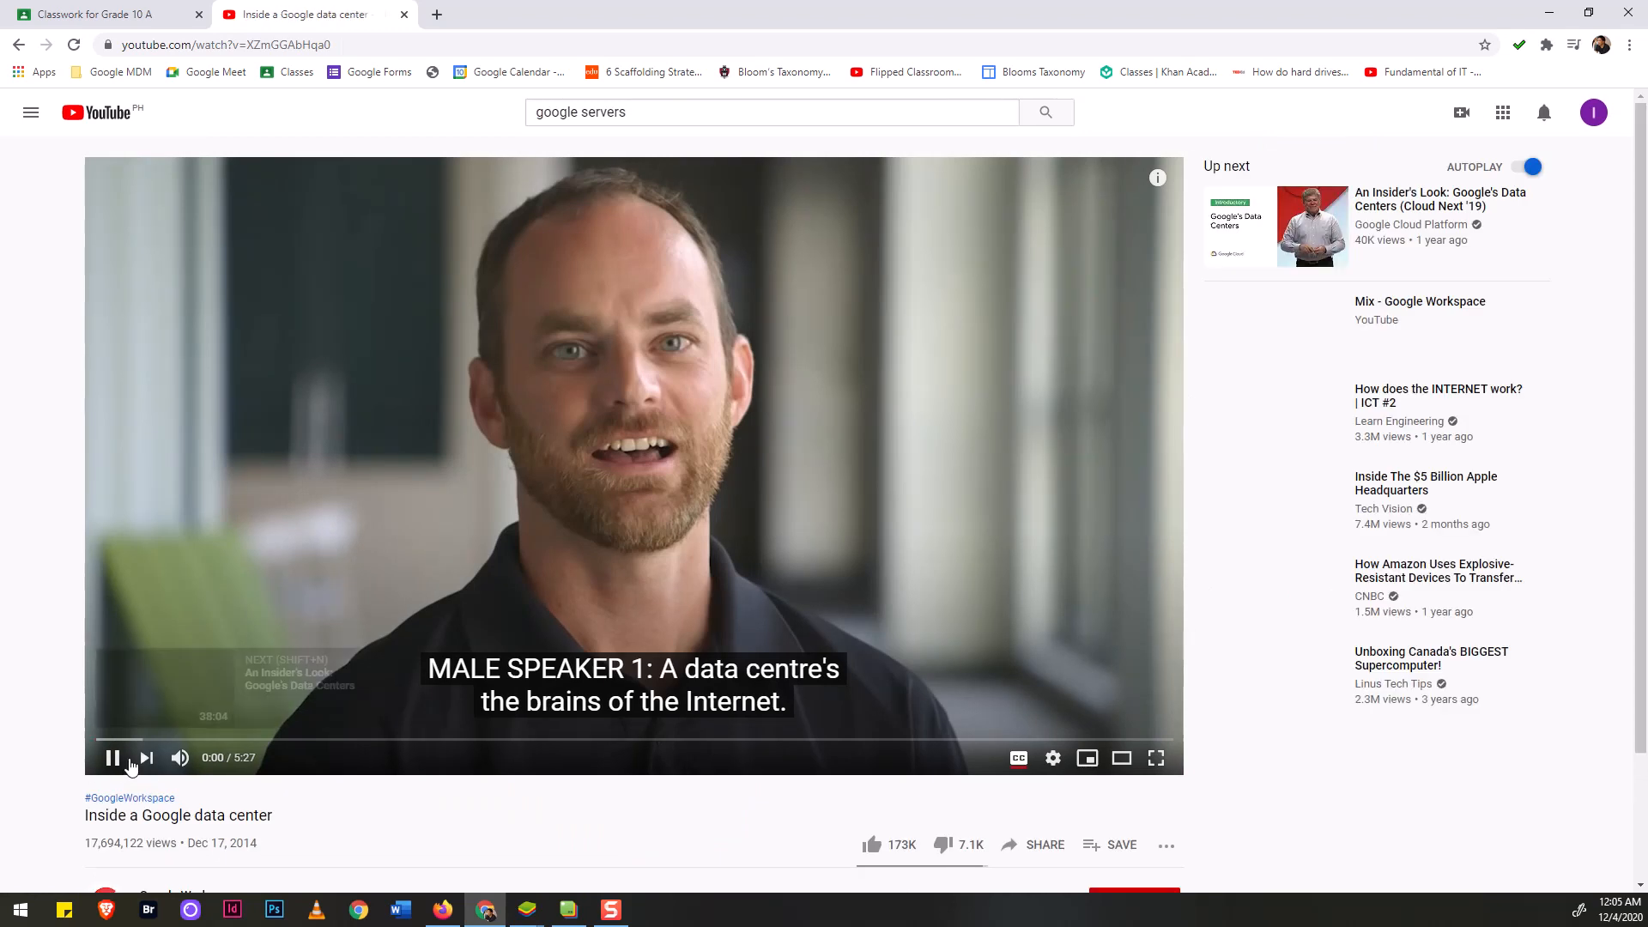
click(113, 762)
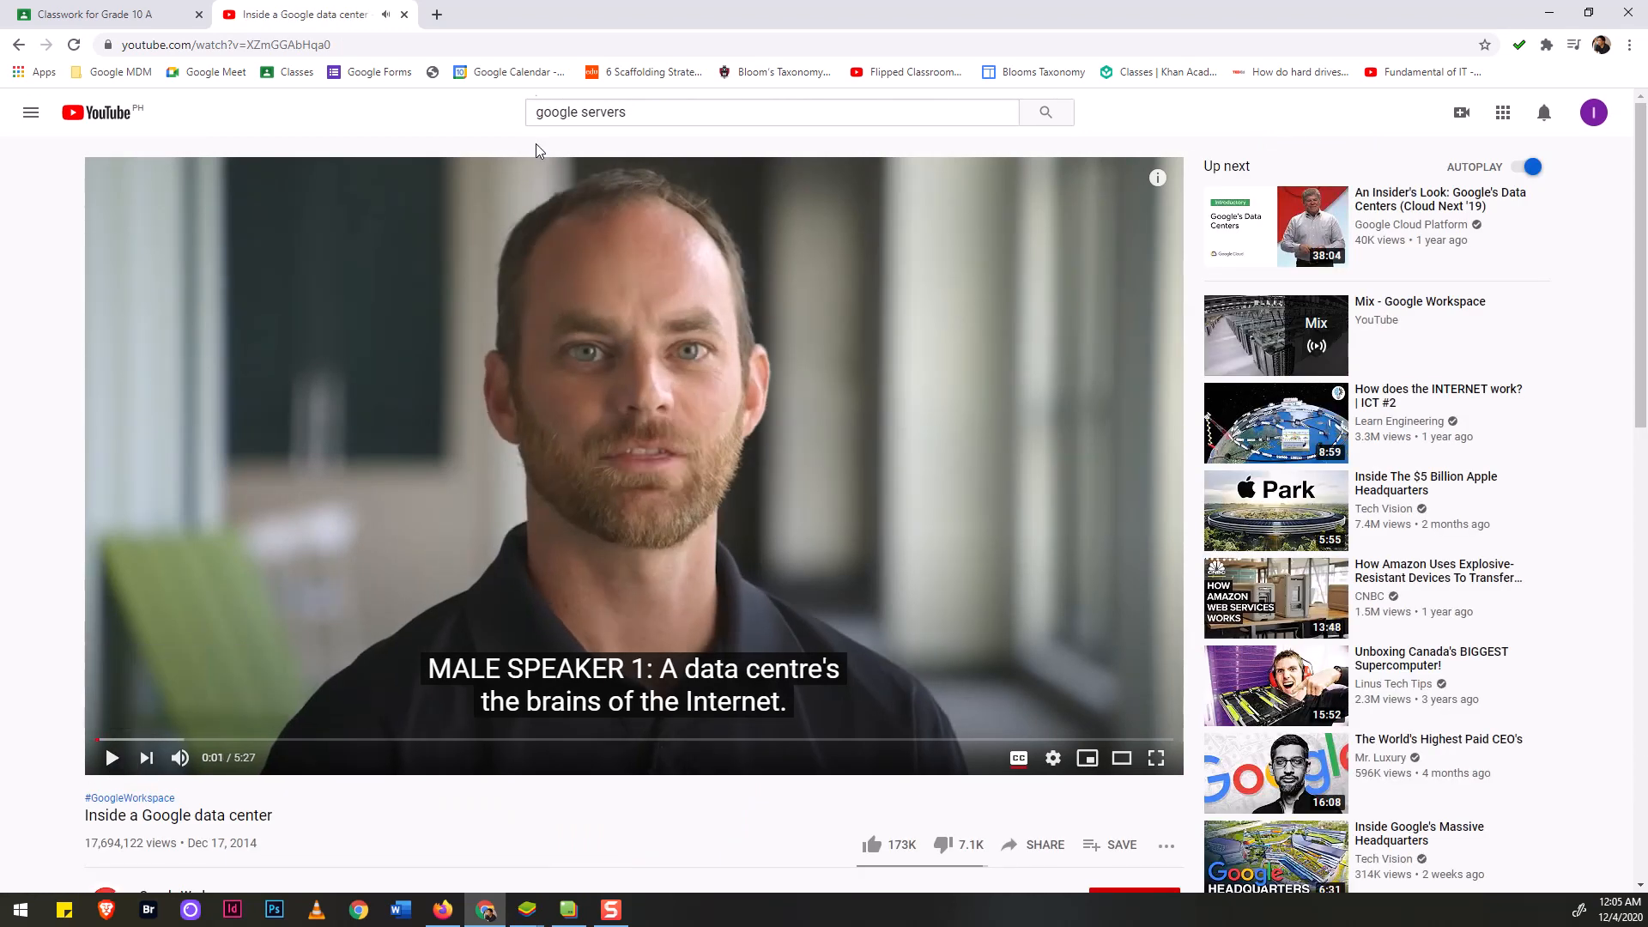
click(452, 43)
key(ctrl+c)
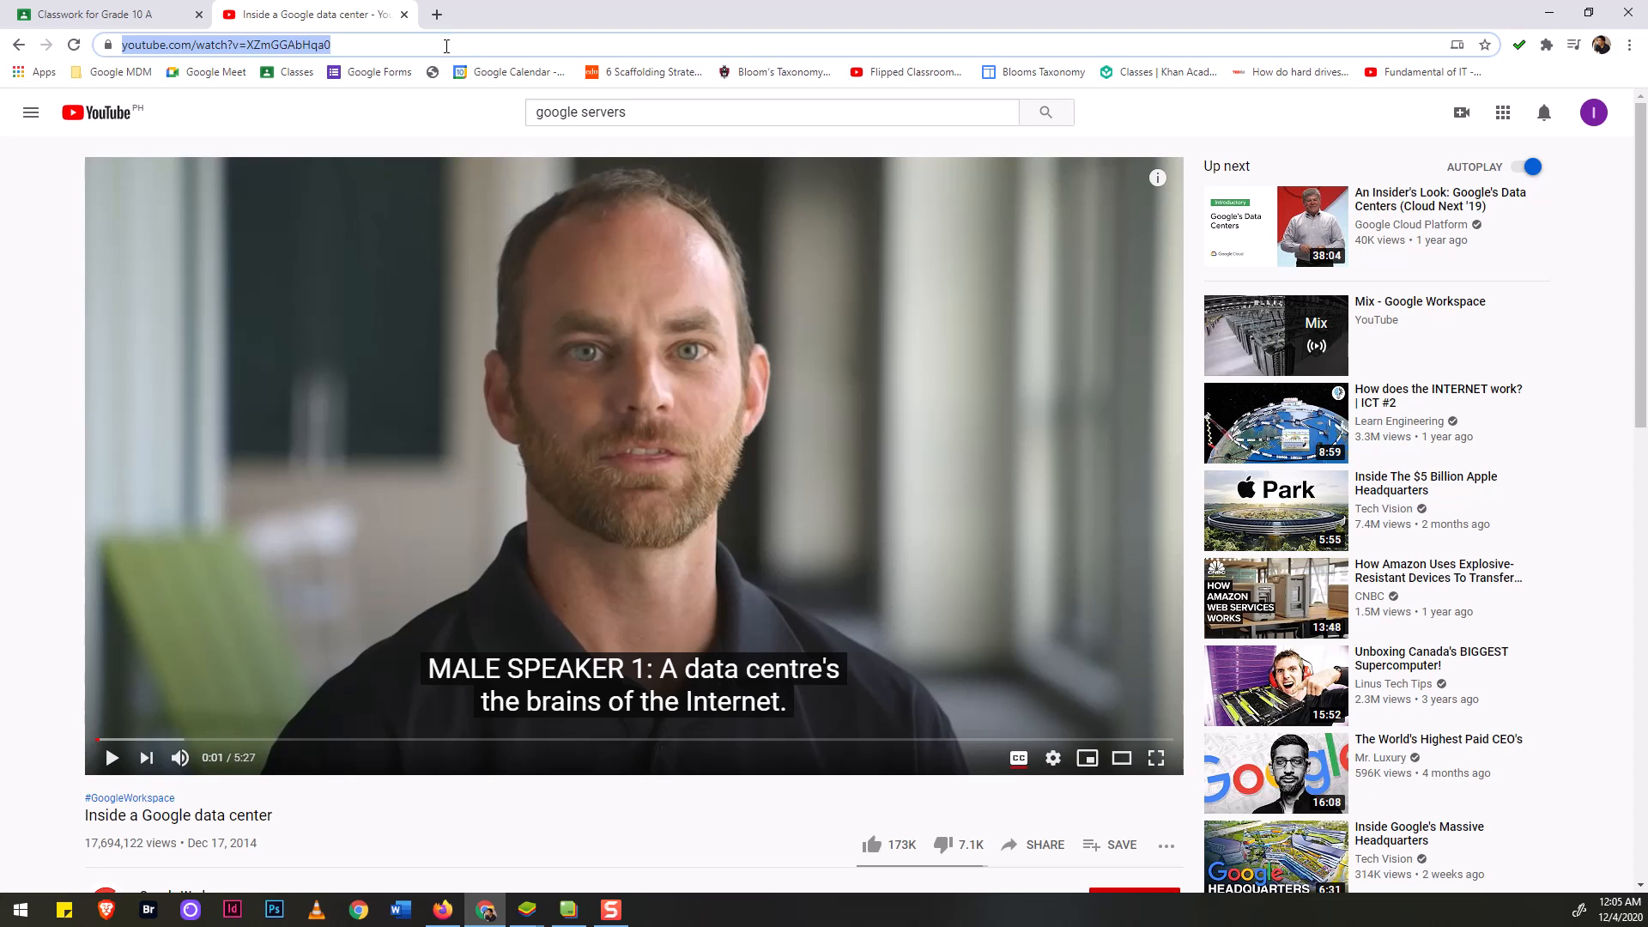
Attach 'Inside a Google data center' to the material by pasting its YouTube URL.
click(103, 13)
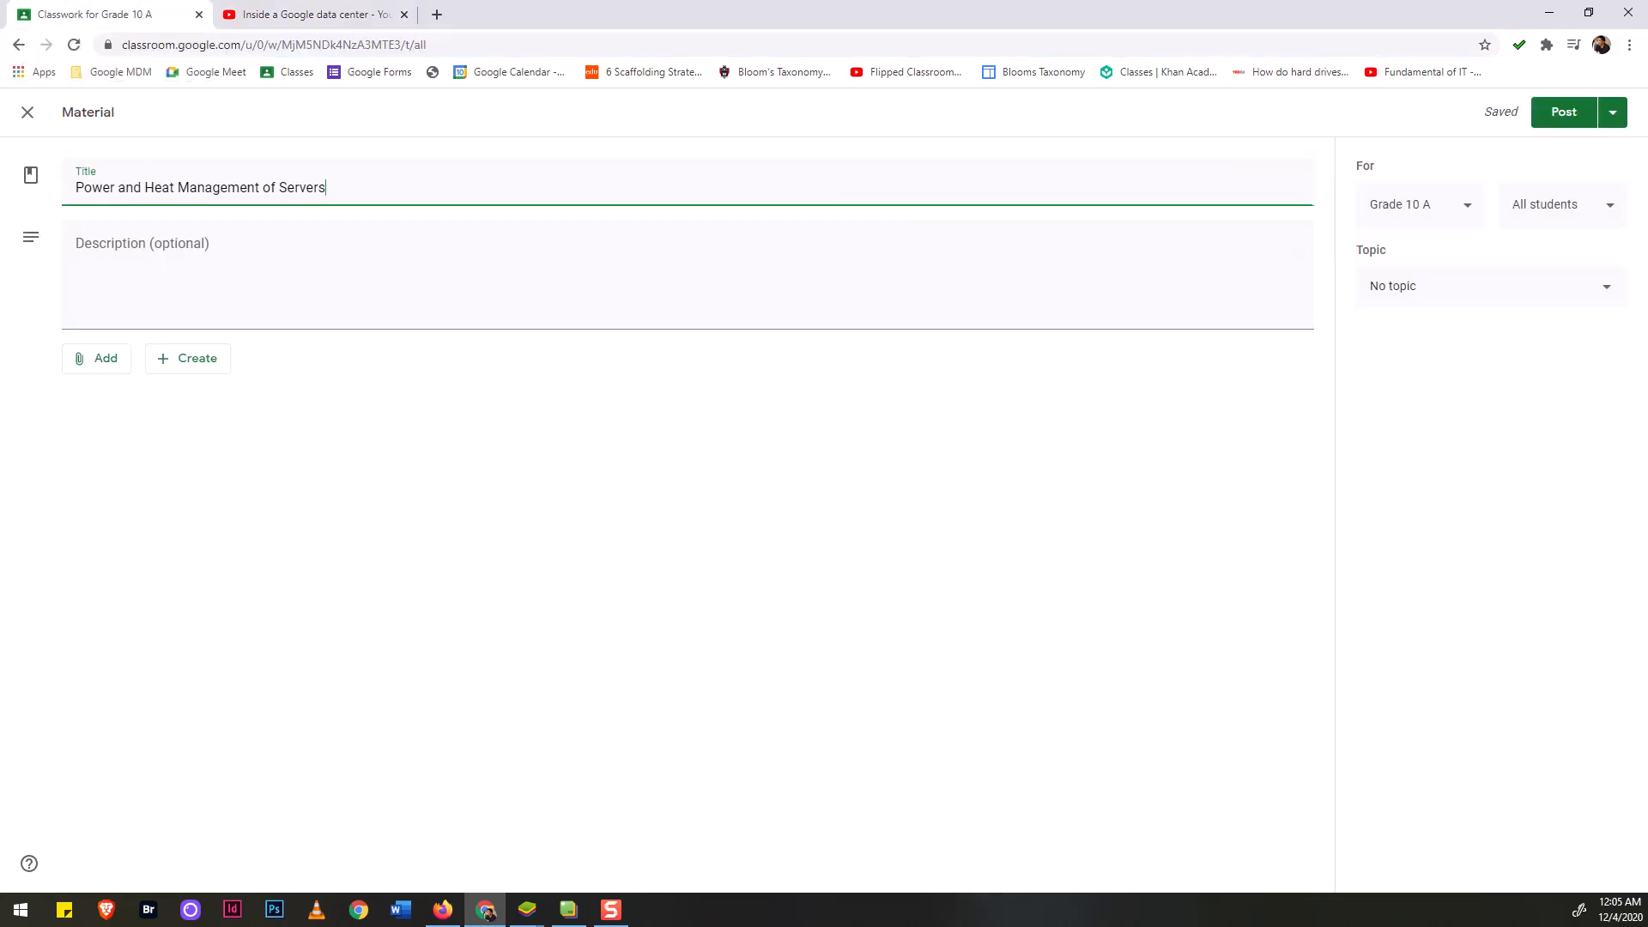
click(104, 359)
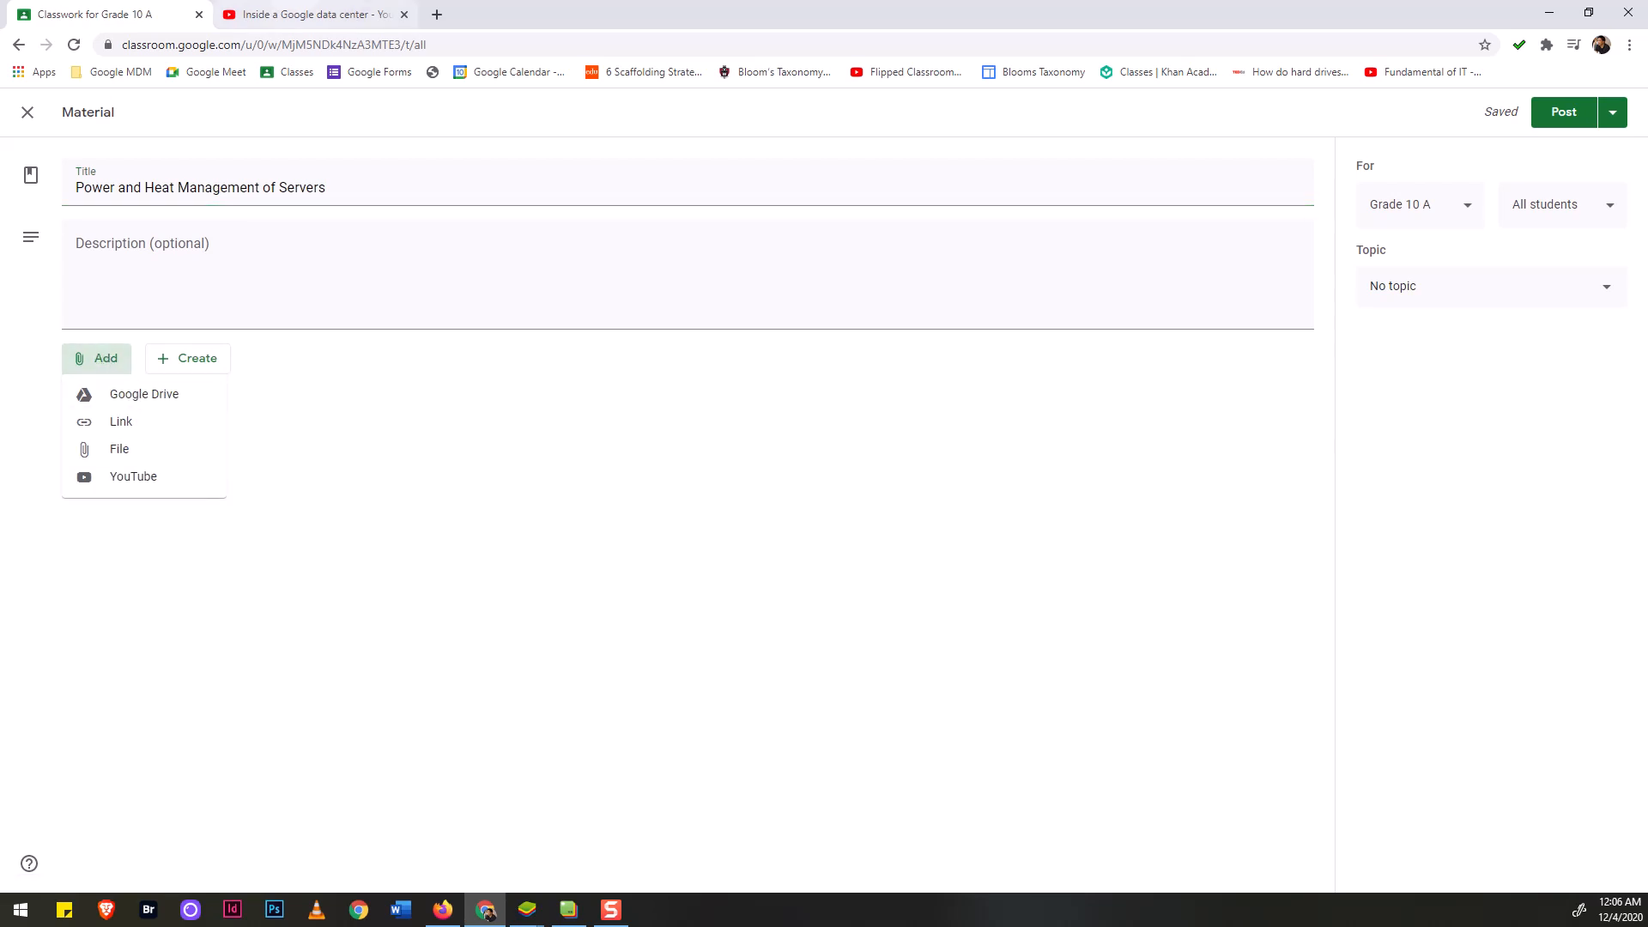
click(369, 15)
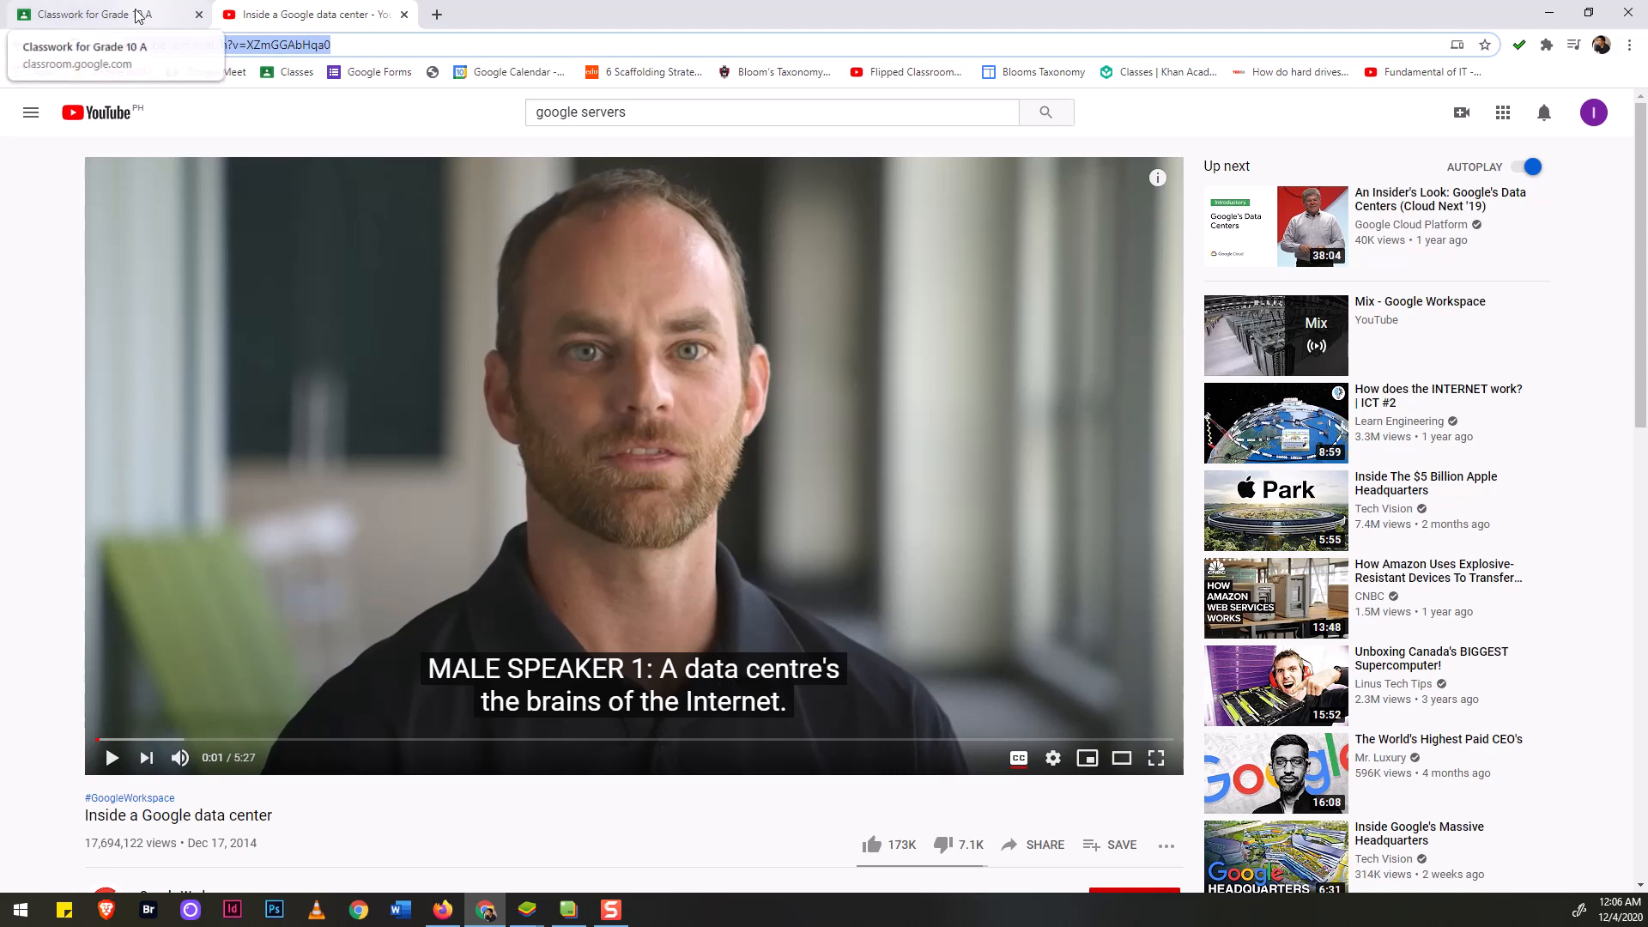
click(107, 13)
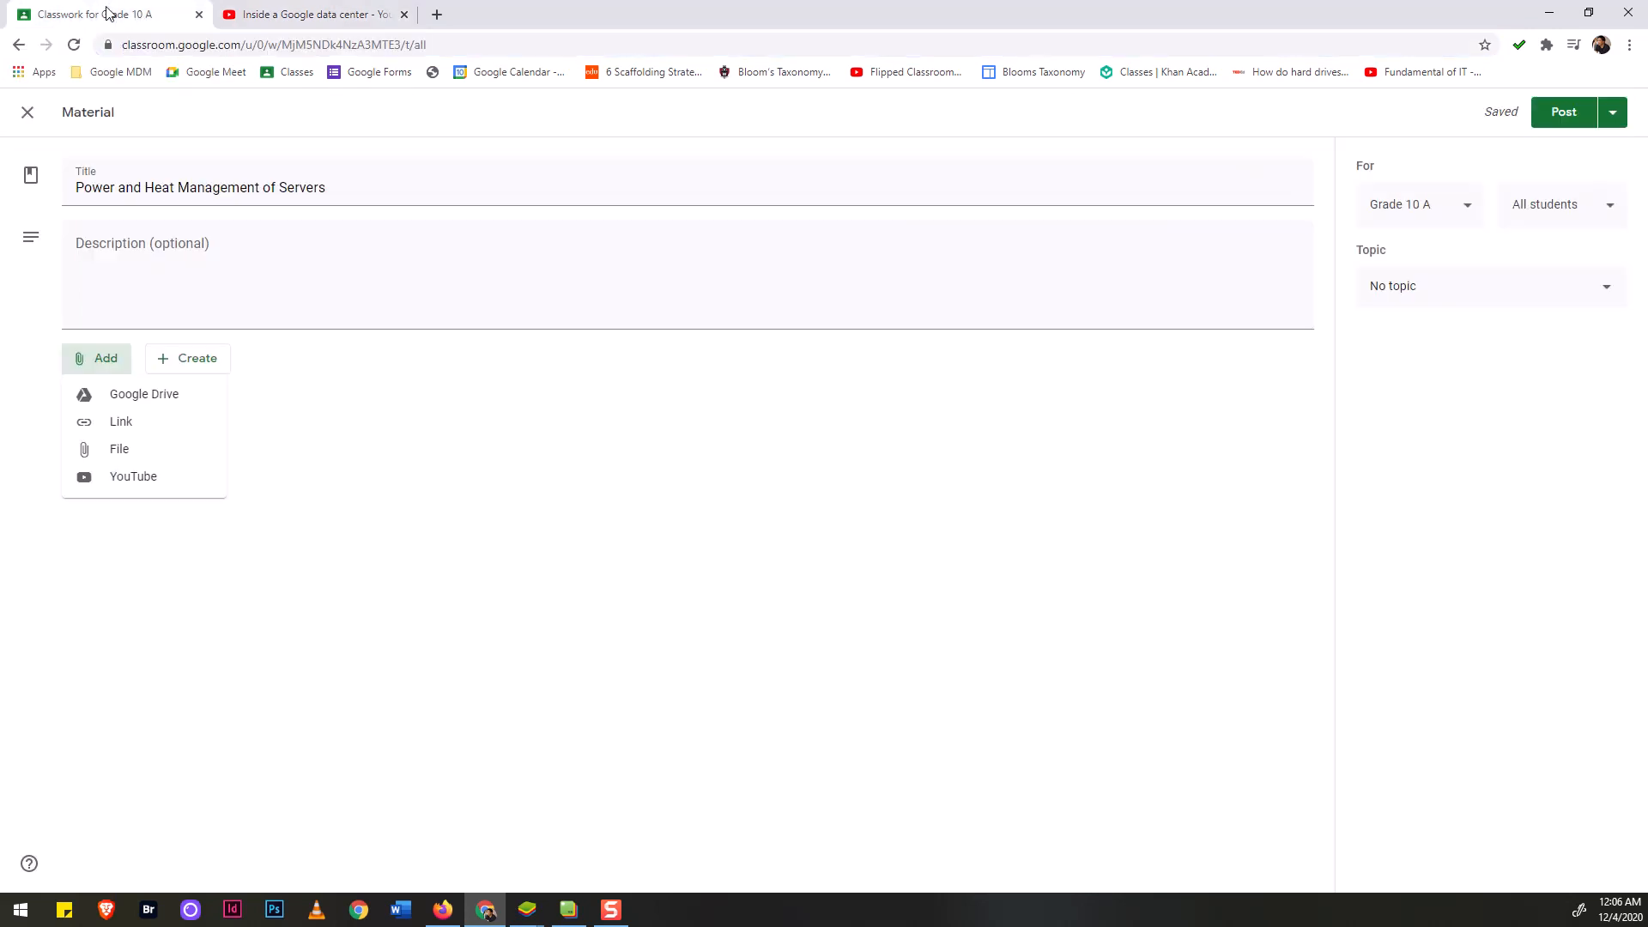
click(124, 487)
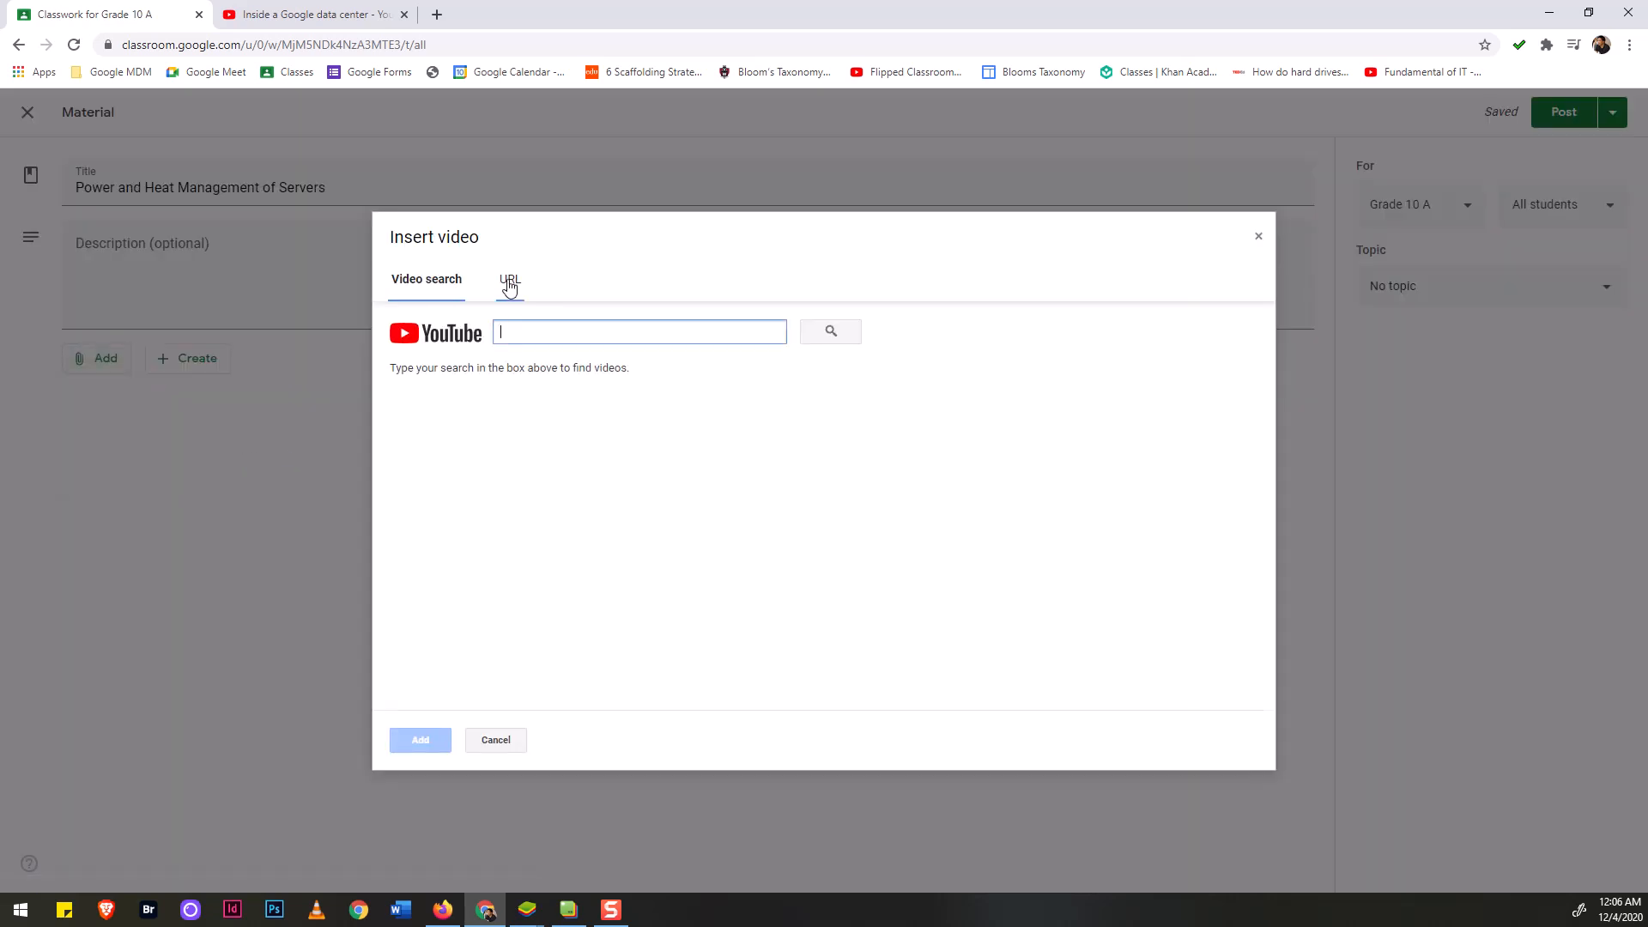
click(509, 283)
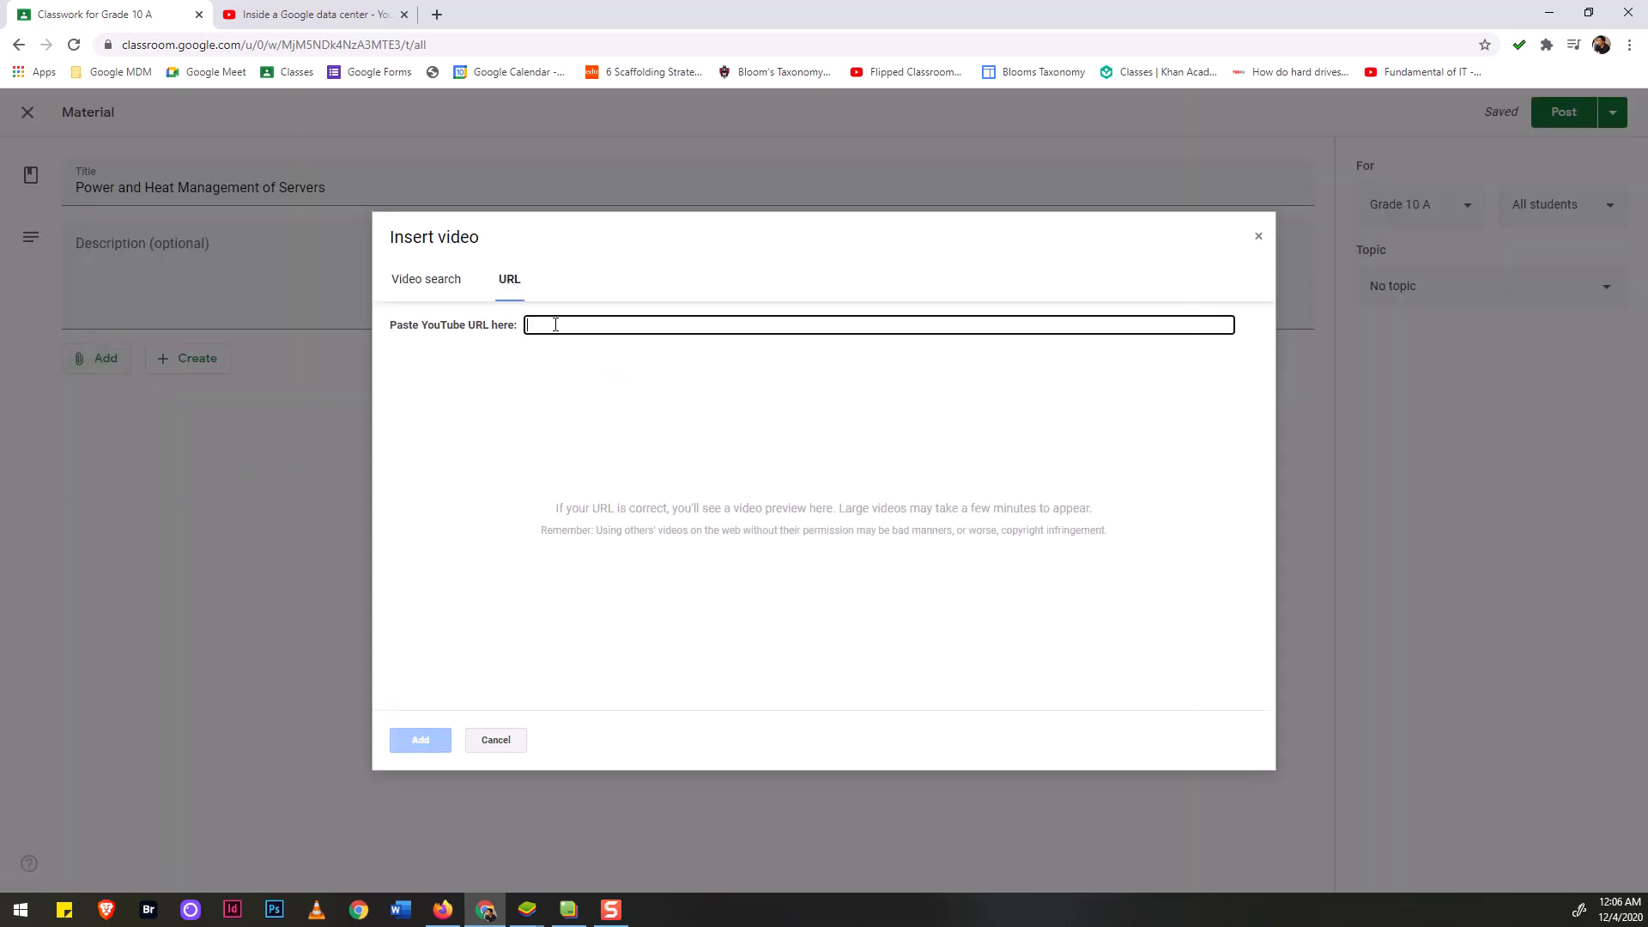
key(ctrl+v)
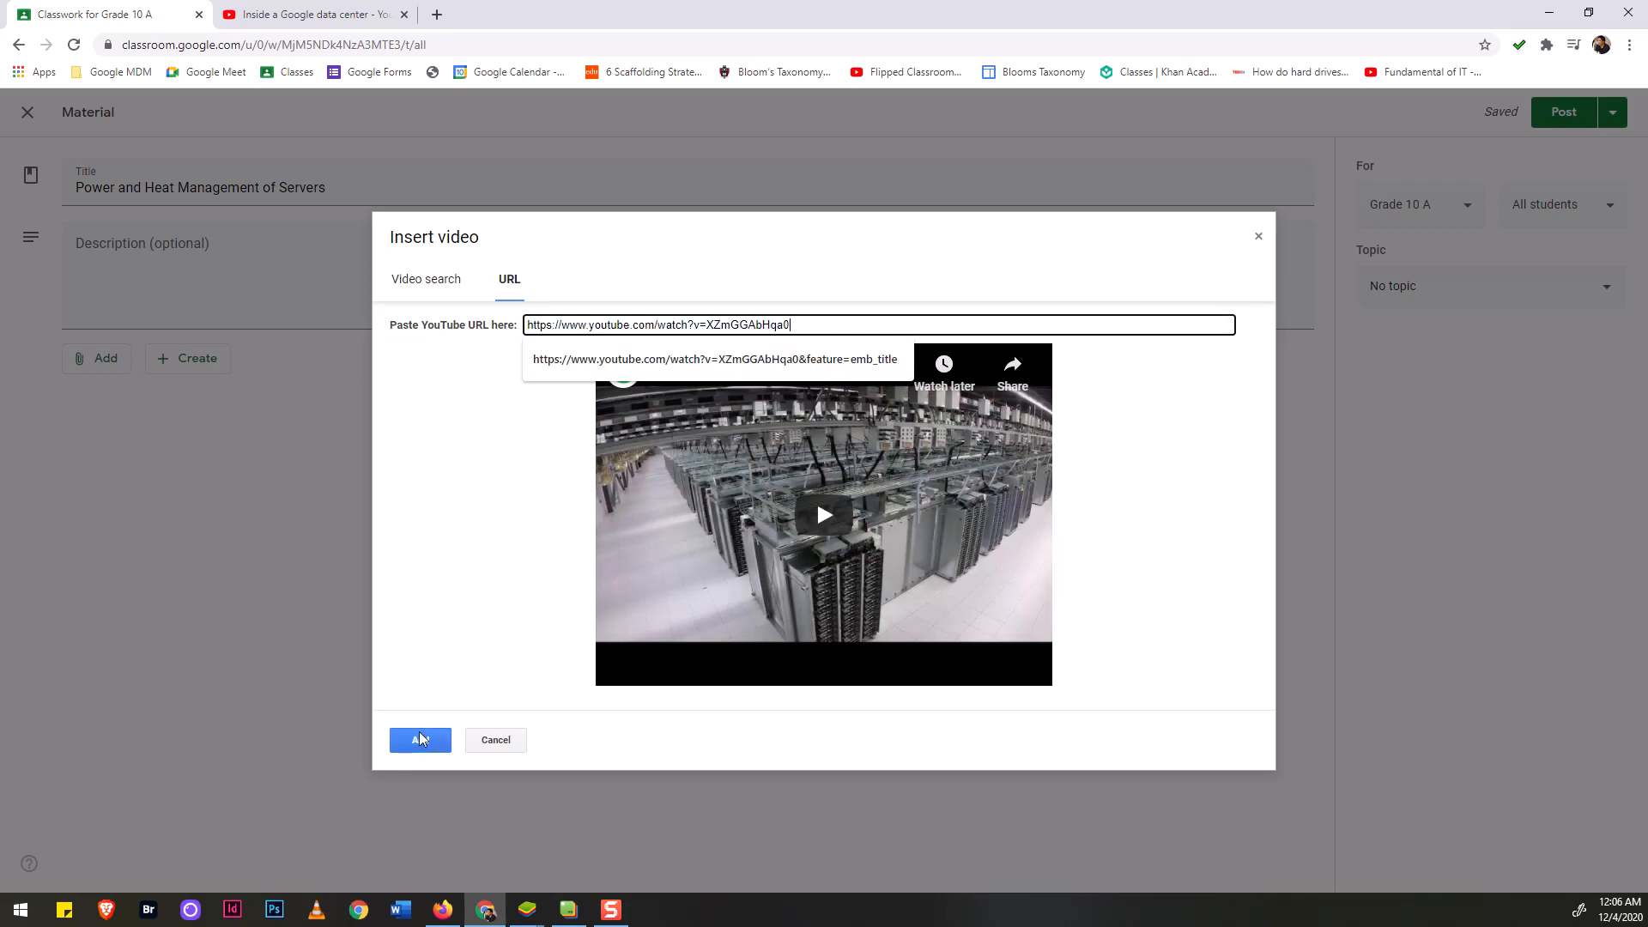
click(421, 740)
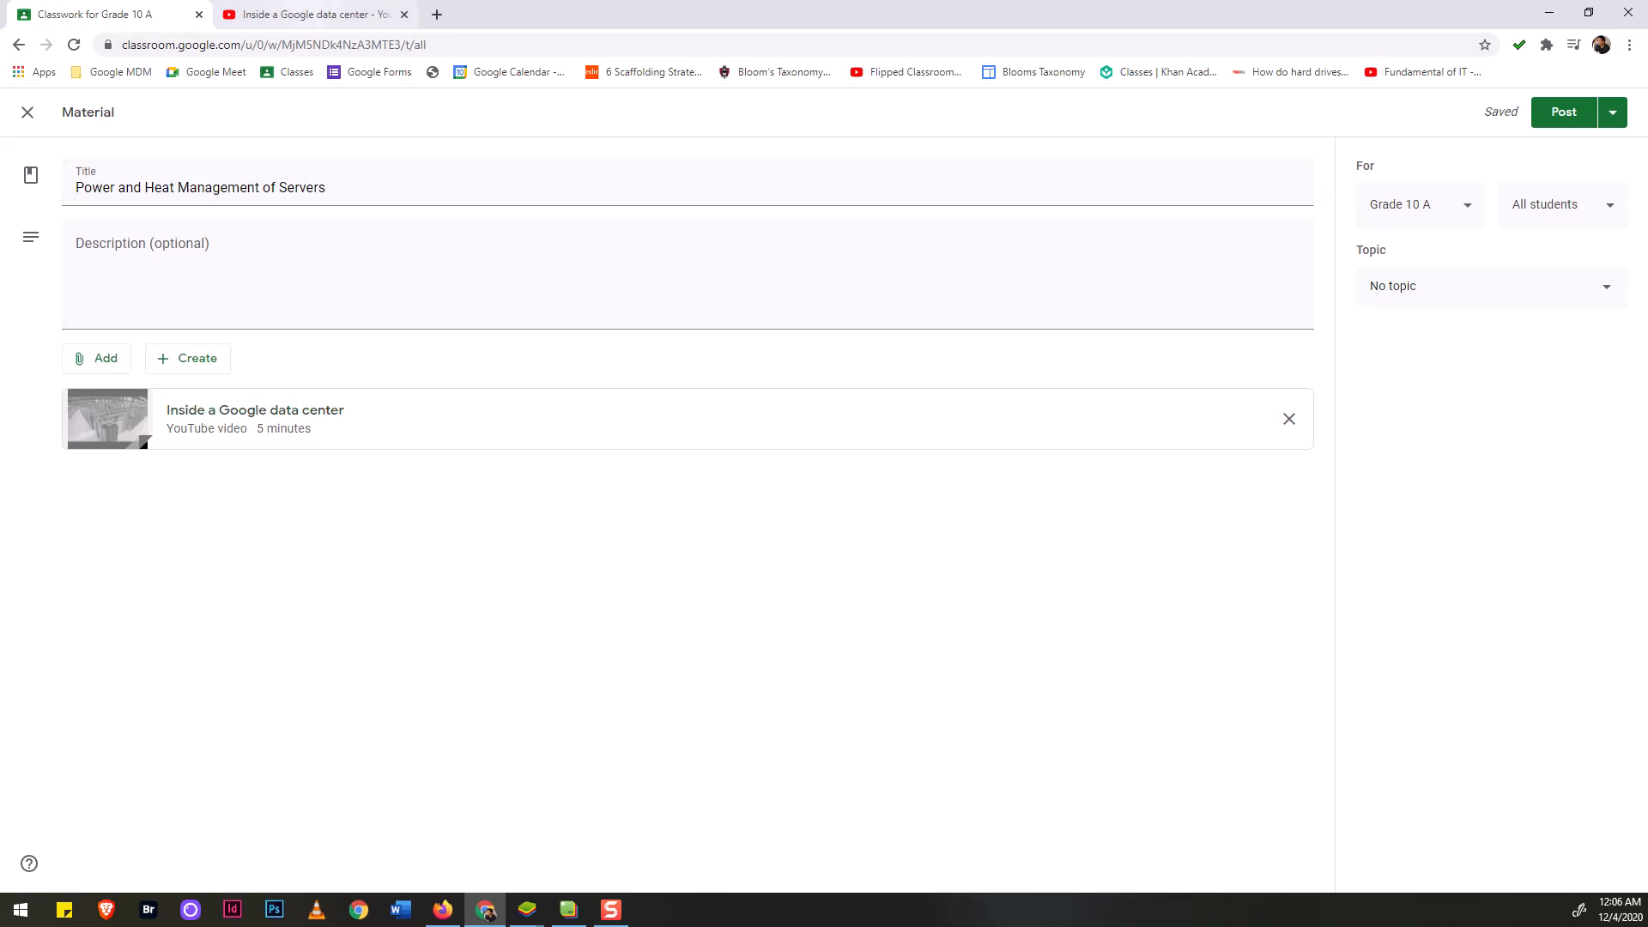
click(407, 24)
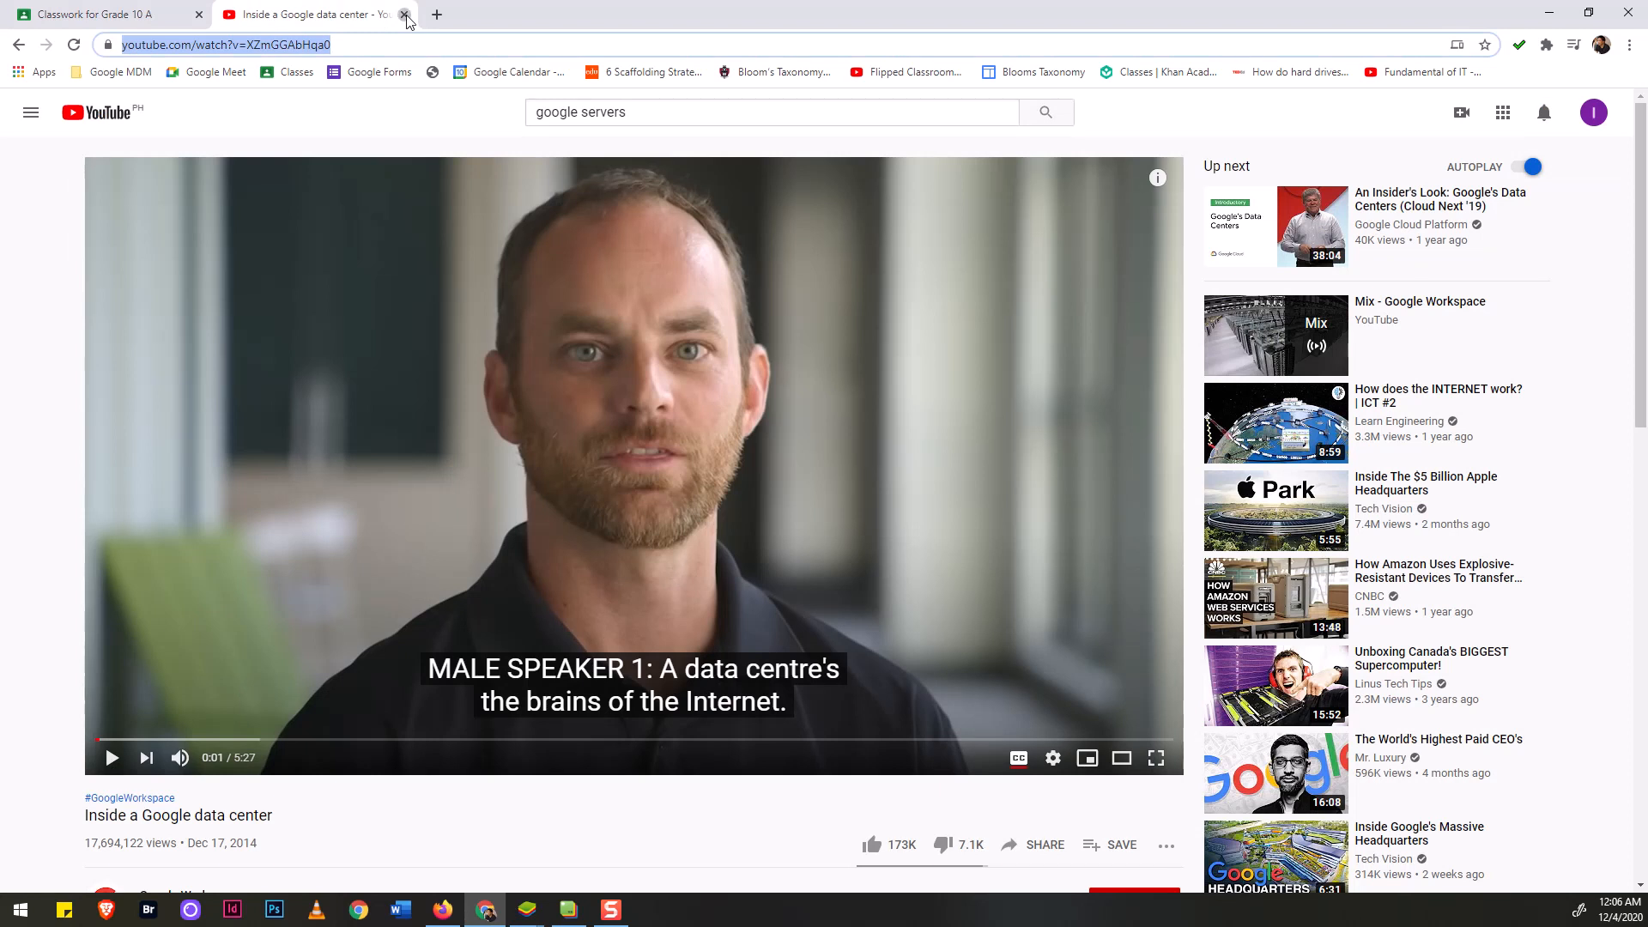
Search YouTube for 'Heat Management for servers' and attach 'Data Center HVAC - Cooling systems cfd'.
click(404, 14)
click(96, 376)
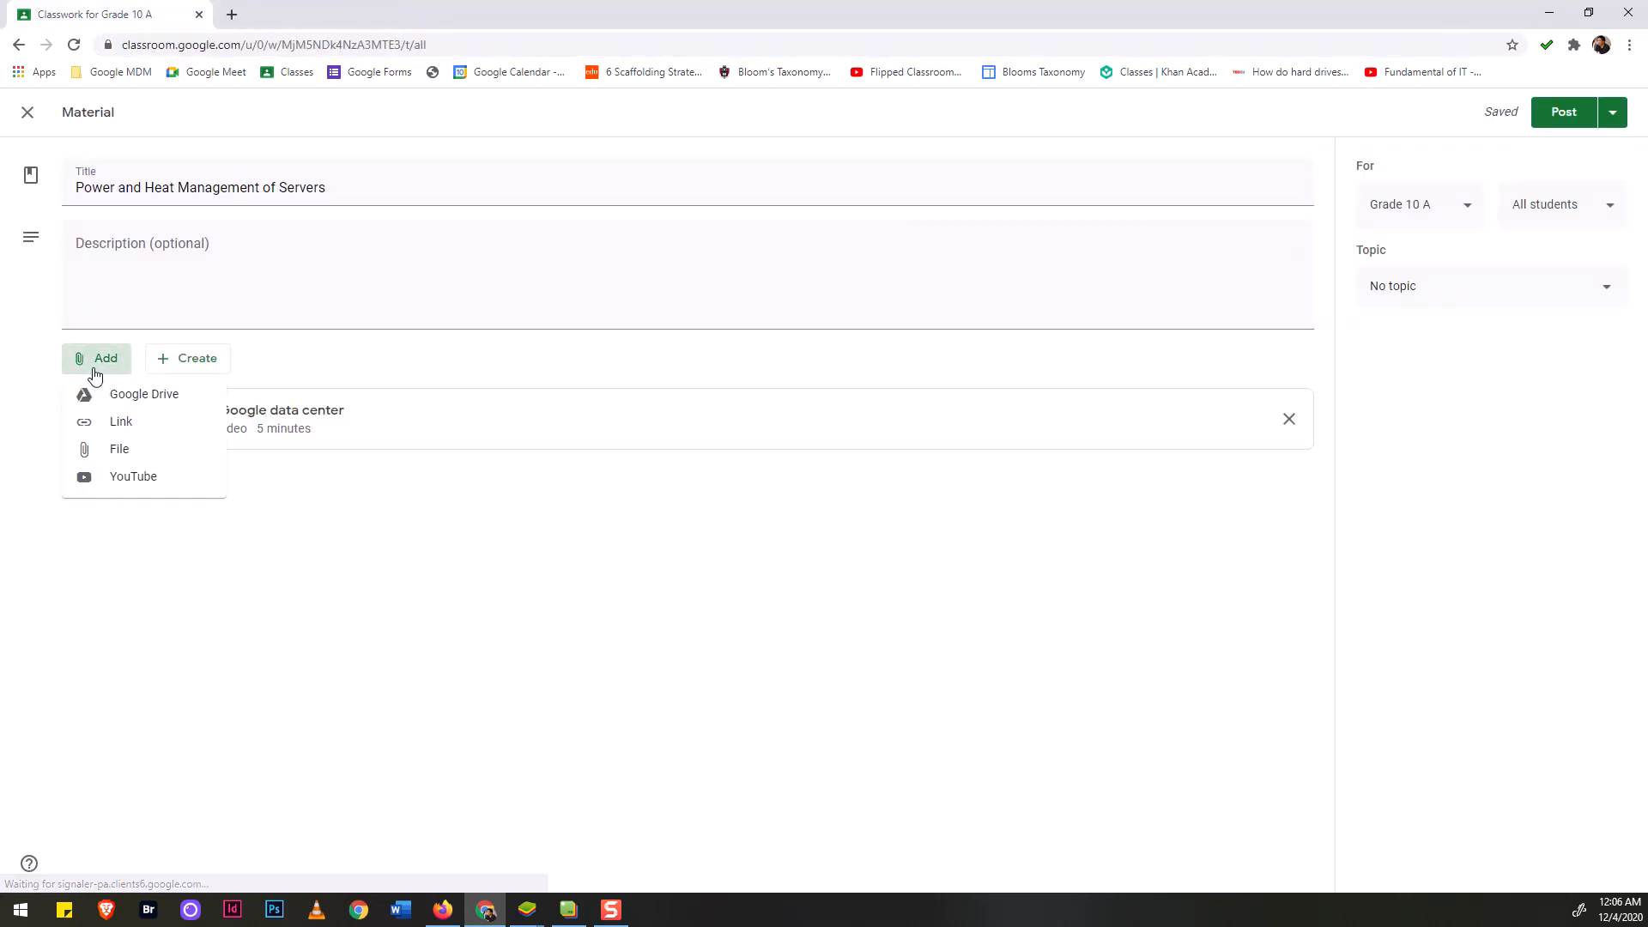
click(100, 479)
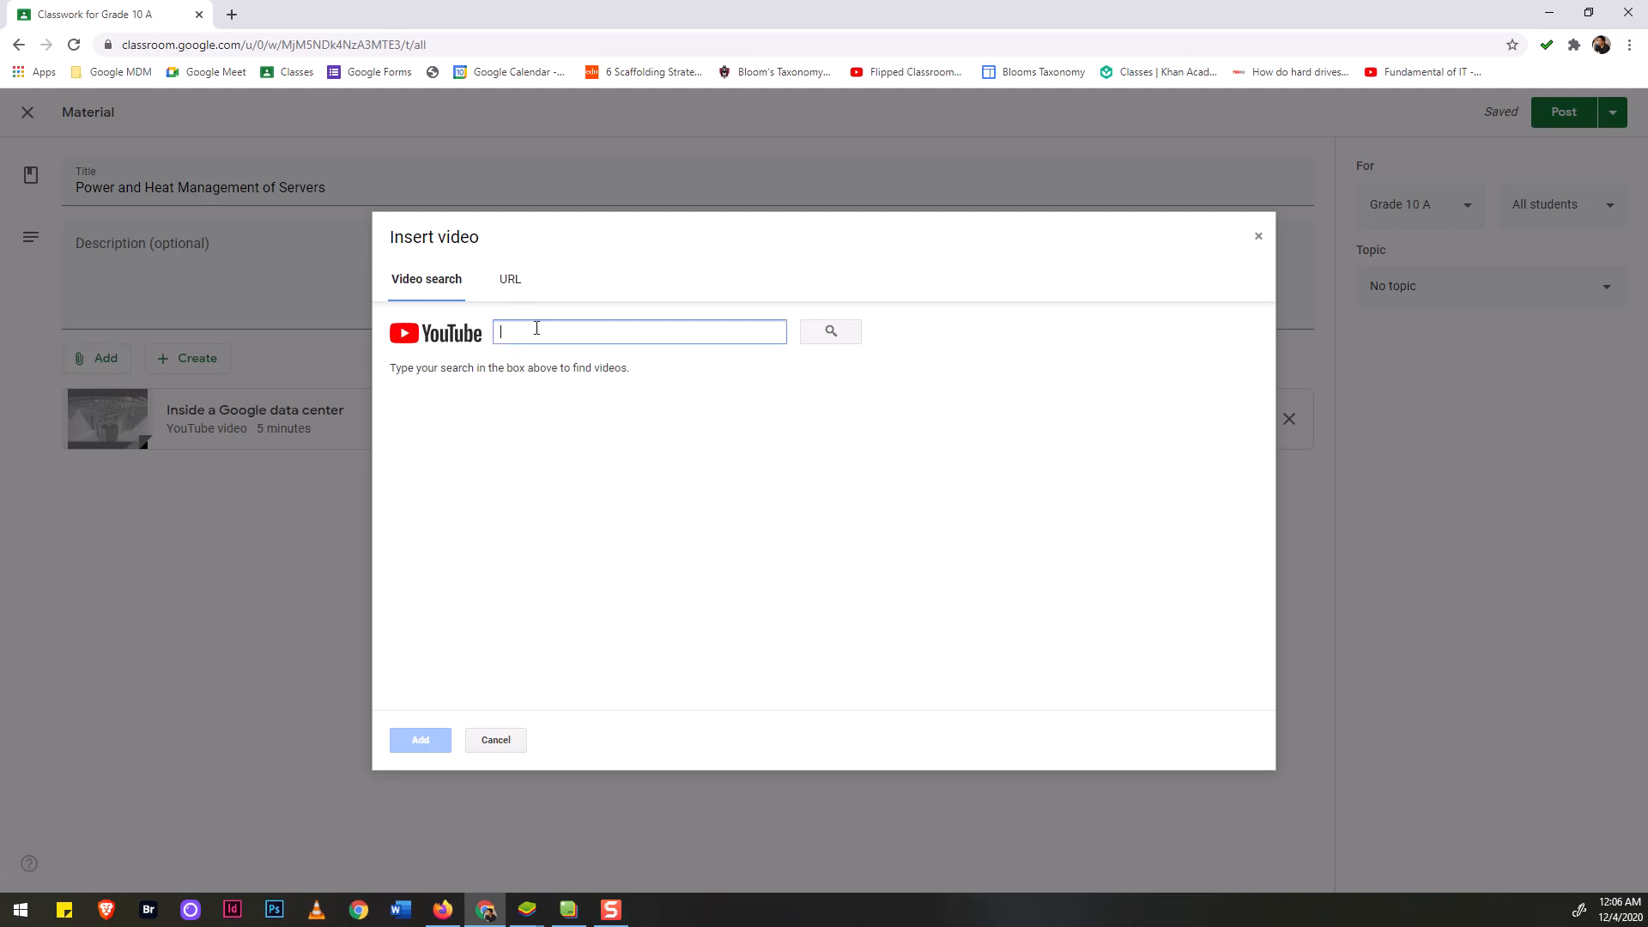
text(He)
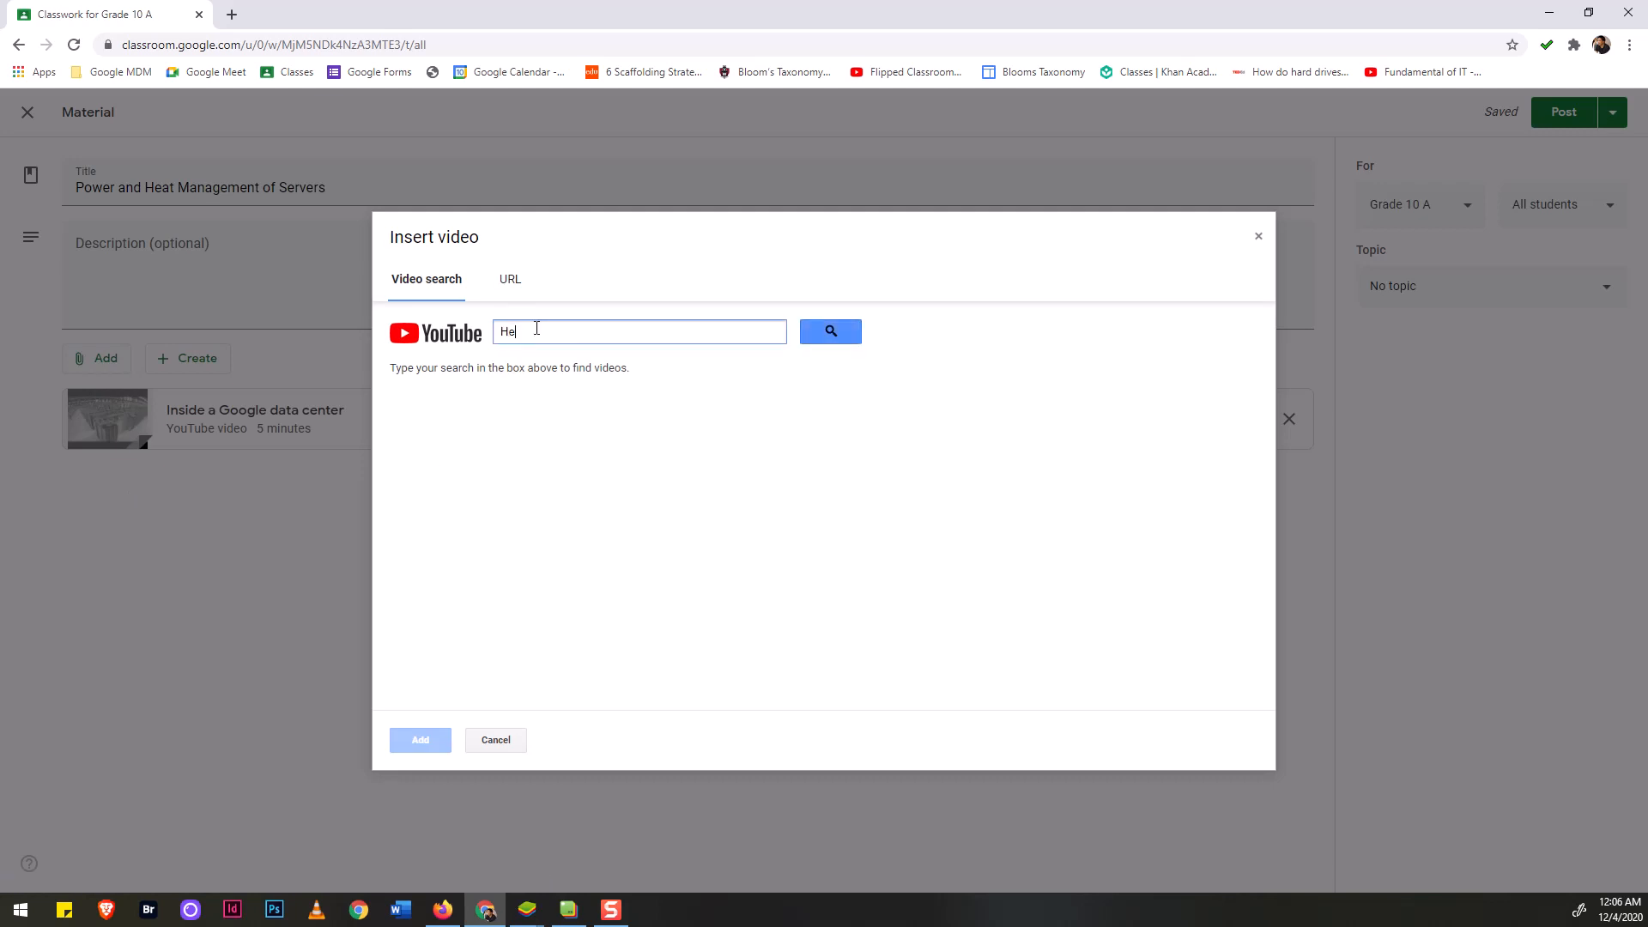
text(at Management for servers)
click(831, 333)
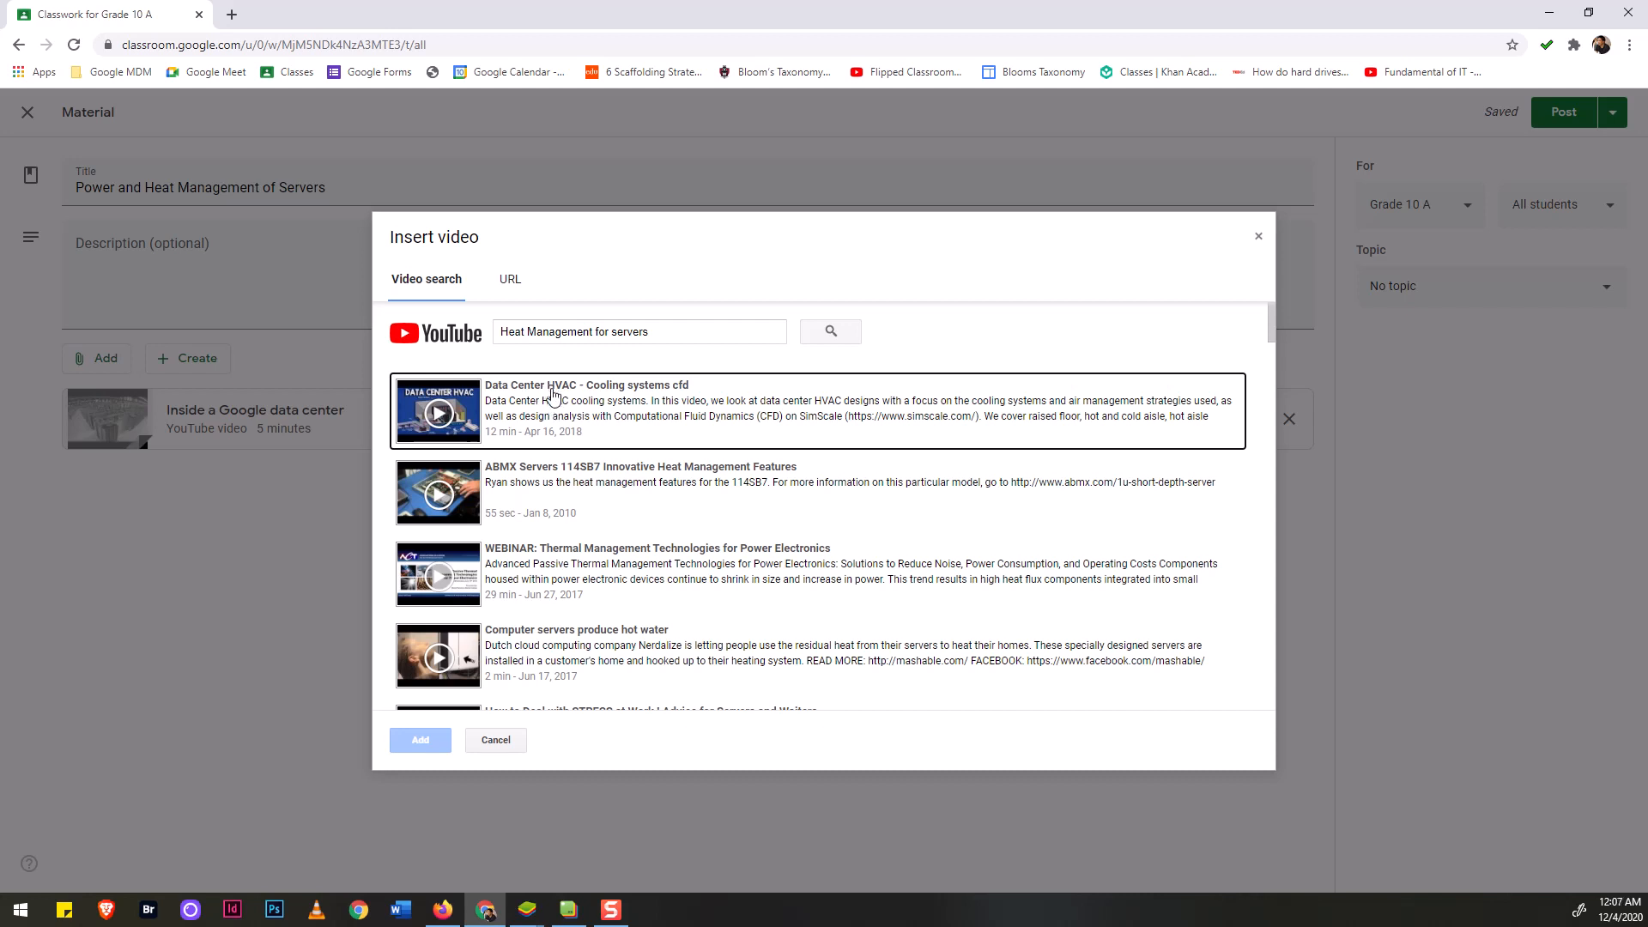
click(614, 407)
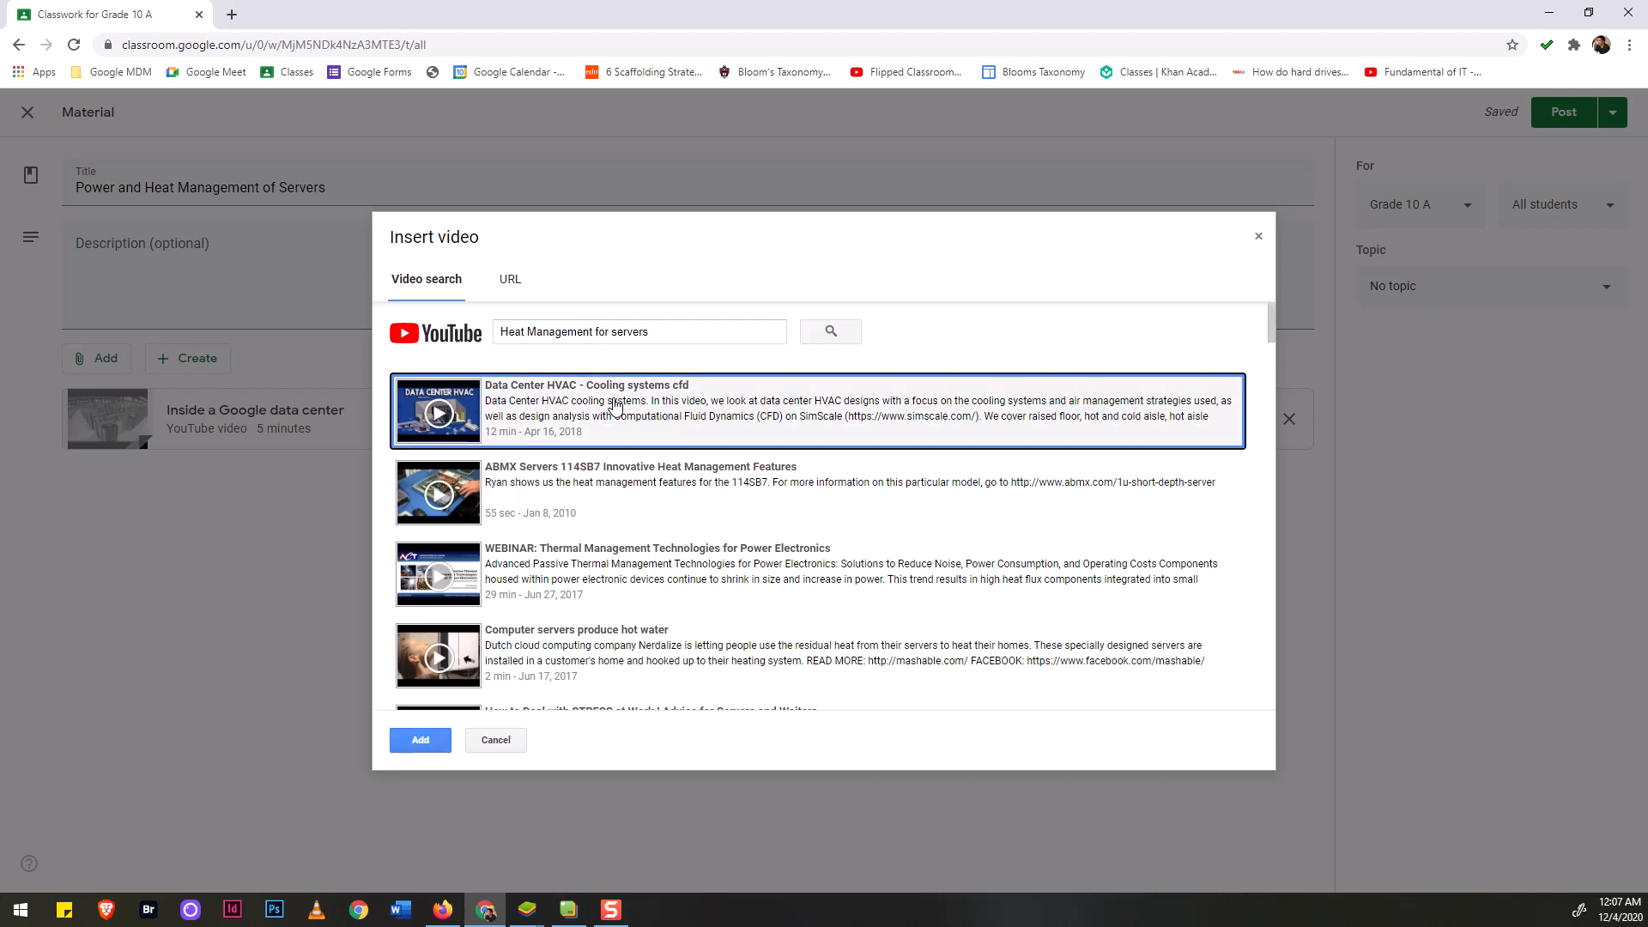
click(421, 742)
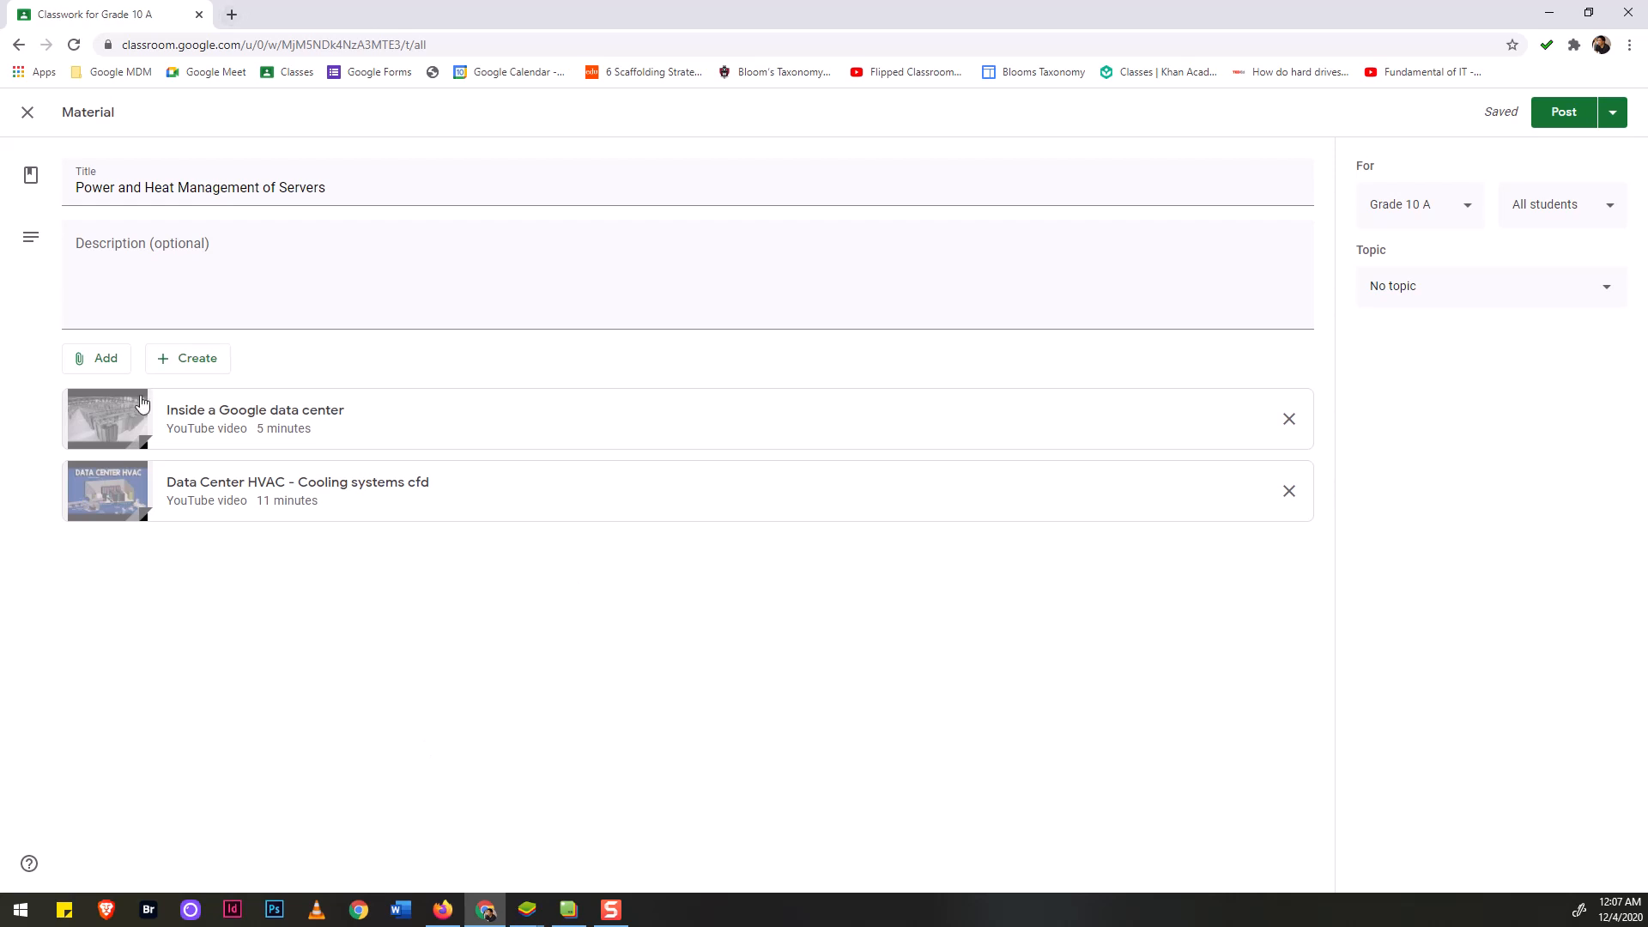
Bring up the material's Add link box, then a blank new browser tab.
click(105, 361)
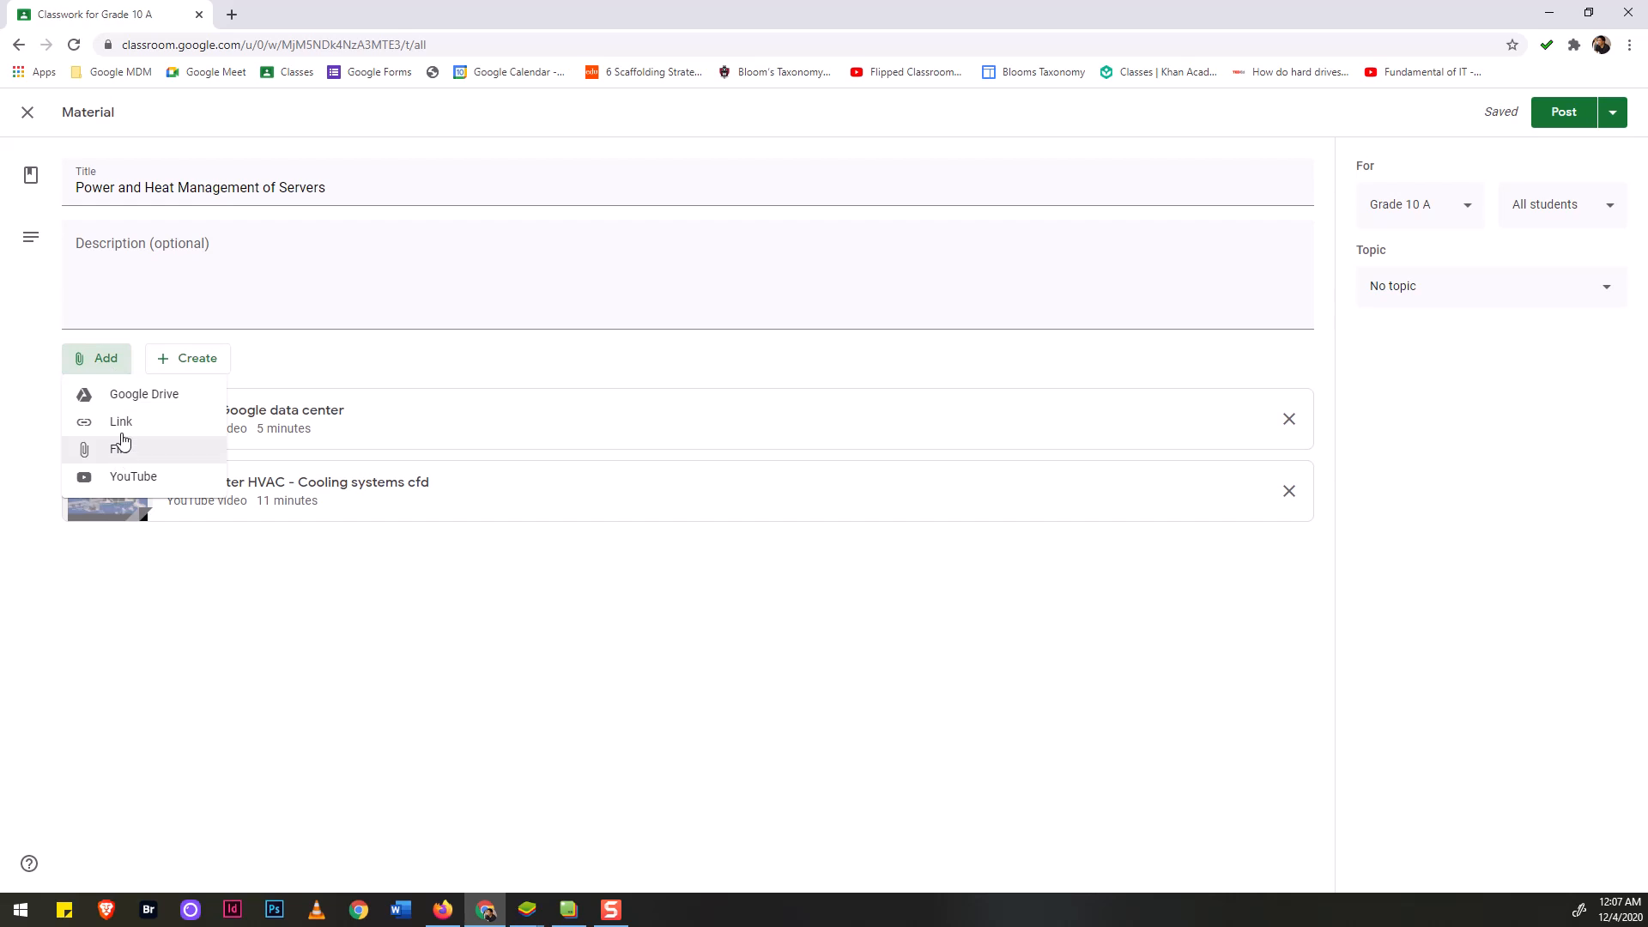
click(125, 431)
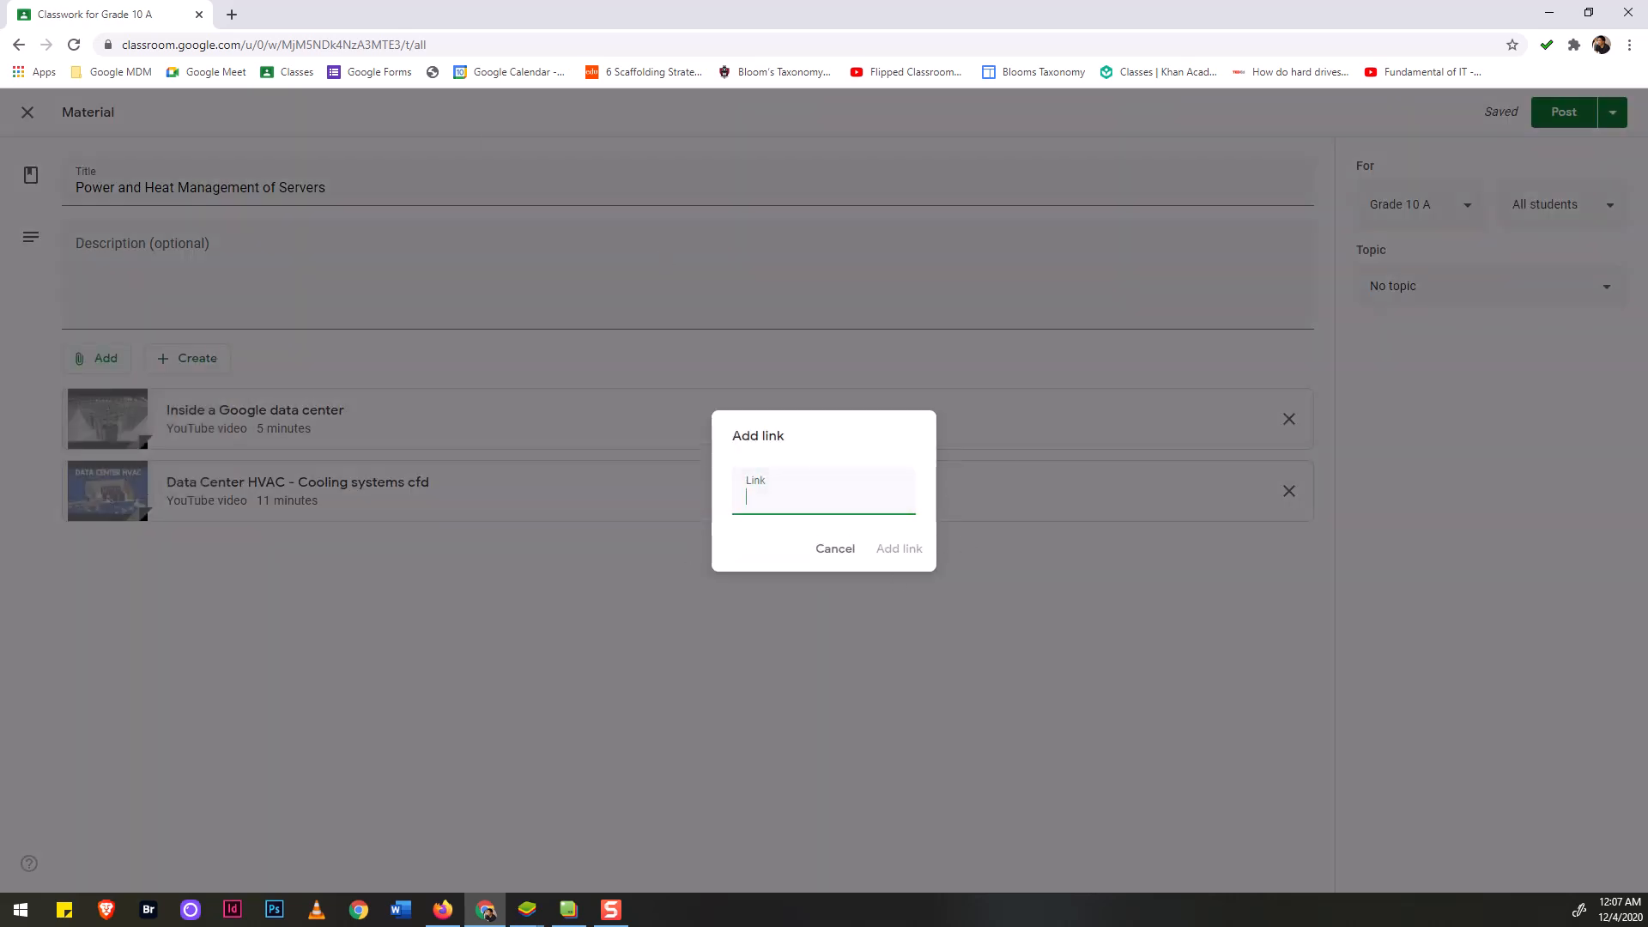
click(231, 14)
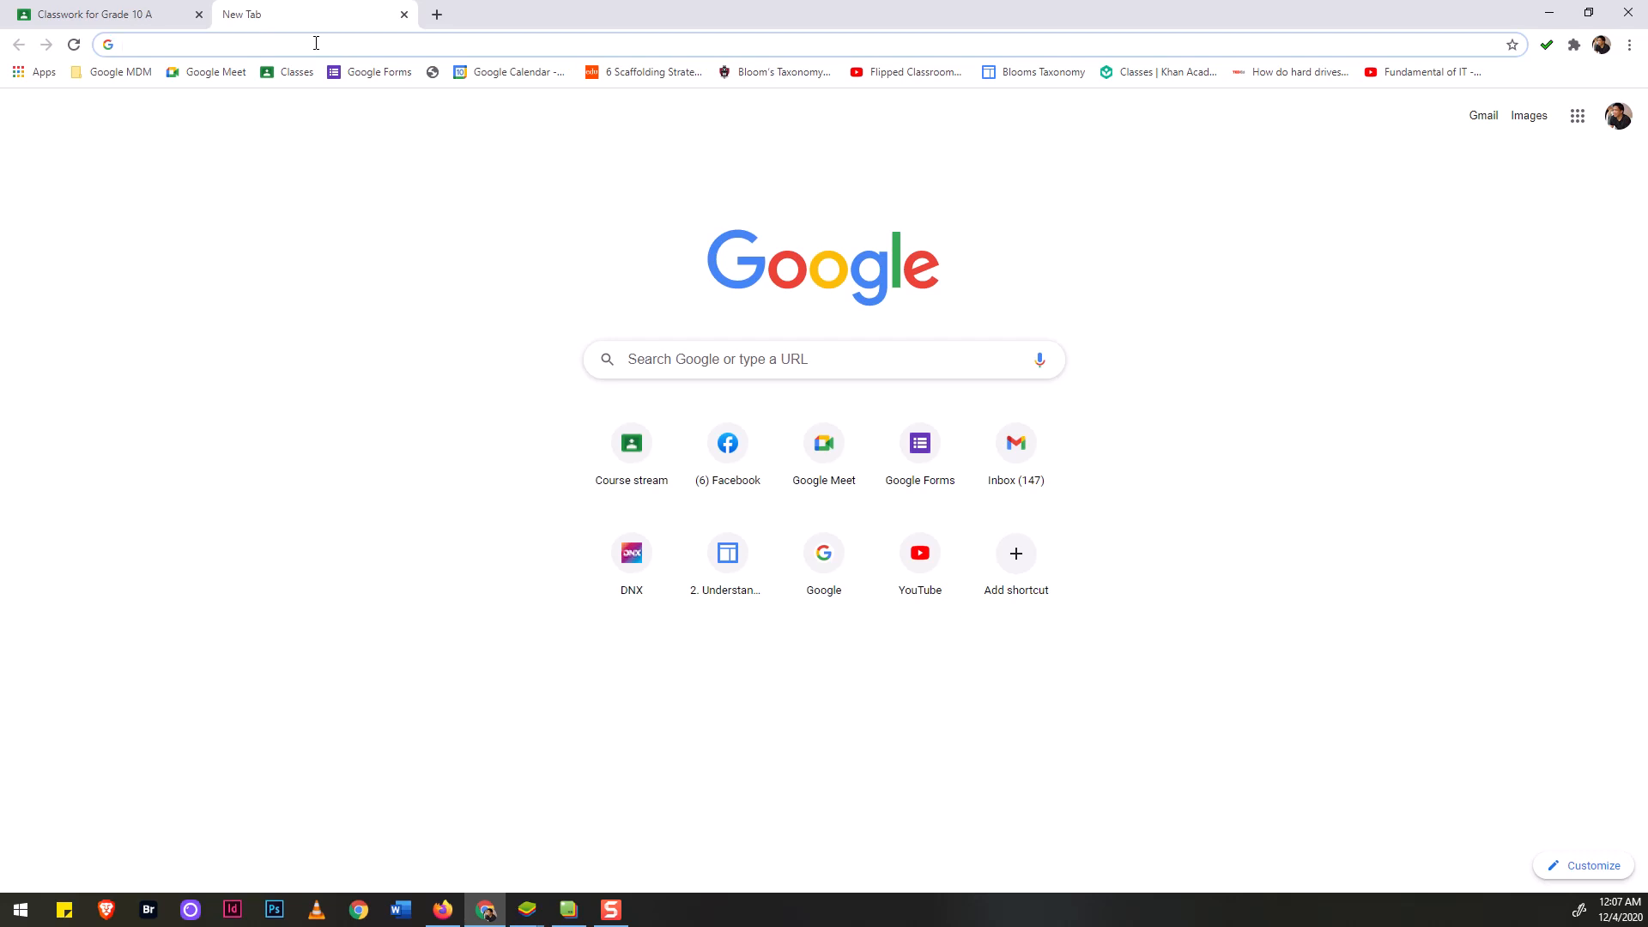
Search Google for 'server power and heat management' using the address-bar suggestion.
text(serve)
key(BackSpace)
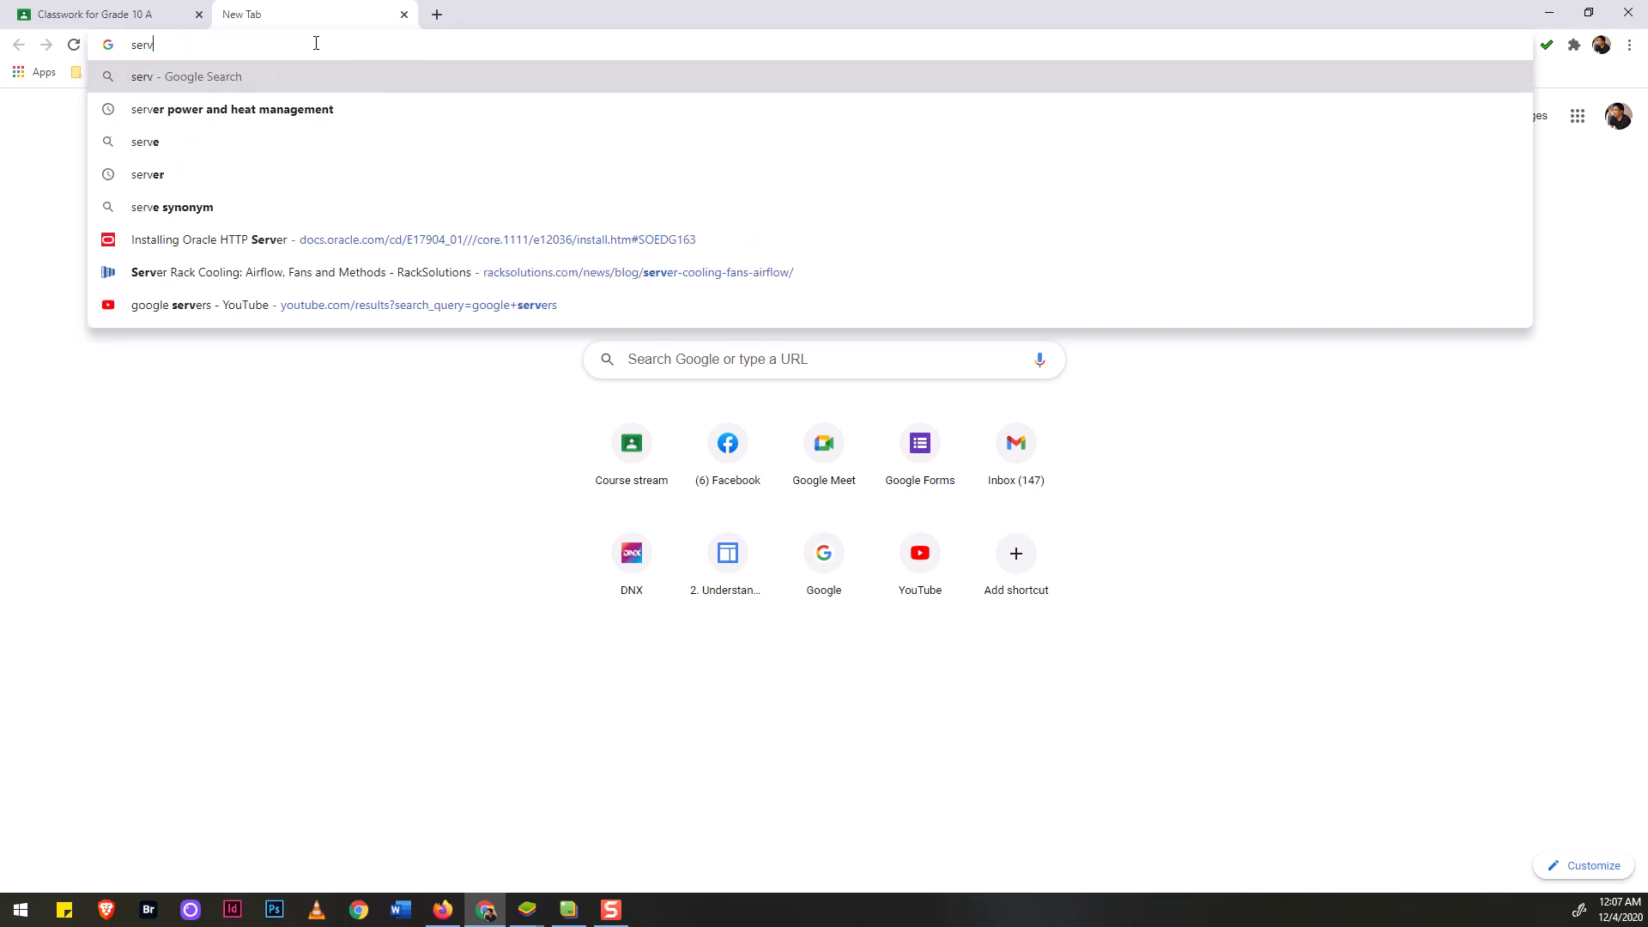
key(Down)
key(Return)
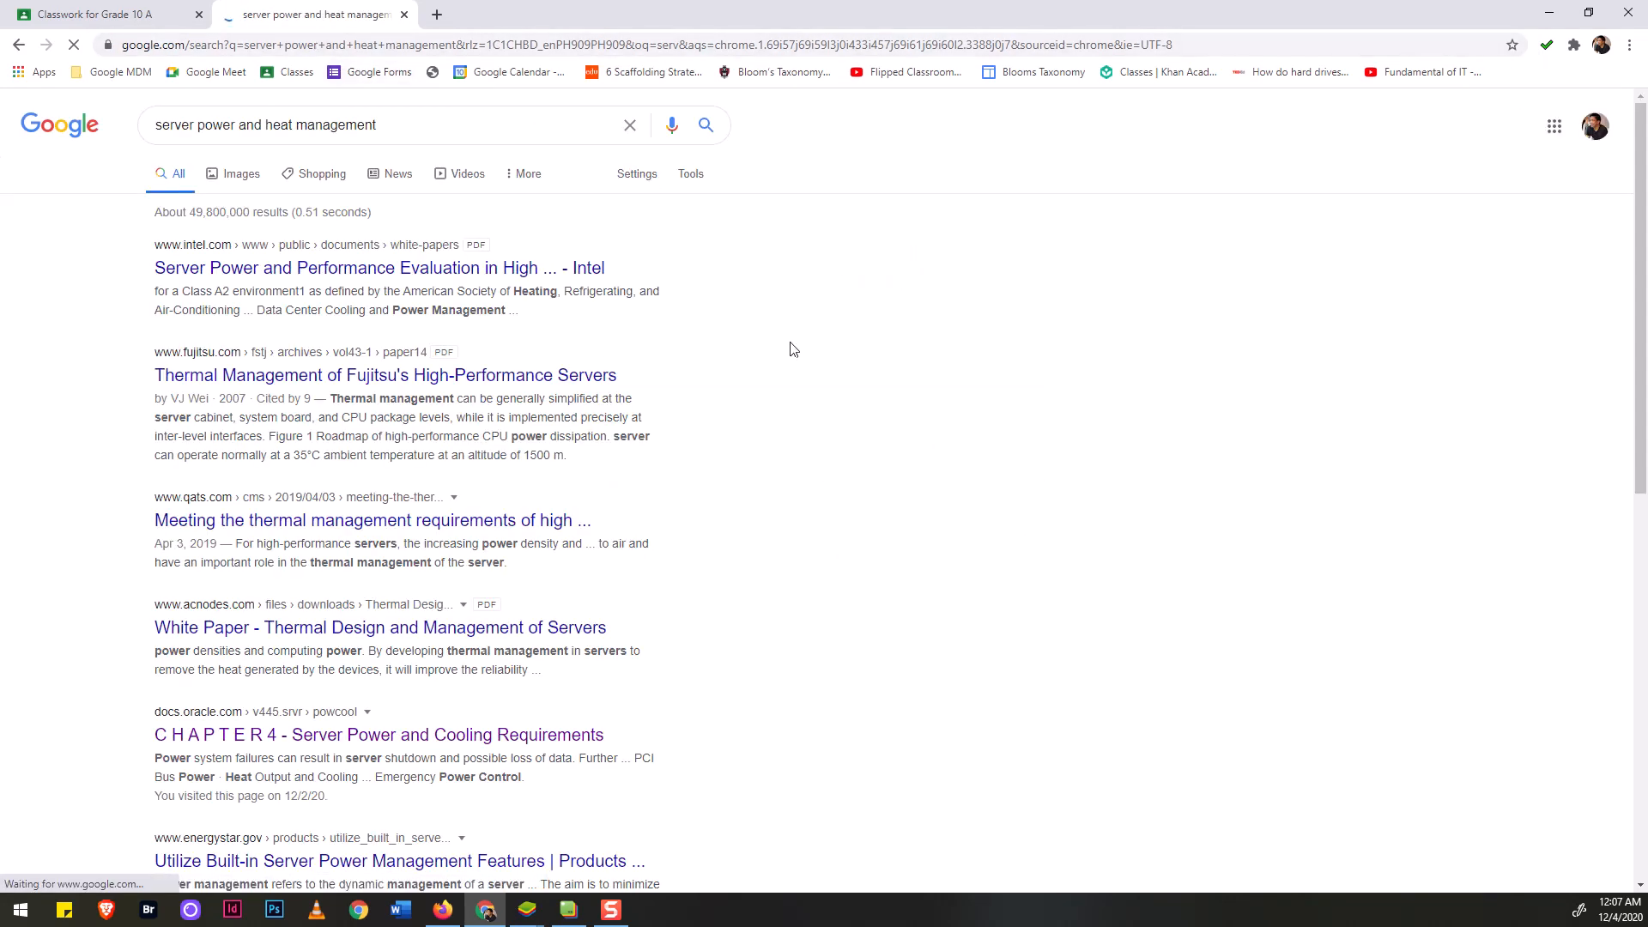
Open Oracle's 'Server Power and Cooling Requirements' chapter and copy its web address.
middle_click(342, 746)
click(512, 18)
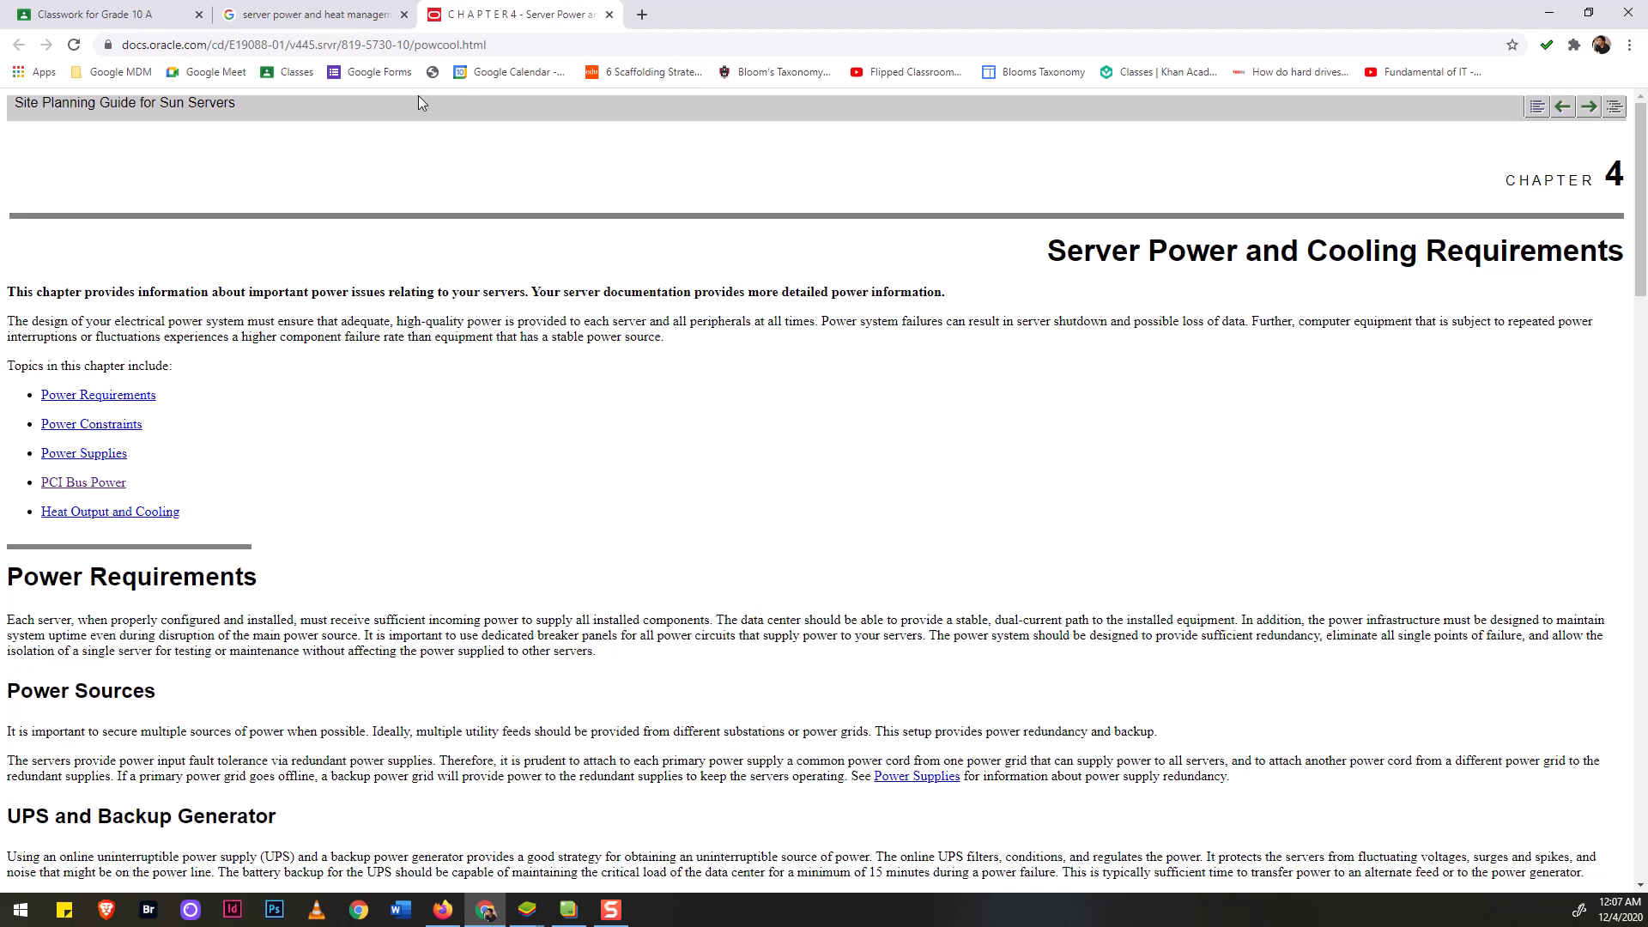
click(506, 46)
right_click(507, 46)
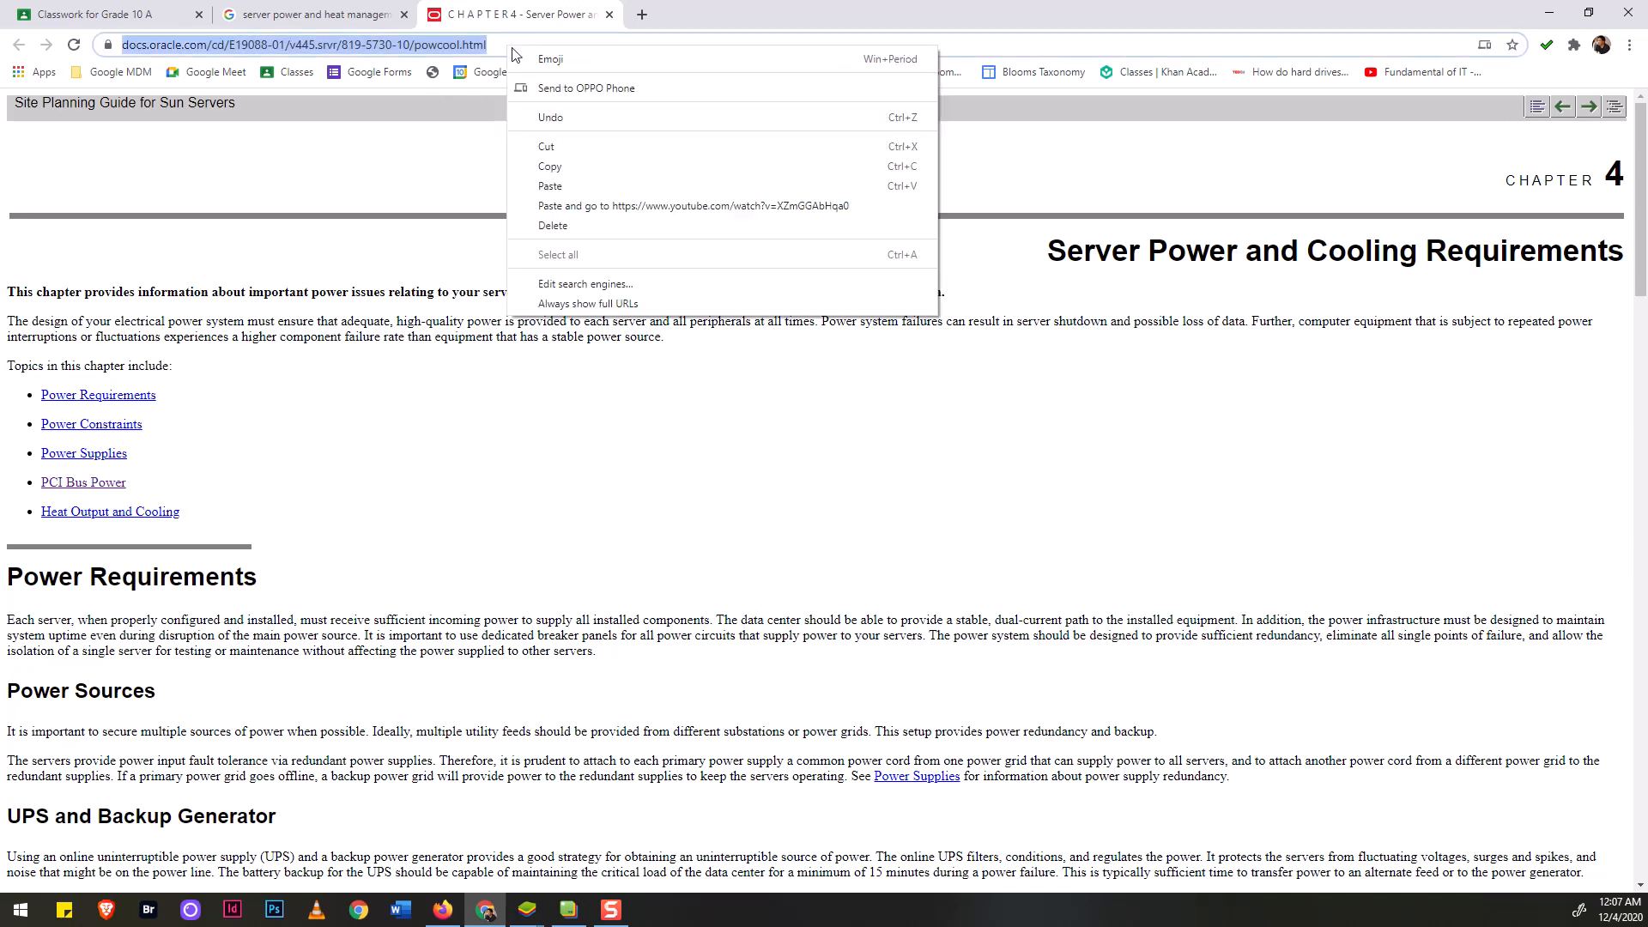
click(568, 165)
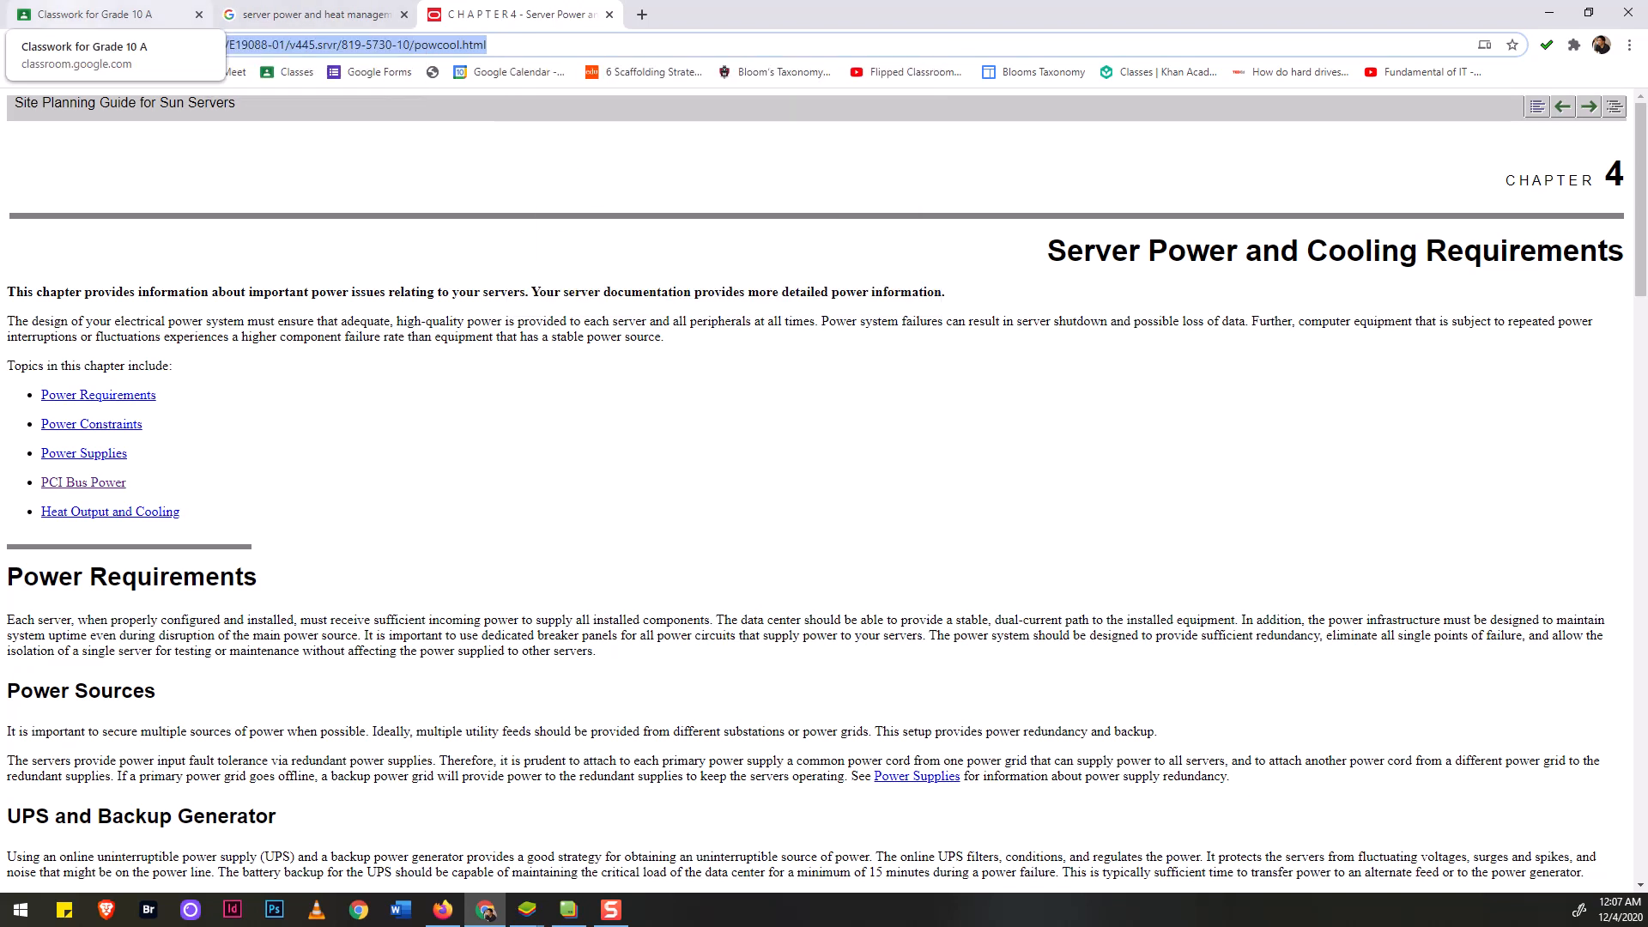
click(94, 14)
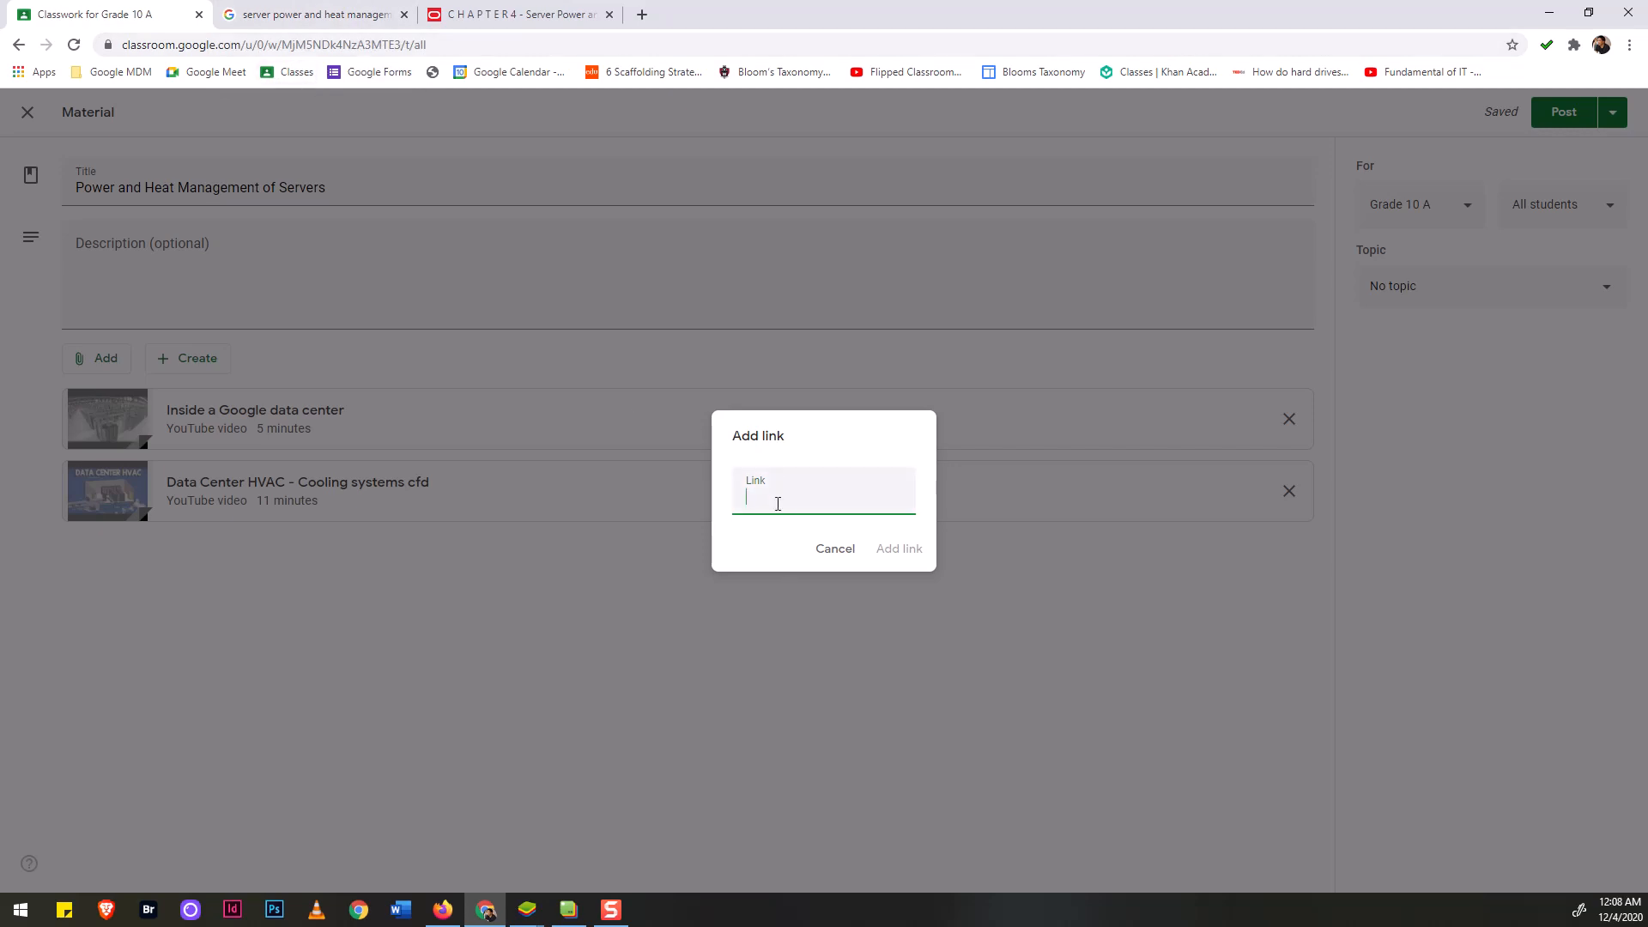
Paste the Oracle page address and add it as the material's link attachment.
key(ctrl+v)
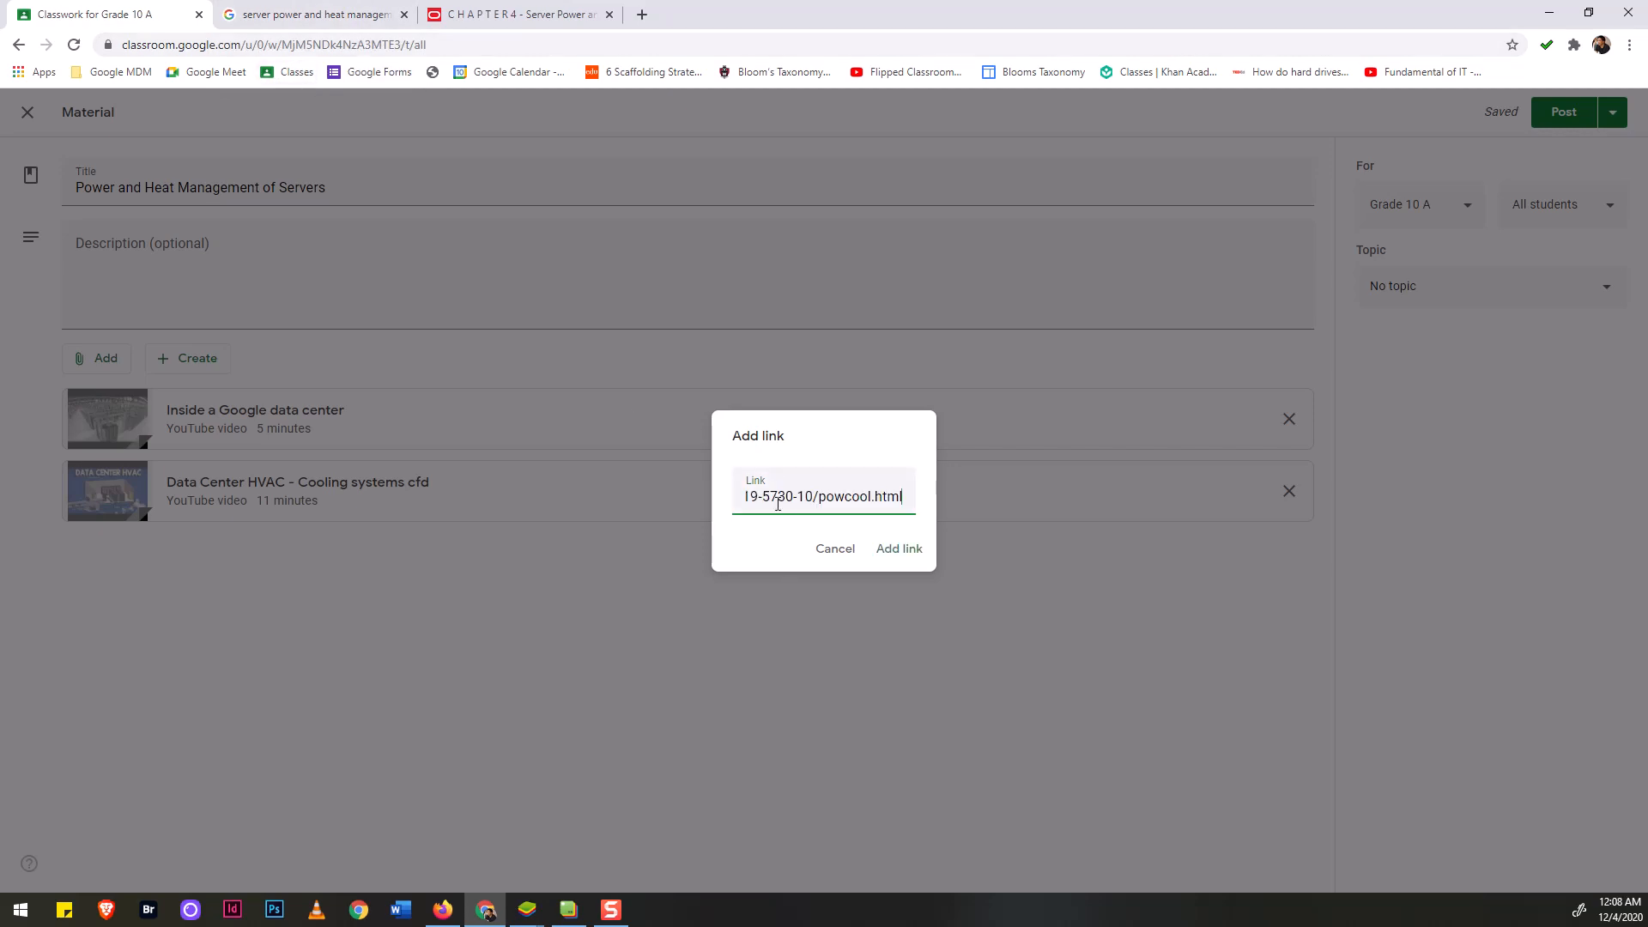
click(894, 550)
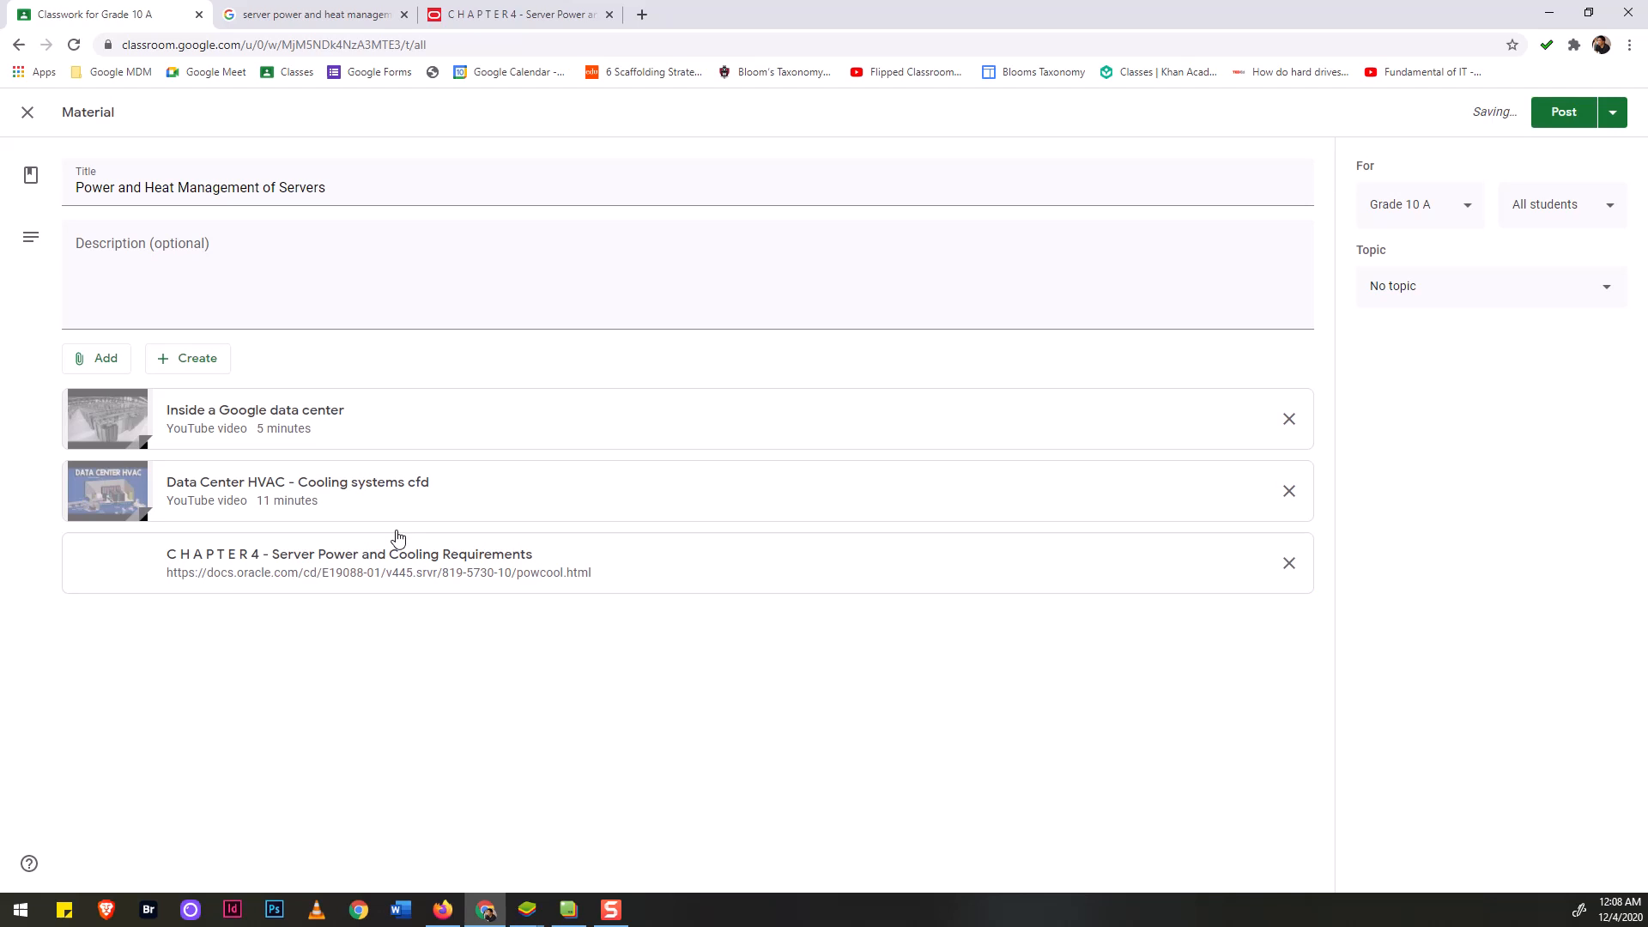
click(512, 12)
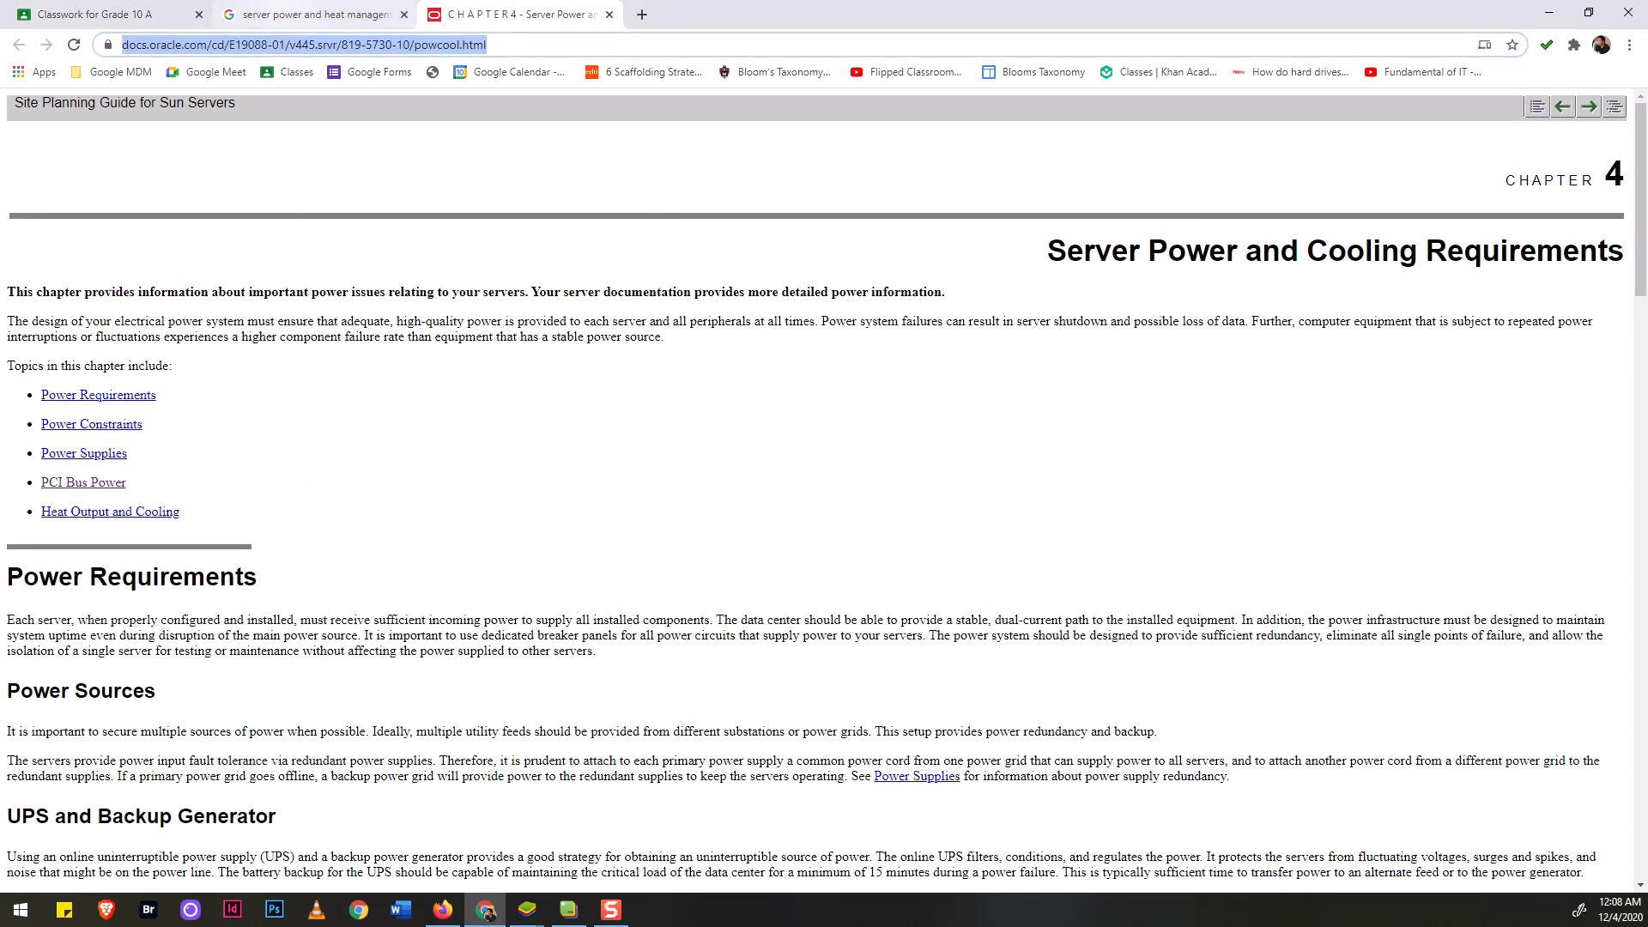
From the search results, open the Intel white paper on server power in high temperatures.
click(350, 14)
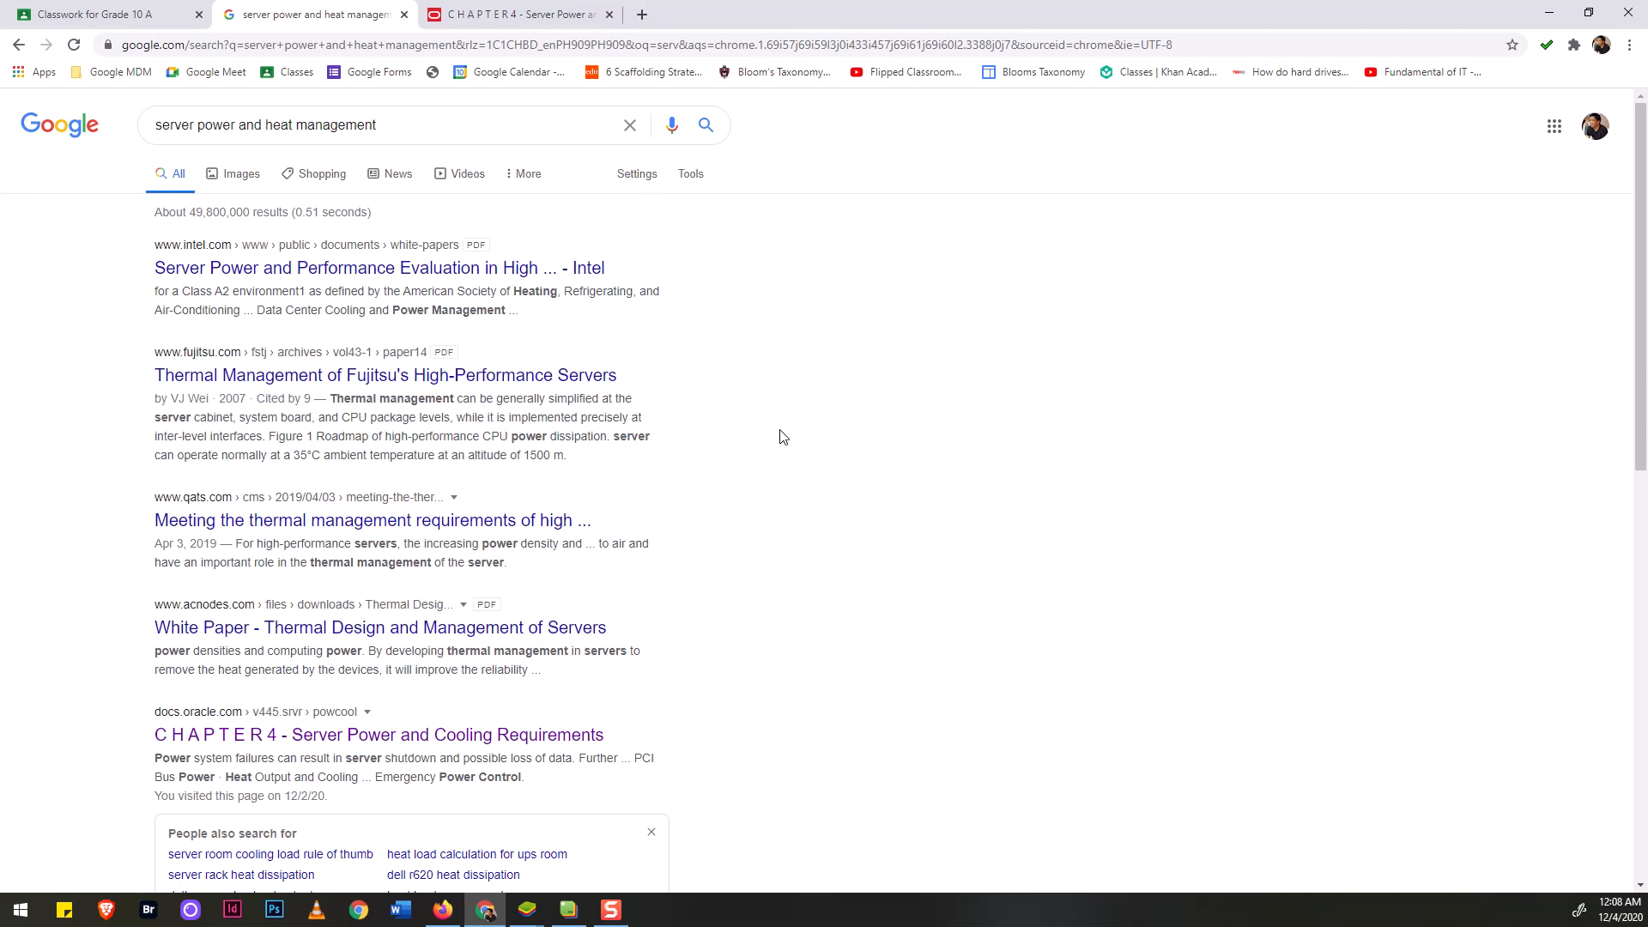
scroll(783, 438, down, 3)
scroll(783, 437, down, 6)
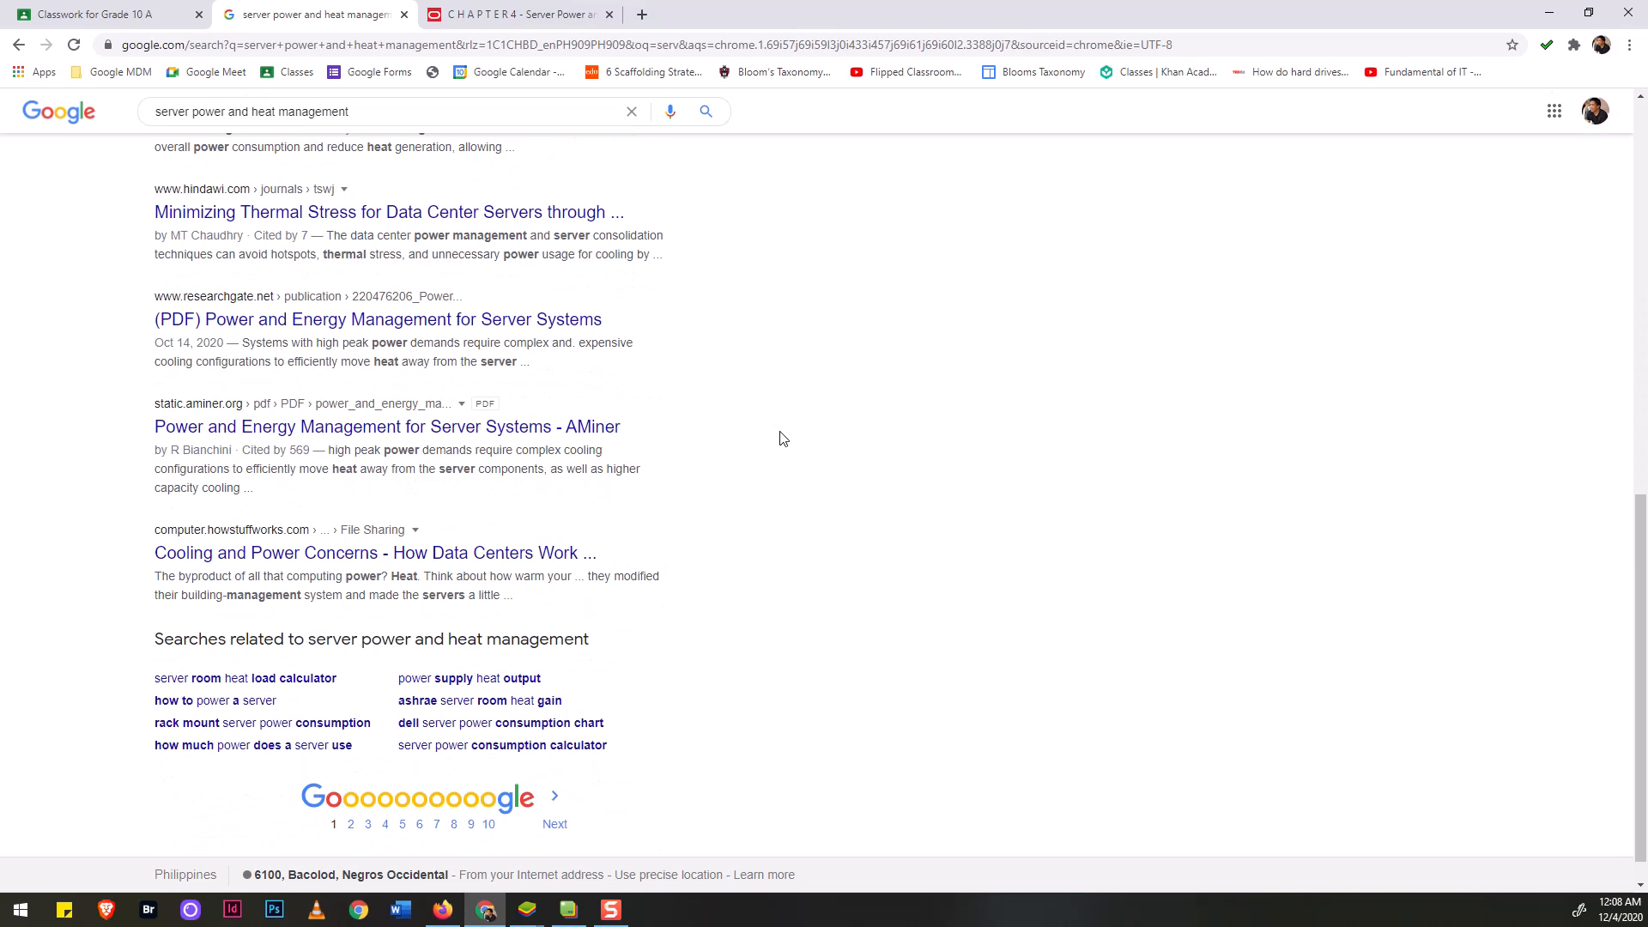
scroll(783, 437, up, 9)
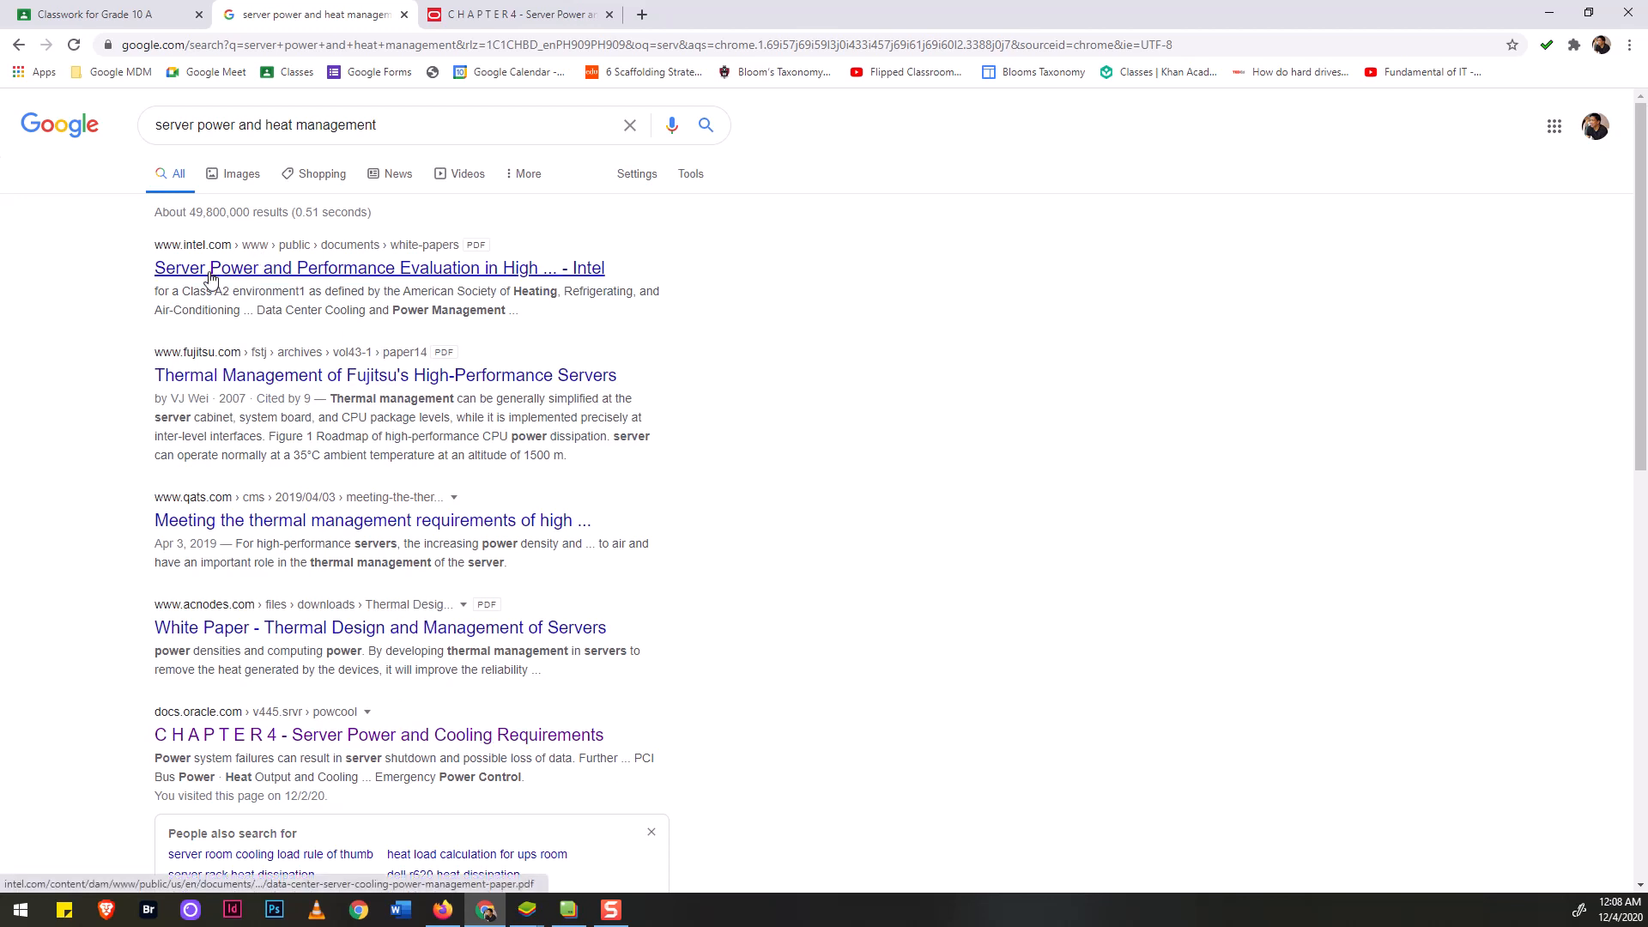
ctrl+click(512, 270)
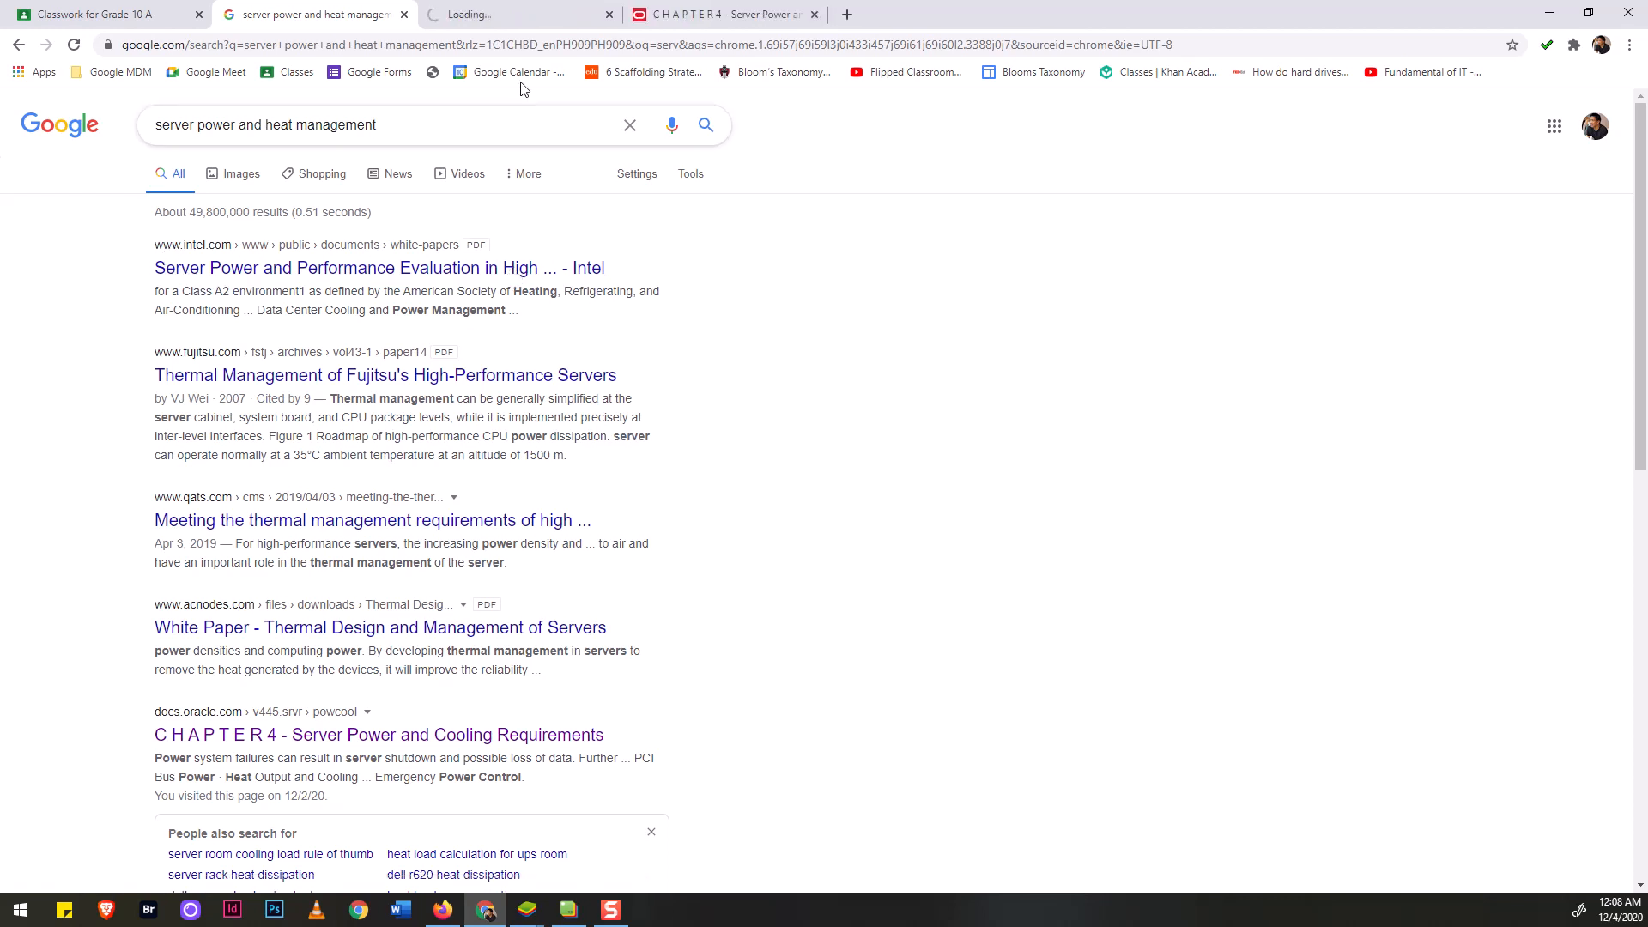
click(511, 18)
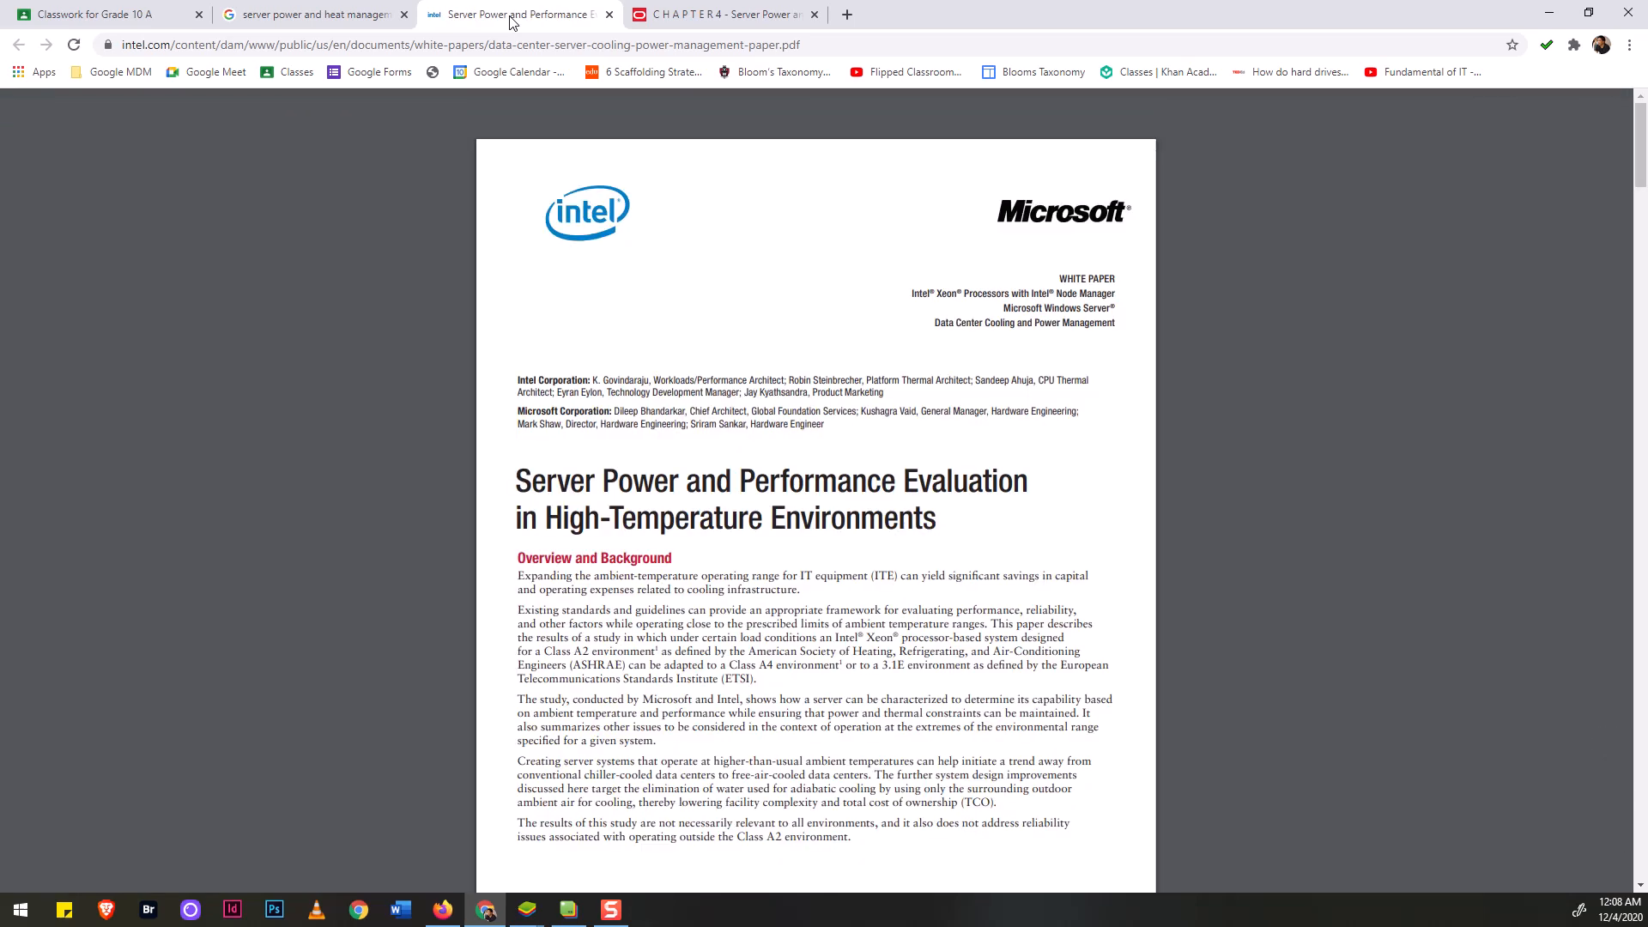
Look through the Intel PDF and copy its full web address.
scroll(853, 407, down, 20)
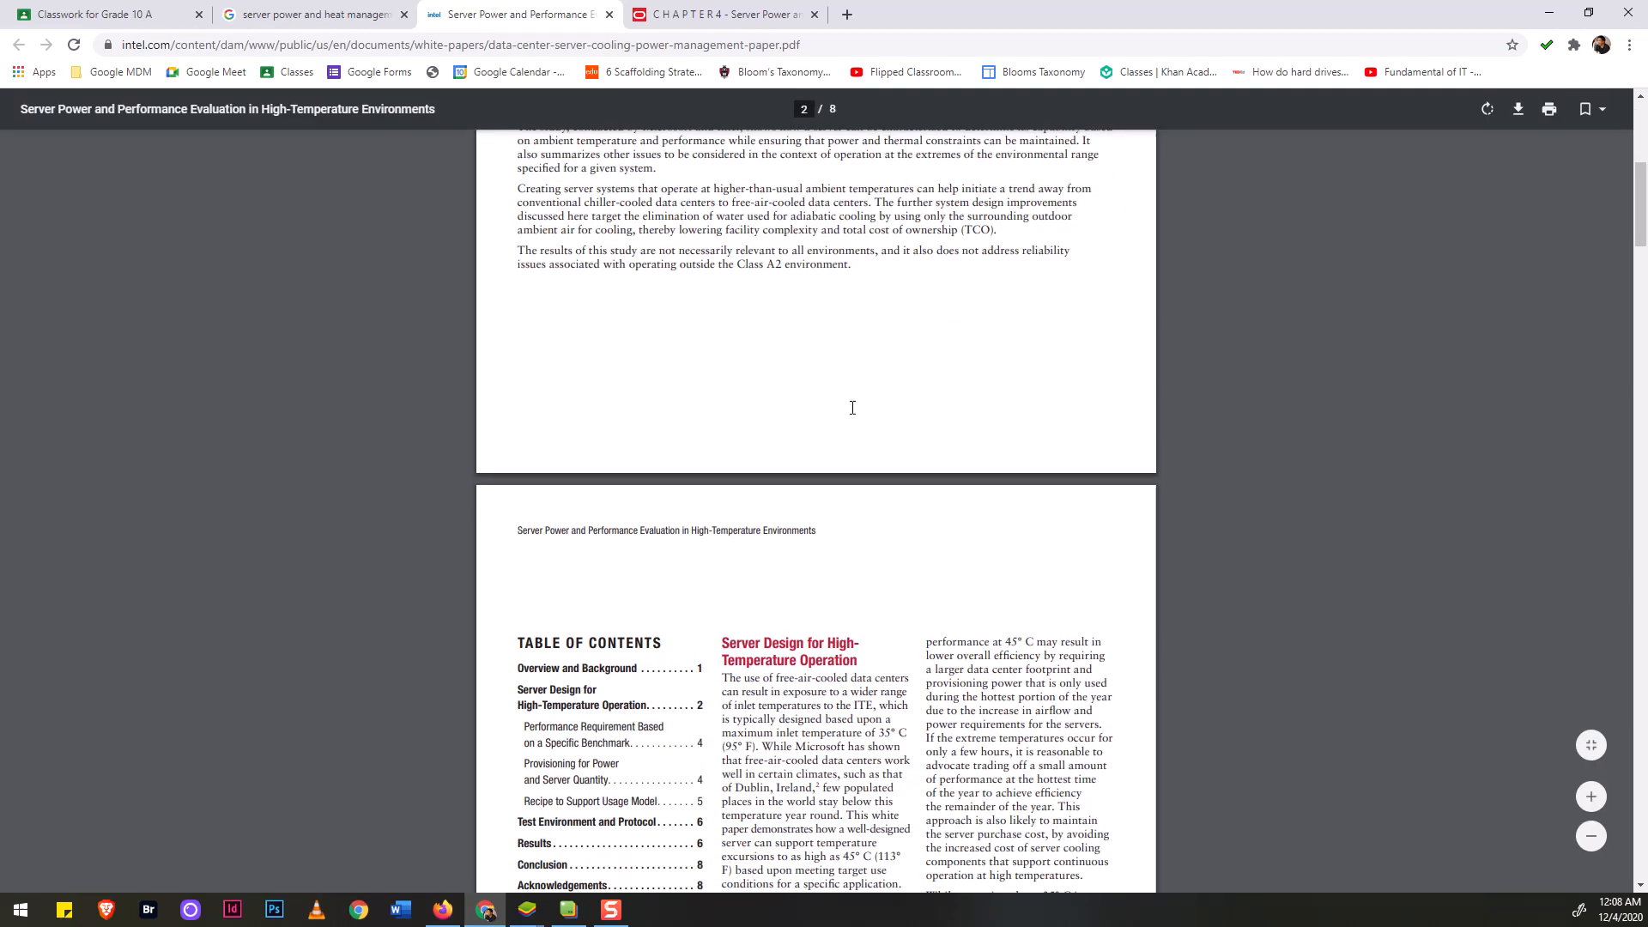
scroll(852, 407, down, 20)
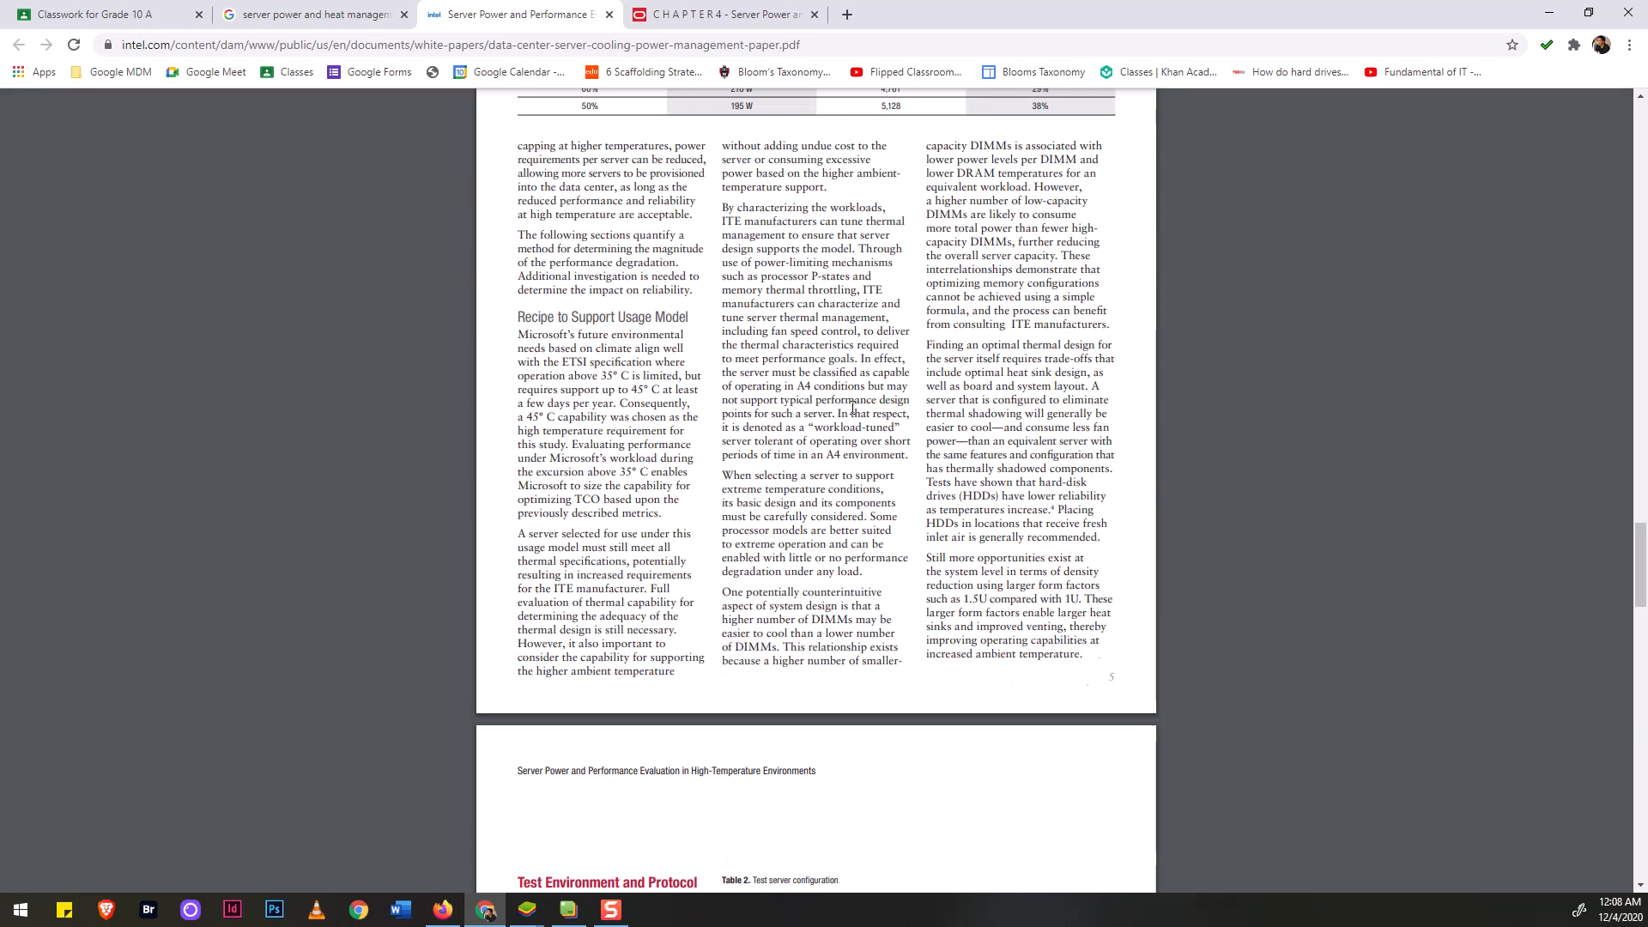
scroll(852, 407, down, 4)
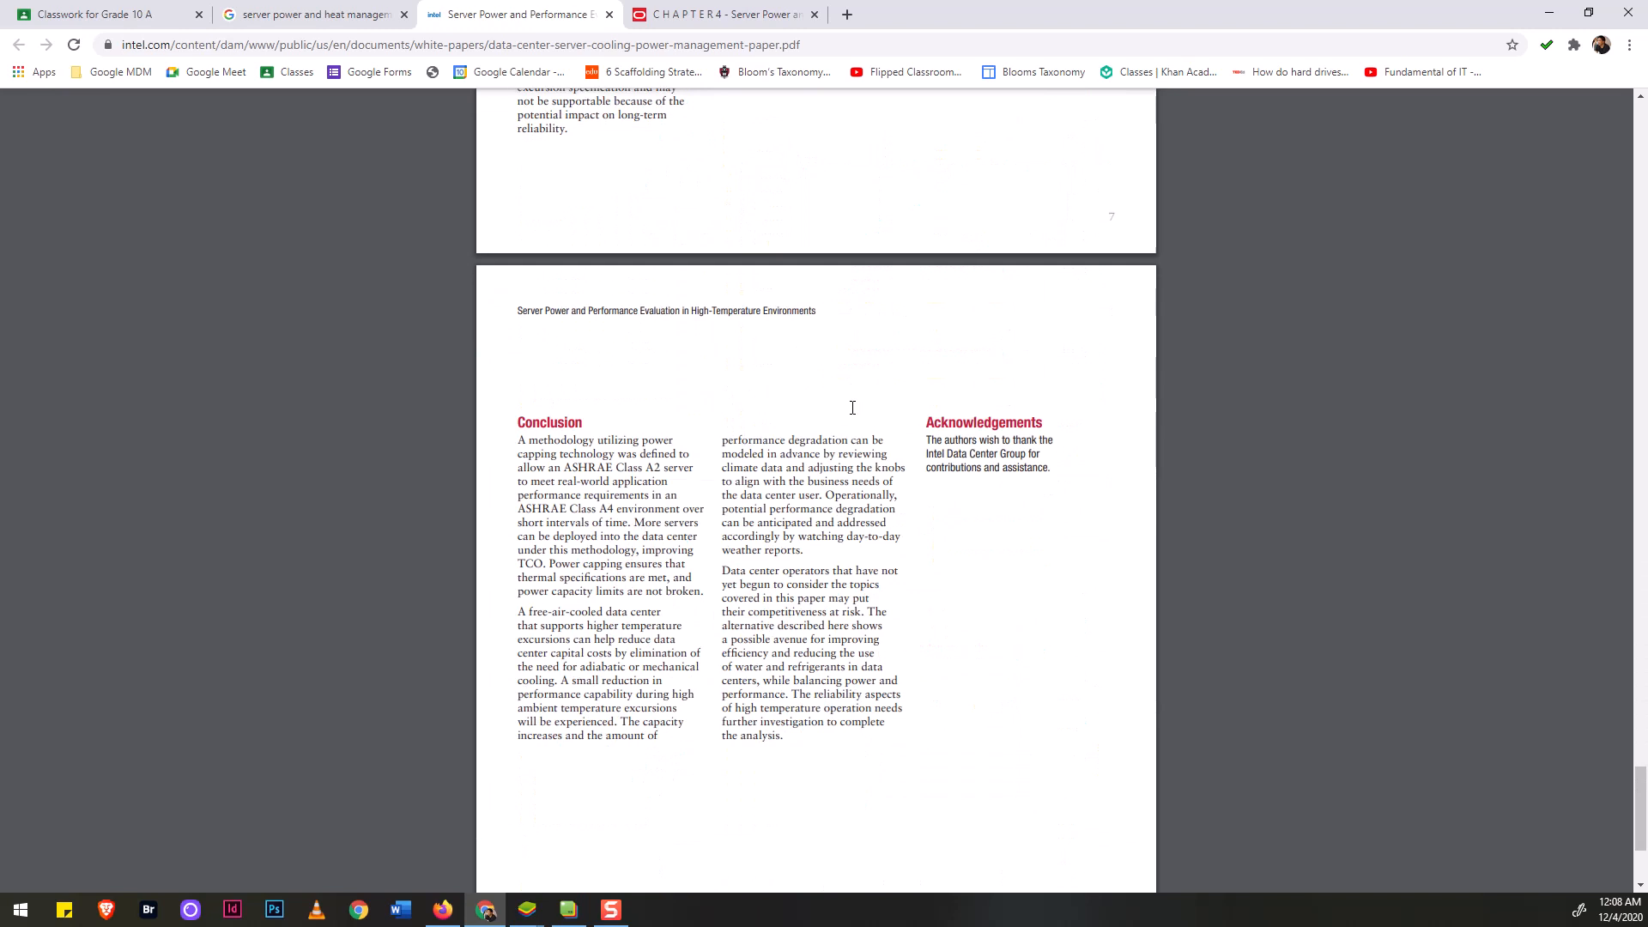
scroll(852, 407, up, 20)
scroll(852, 407, up, 20)
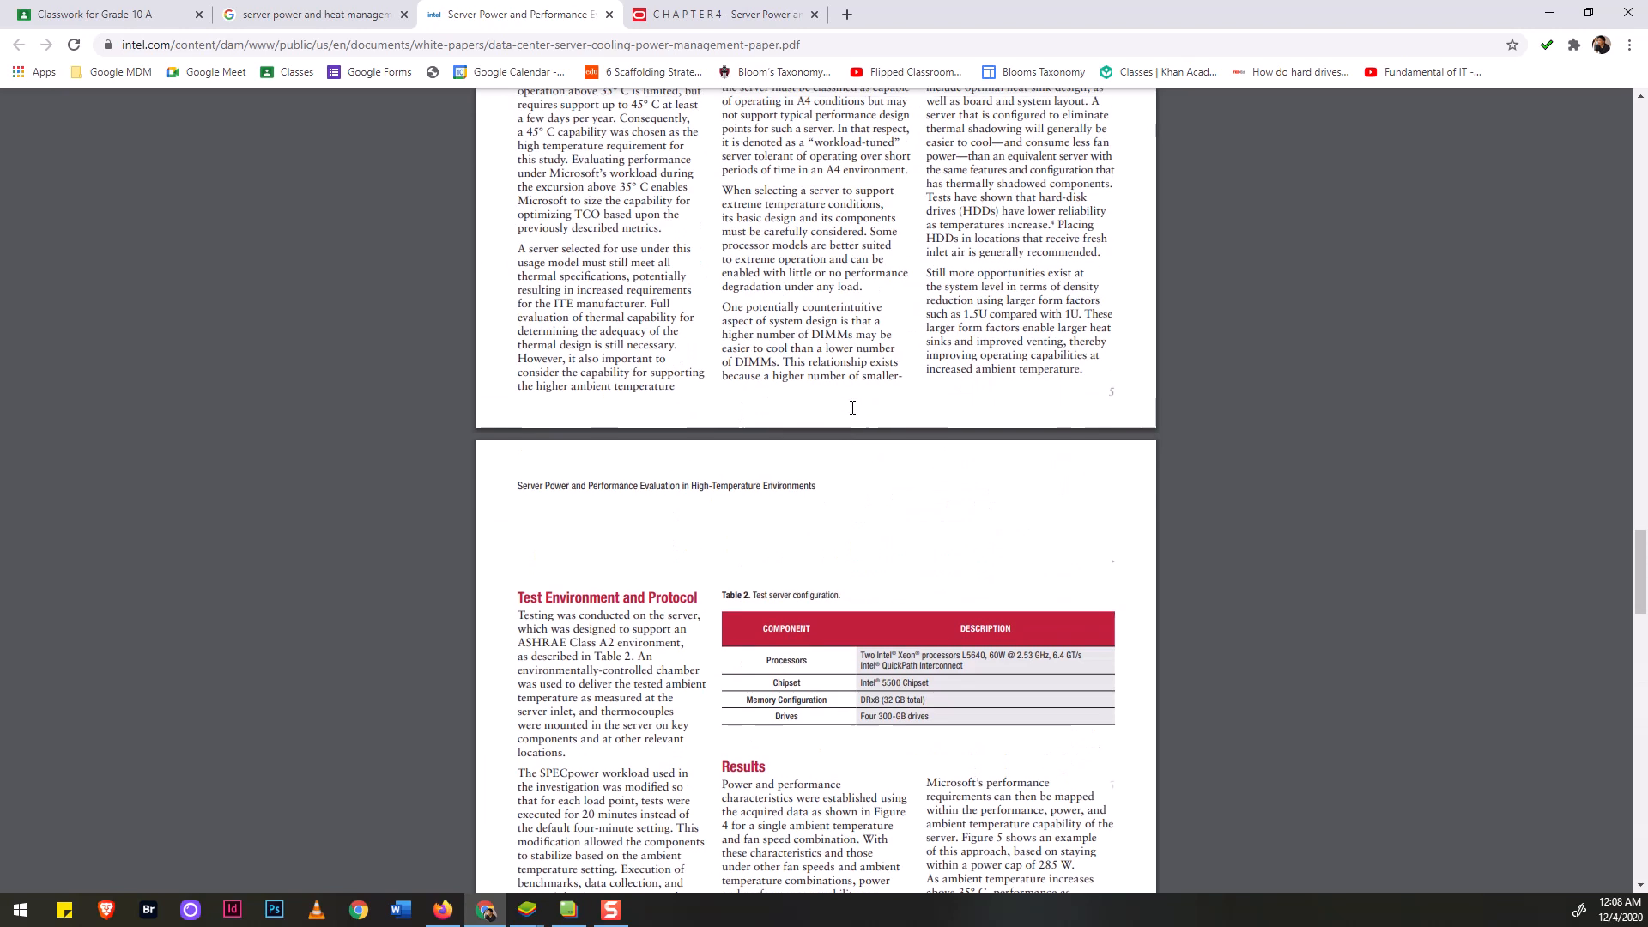
scroll(841, 431, up, 20)
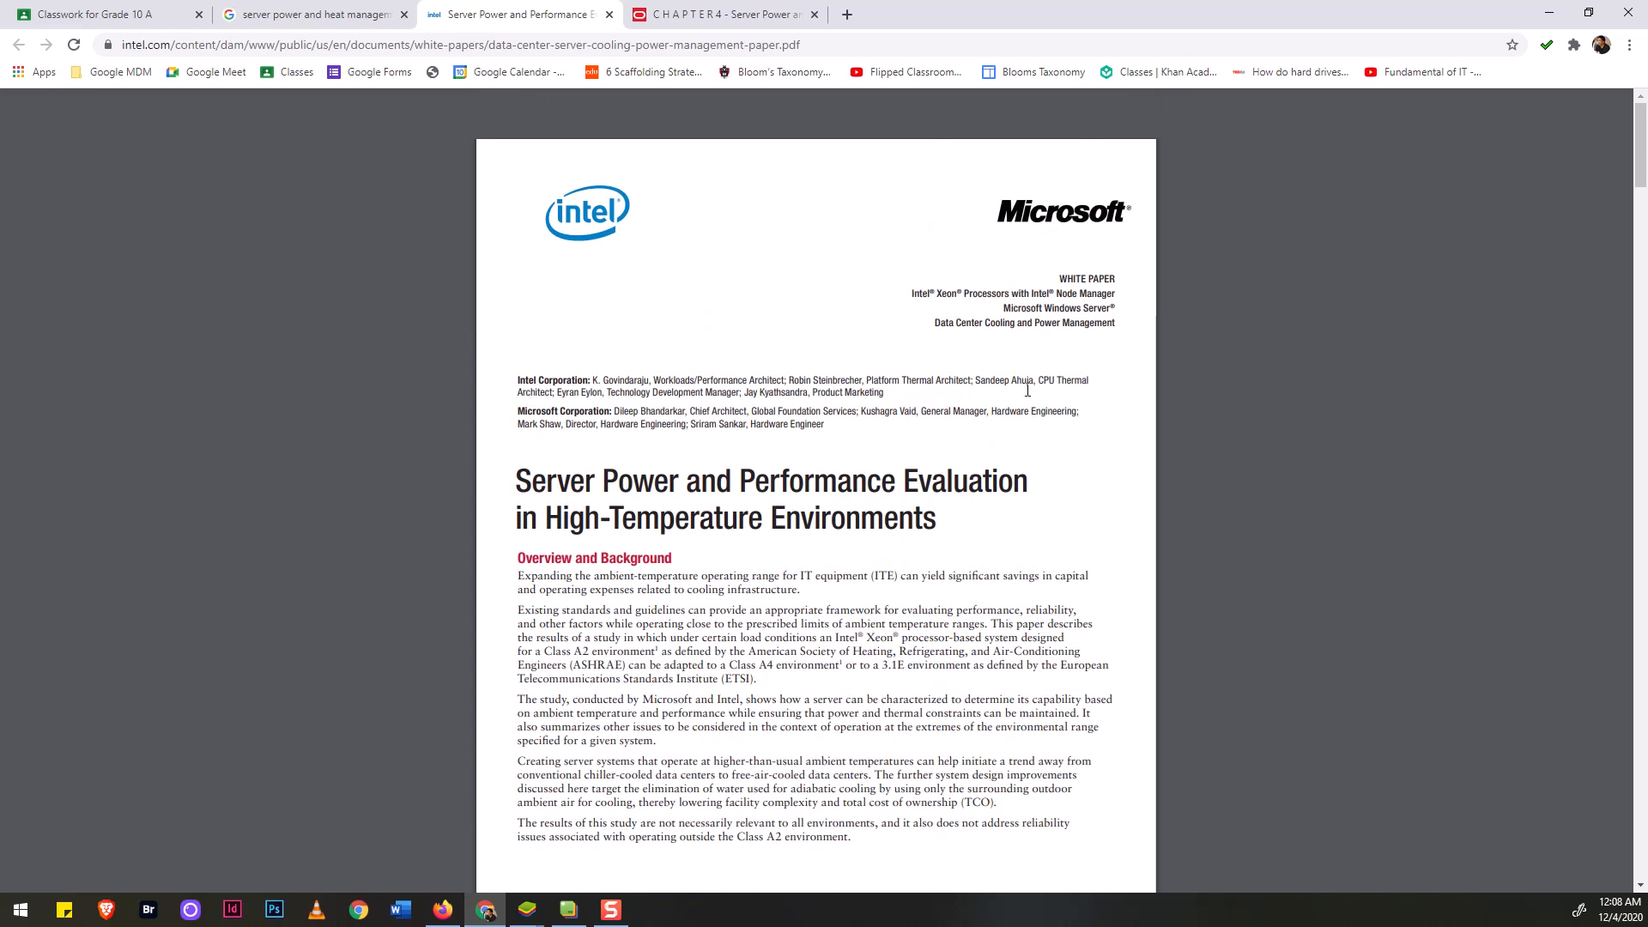
scroll(996, 433, up, 5)
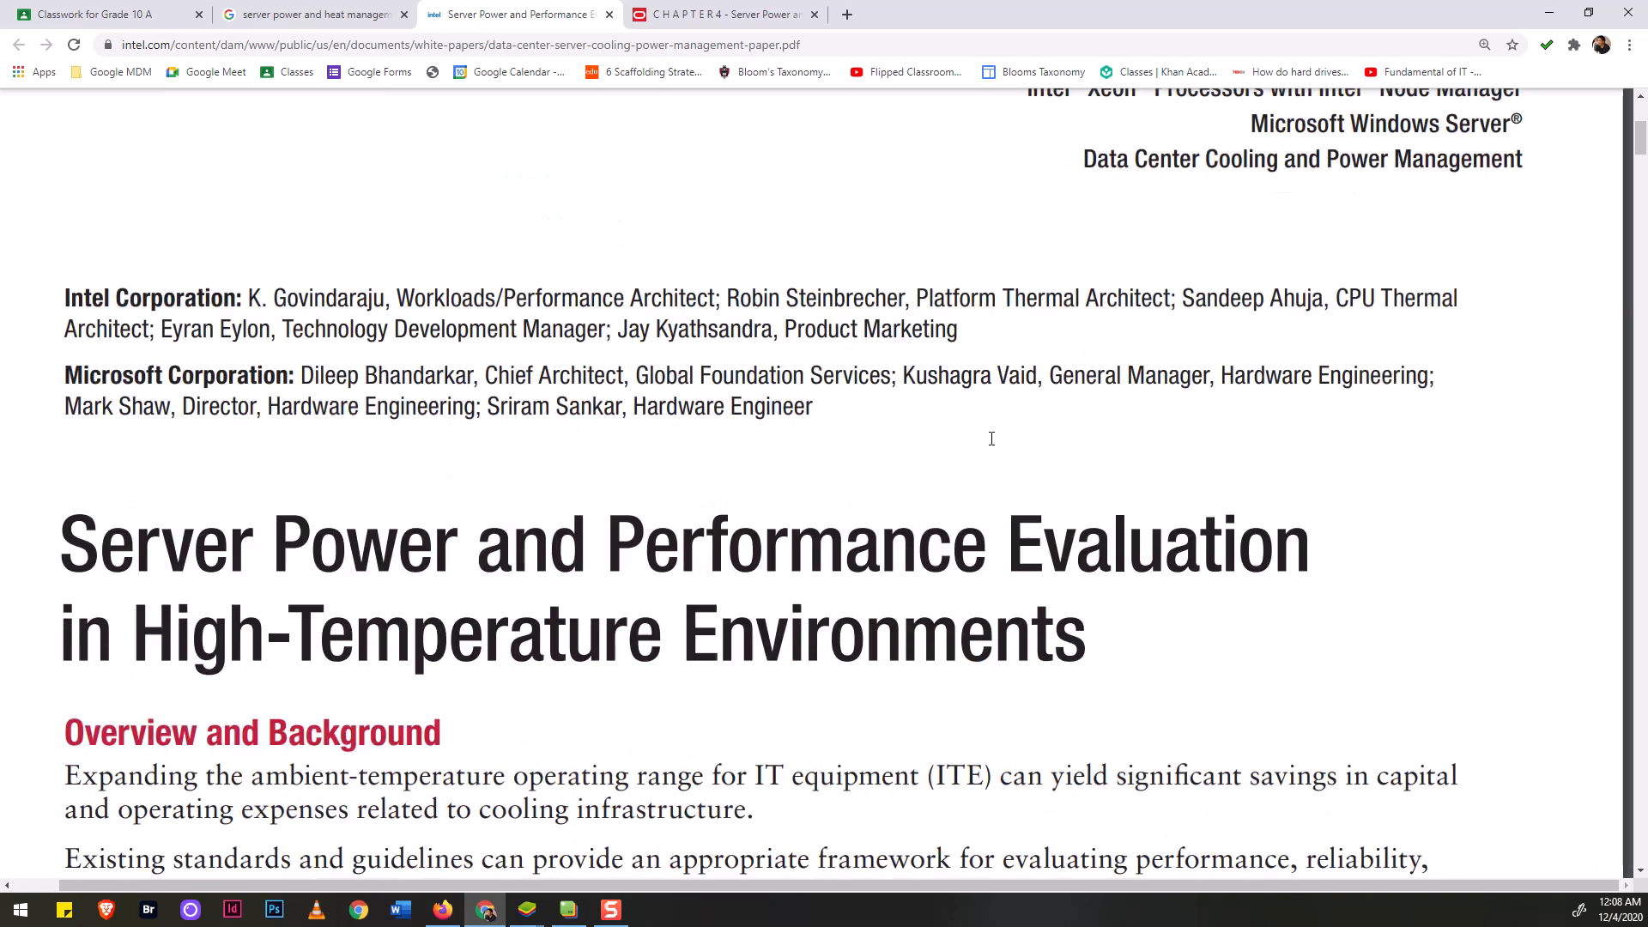
scroll(991, 438, down, 8)
scroll(991, 439, down, 4)
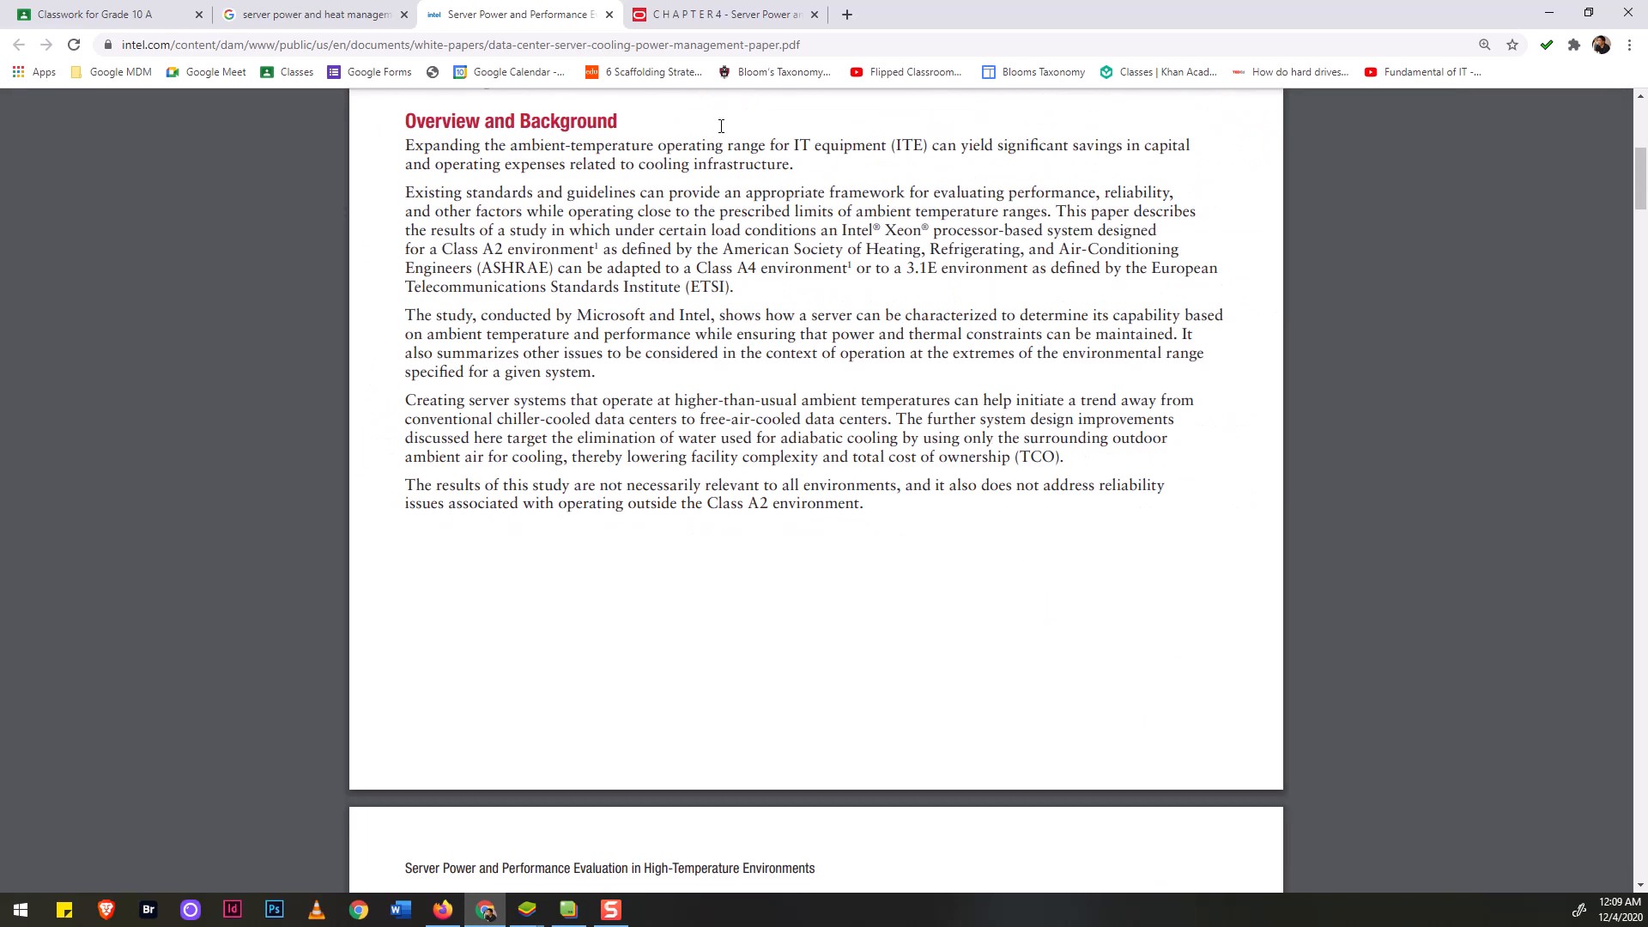
click(867, 53)
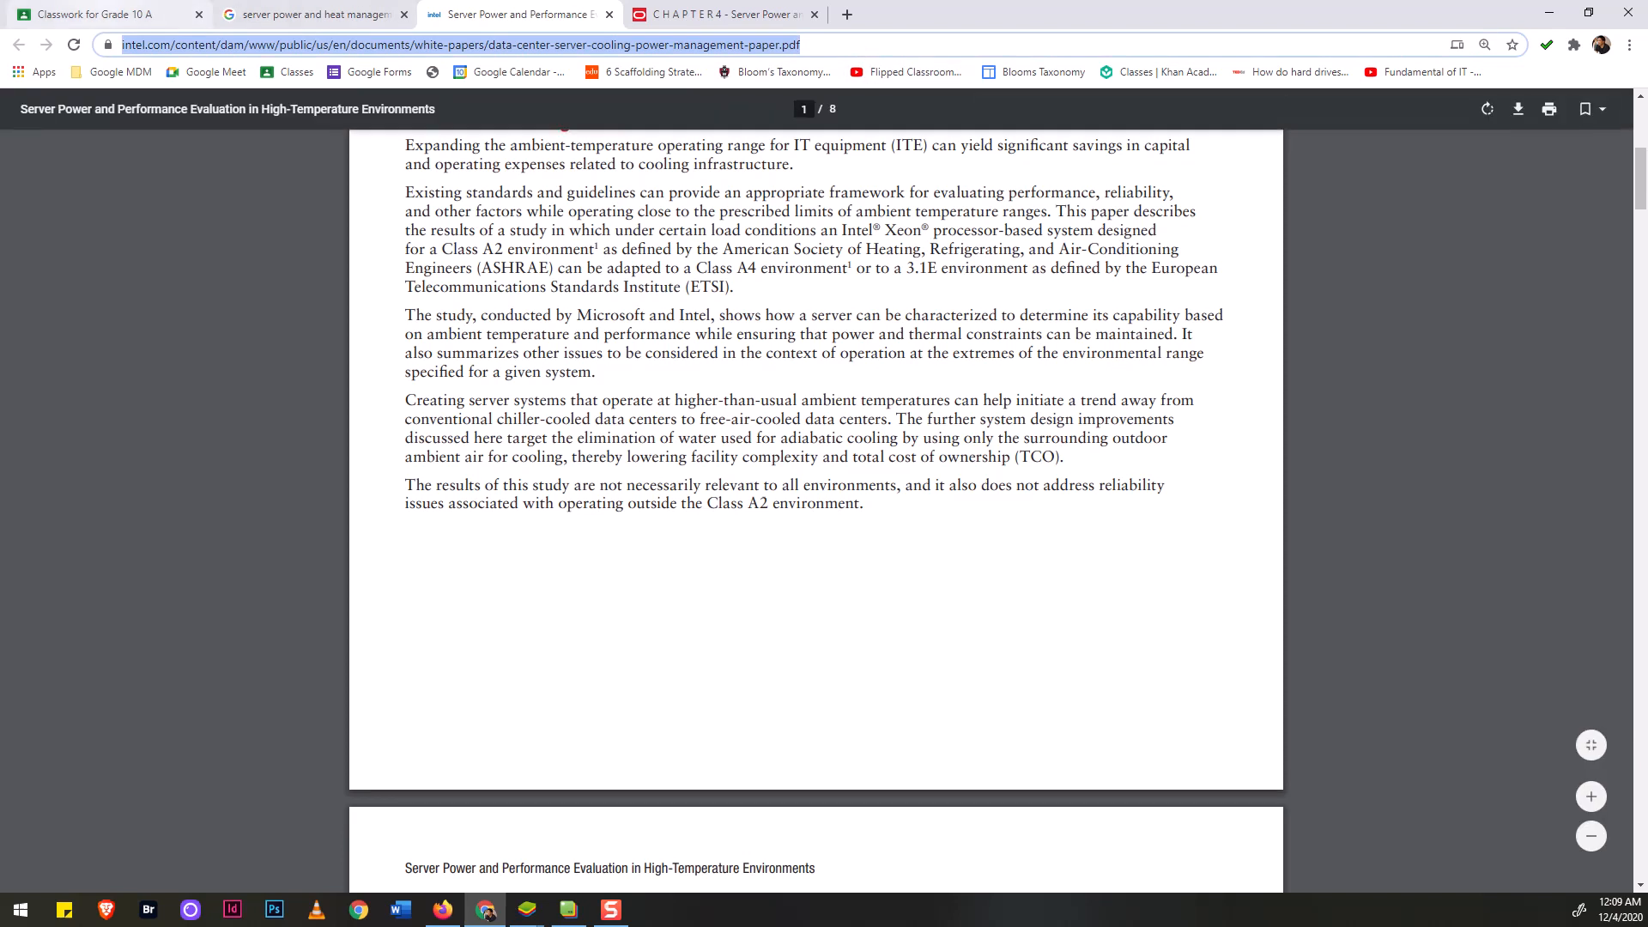
key(ctrl+1)
Attach the copied Intel white paper PDF link as the material's fourth attachment.
click(95, 355)
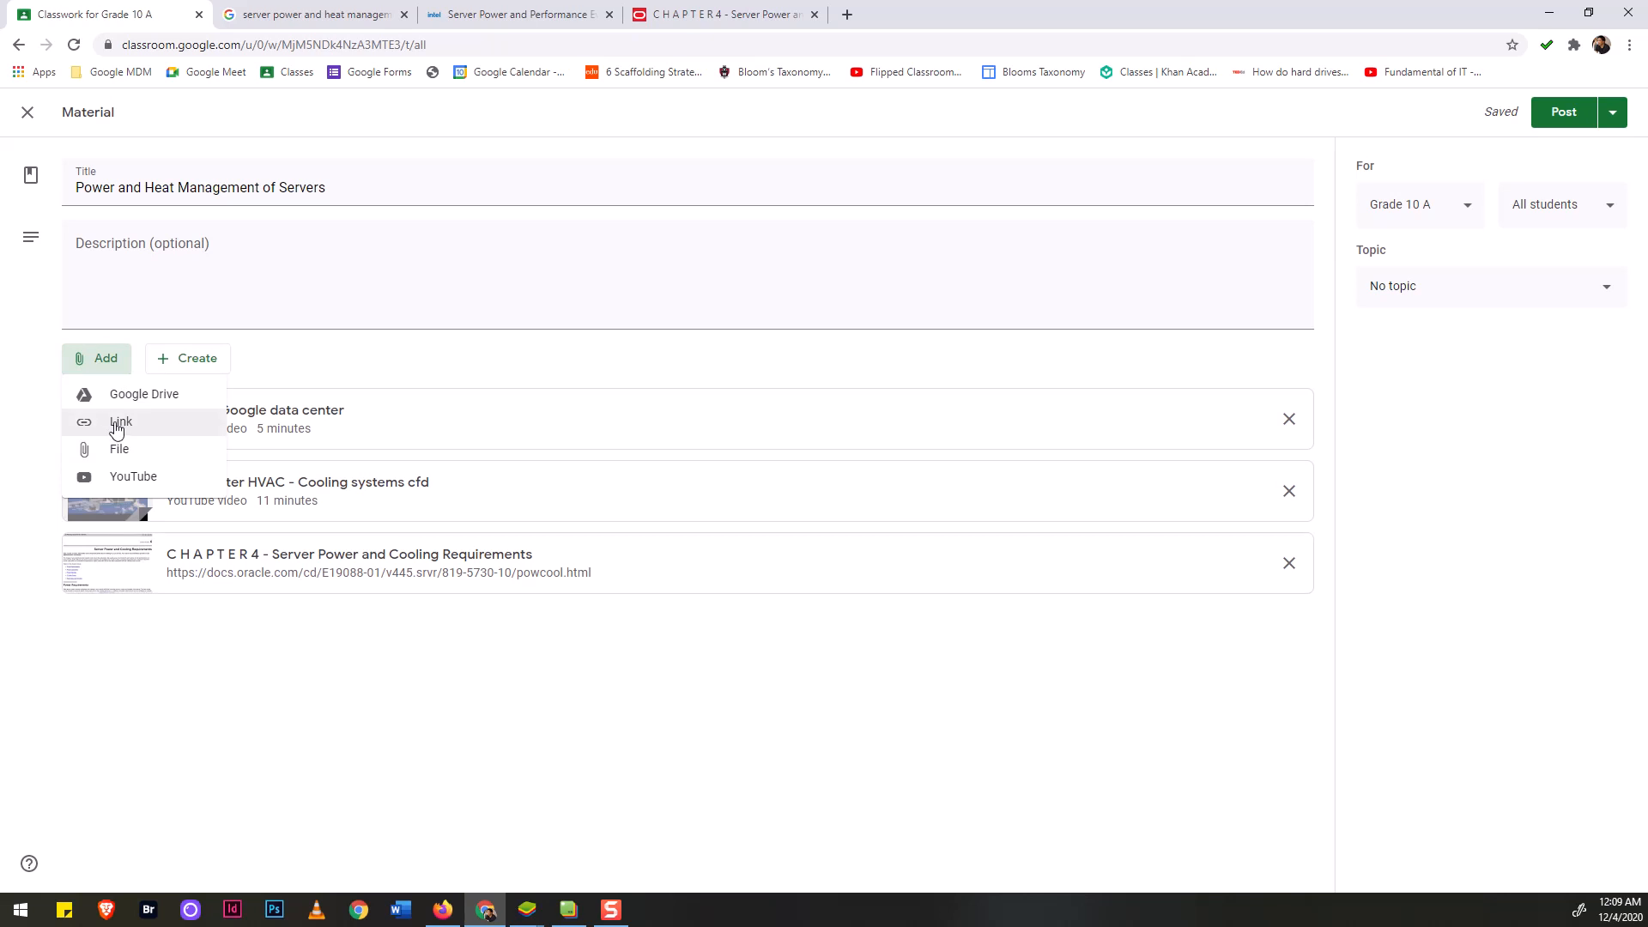
click(117, 424)
key(ctrl+v)
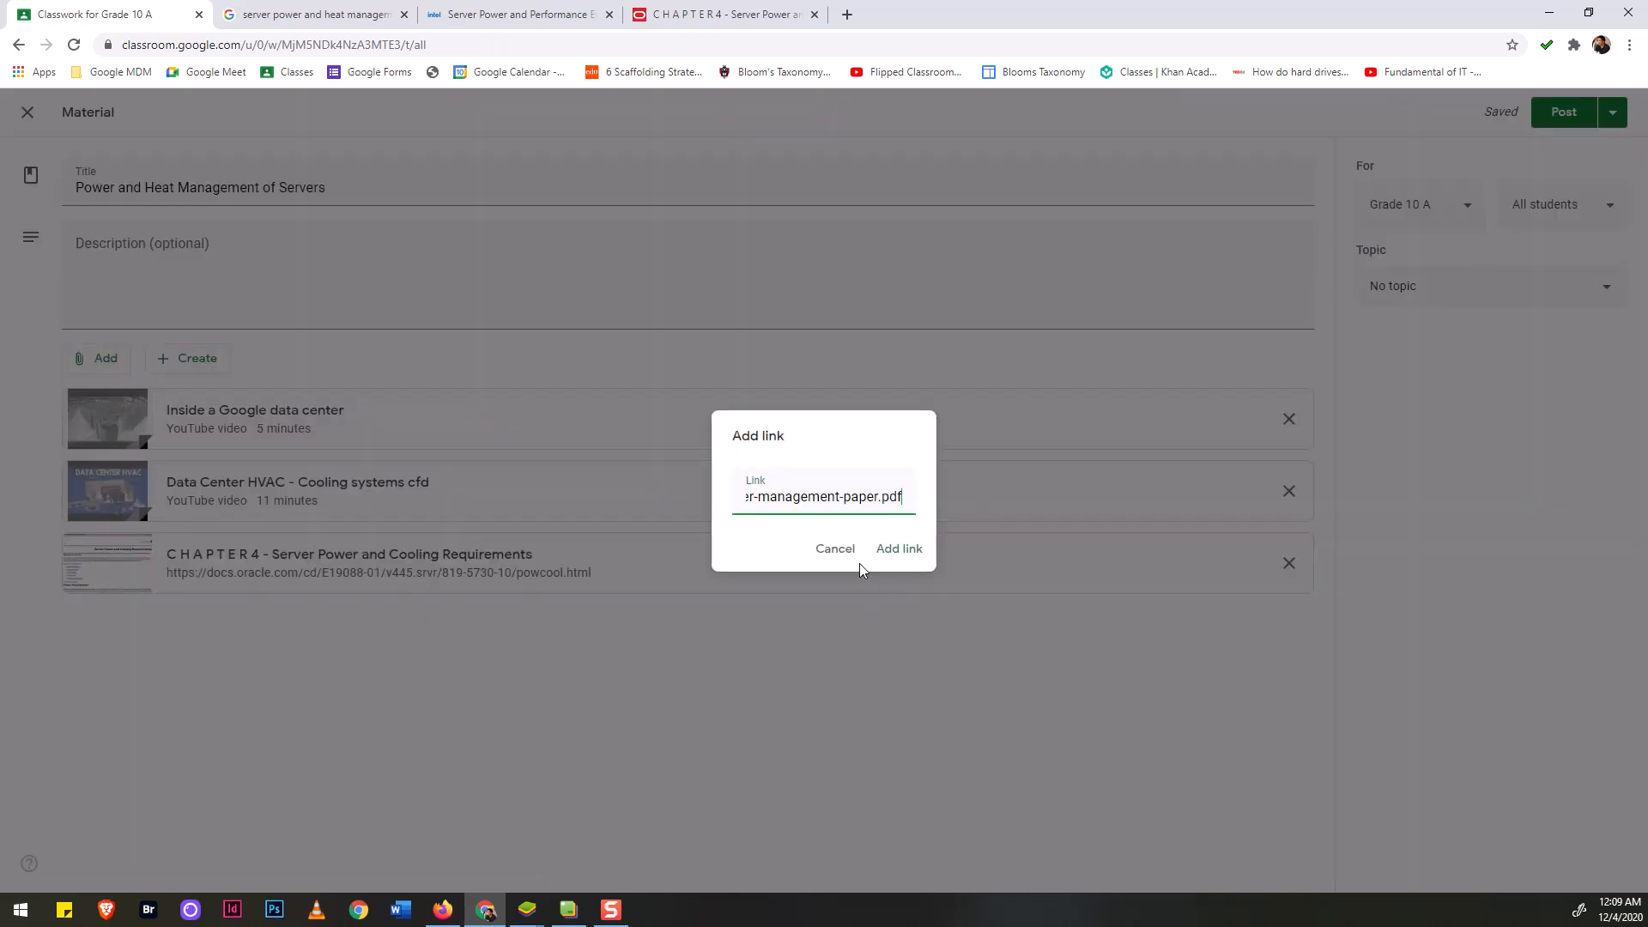
click(893, 547)
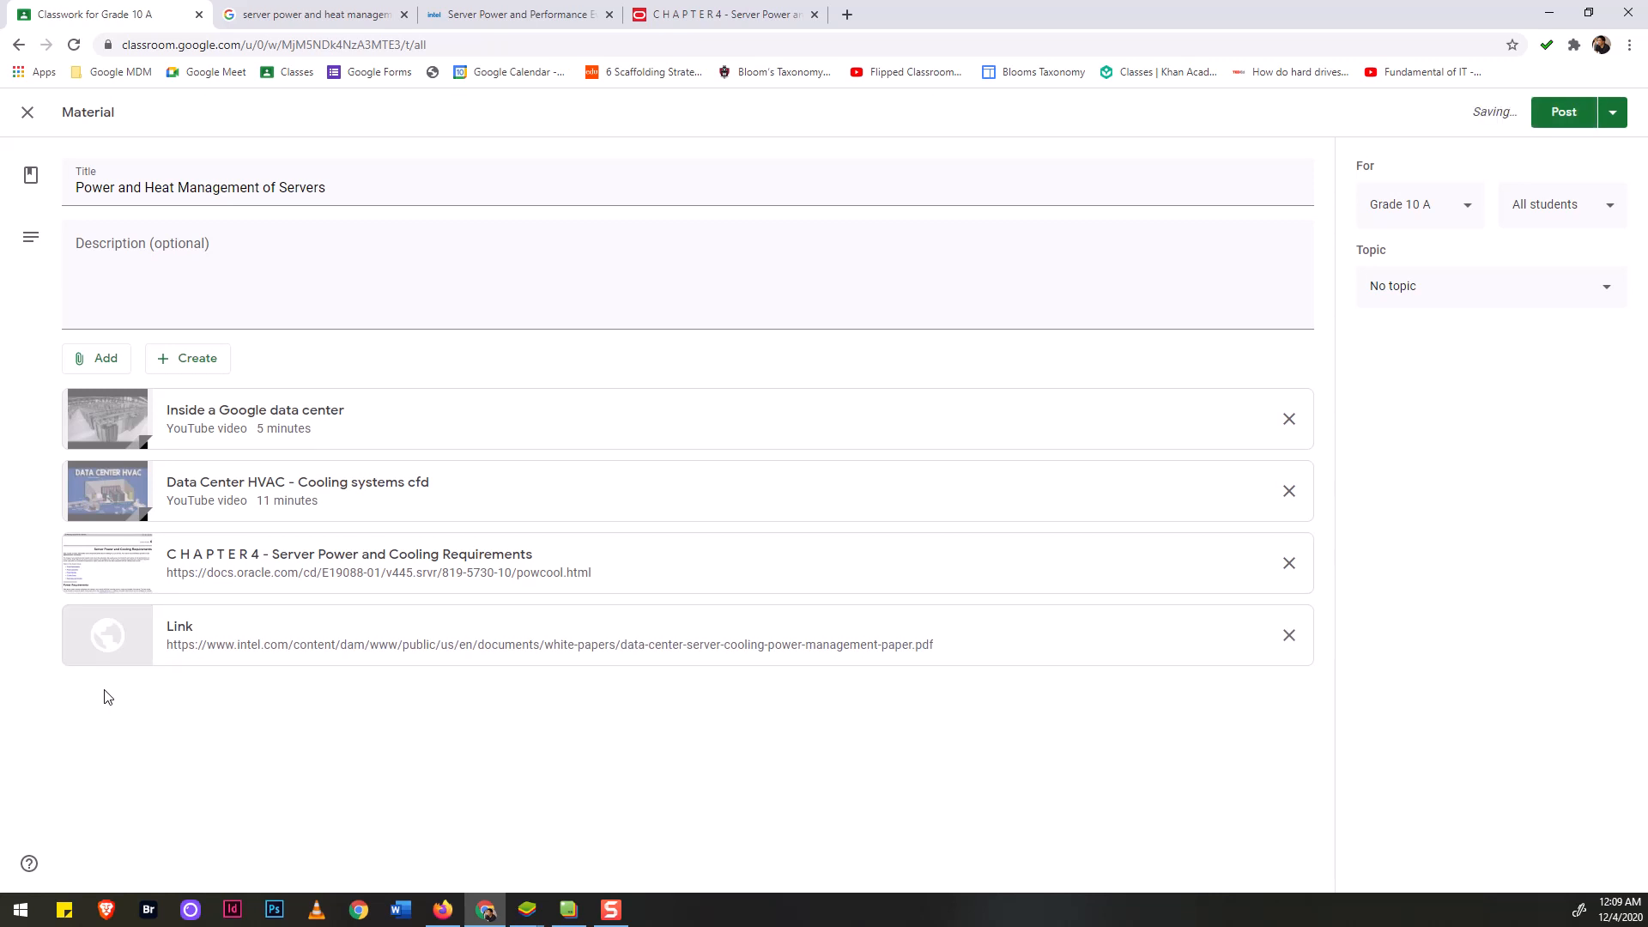
click(284, 263)
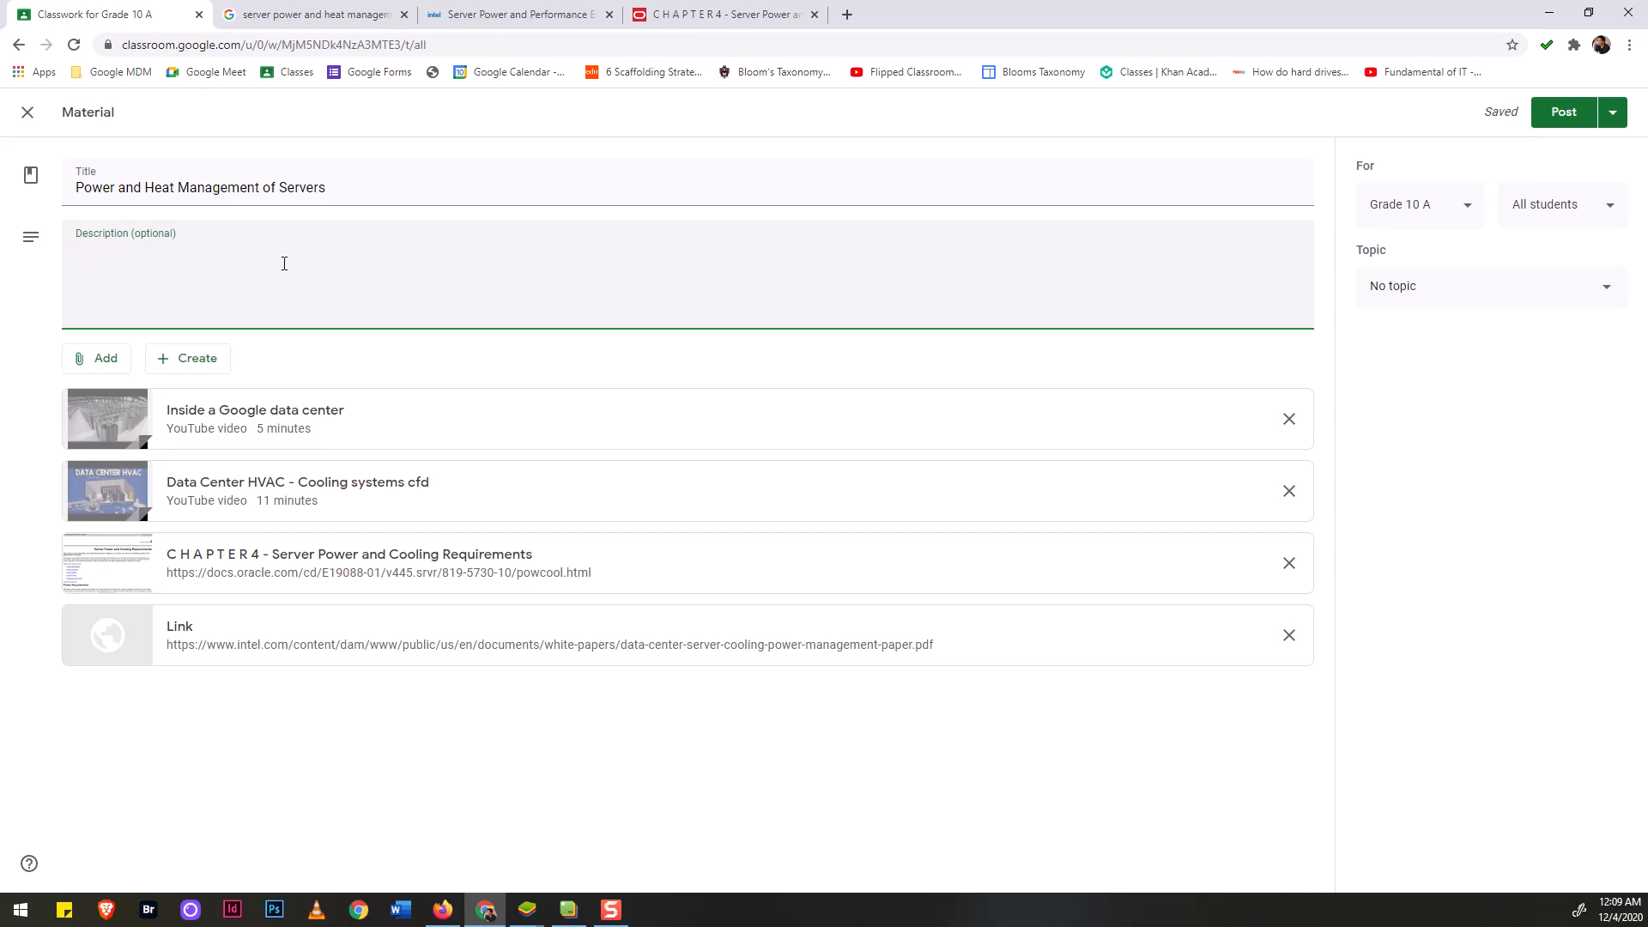
Enter the description 'Please read and watch the attached materials. You are given 1 hour to finish the whole materials'.
text(Please read and watch the res)
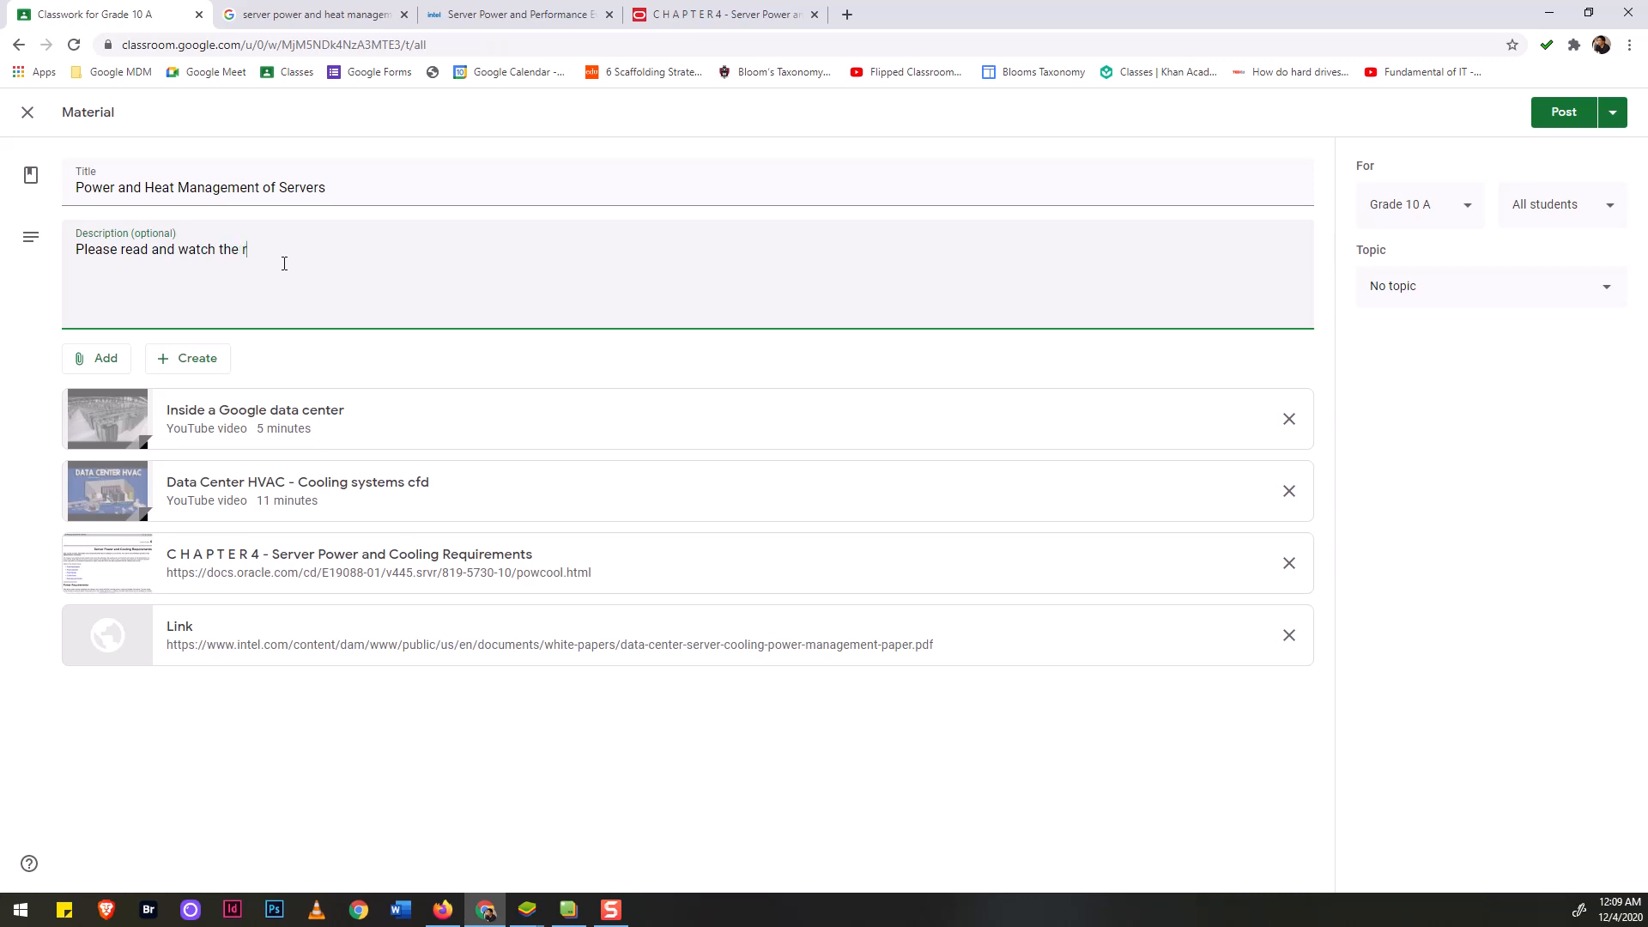
key(BackSpace)
text(attached materials.  You are given 1 hour)
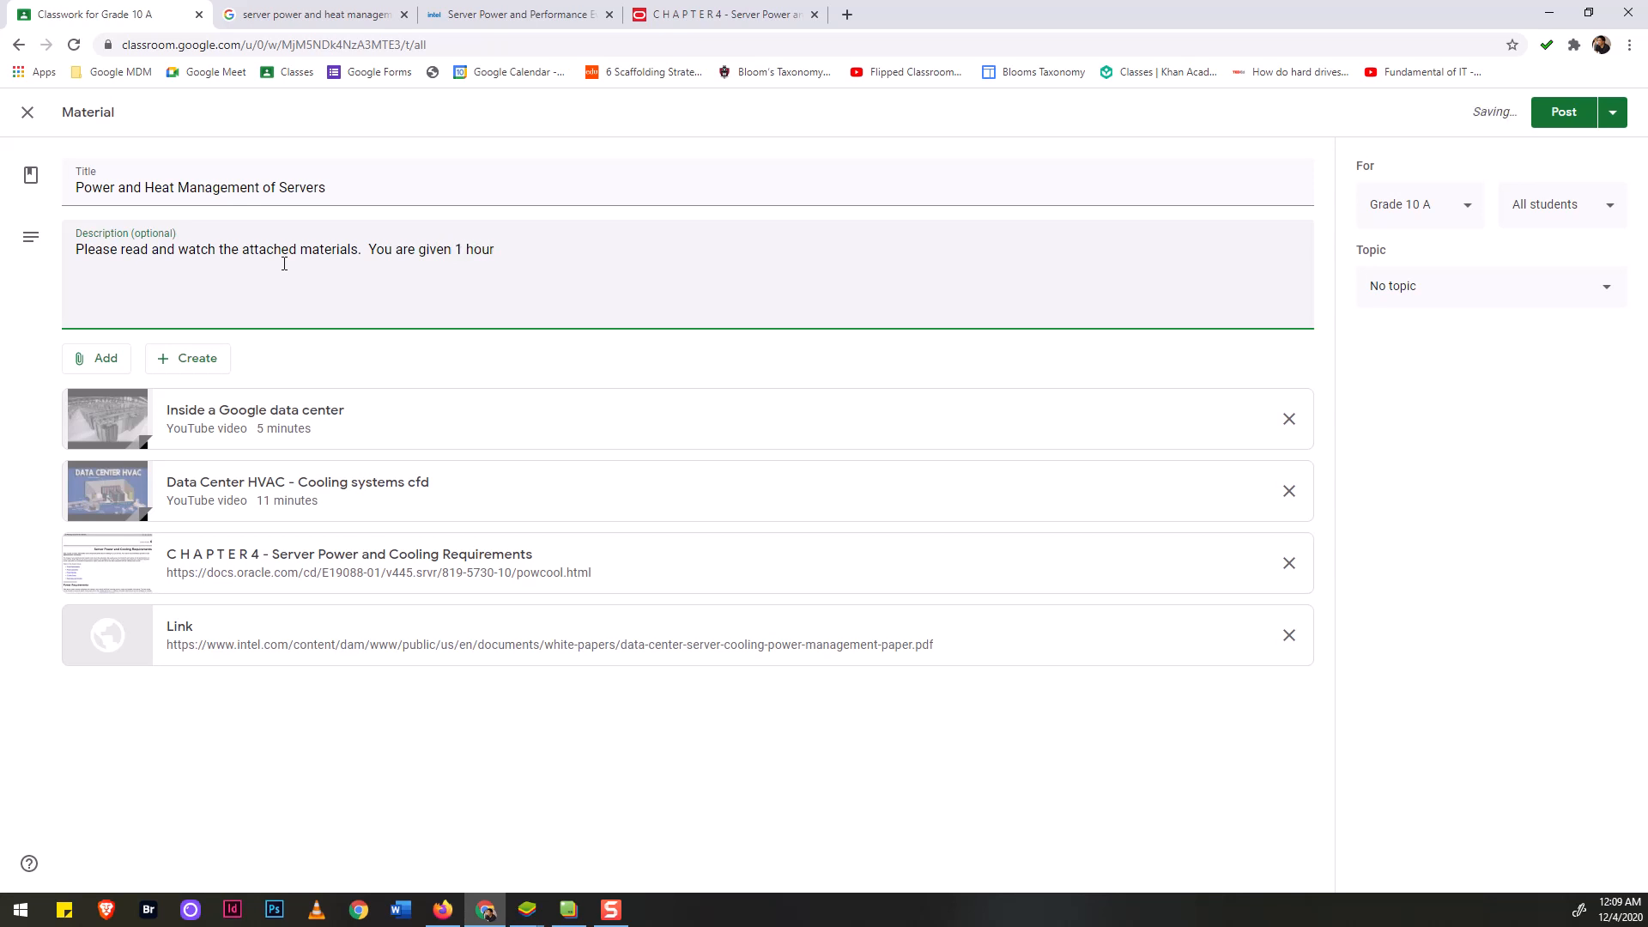
text( to fis)
key(BackSpace)
text(hisn)
key(BackSpace)
text(sh the q)
text(o)
key(BackSpace)
key(BackSpace)
text(whole ma)
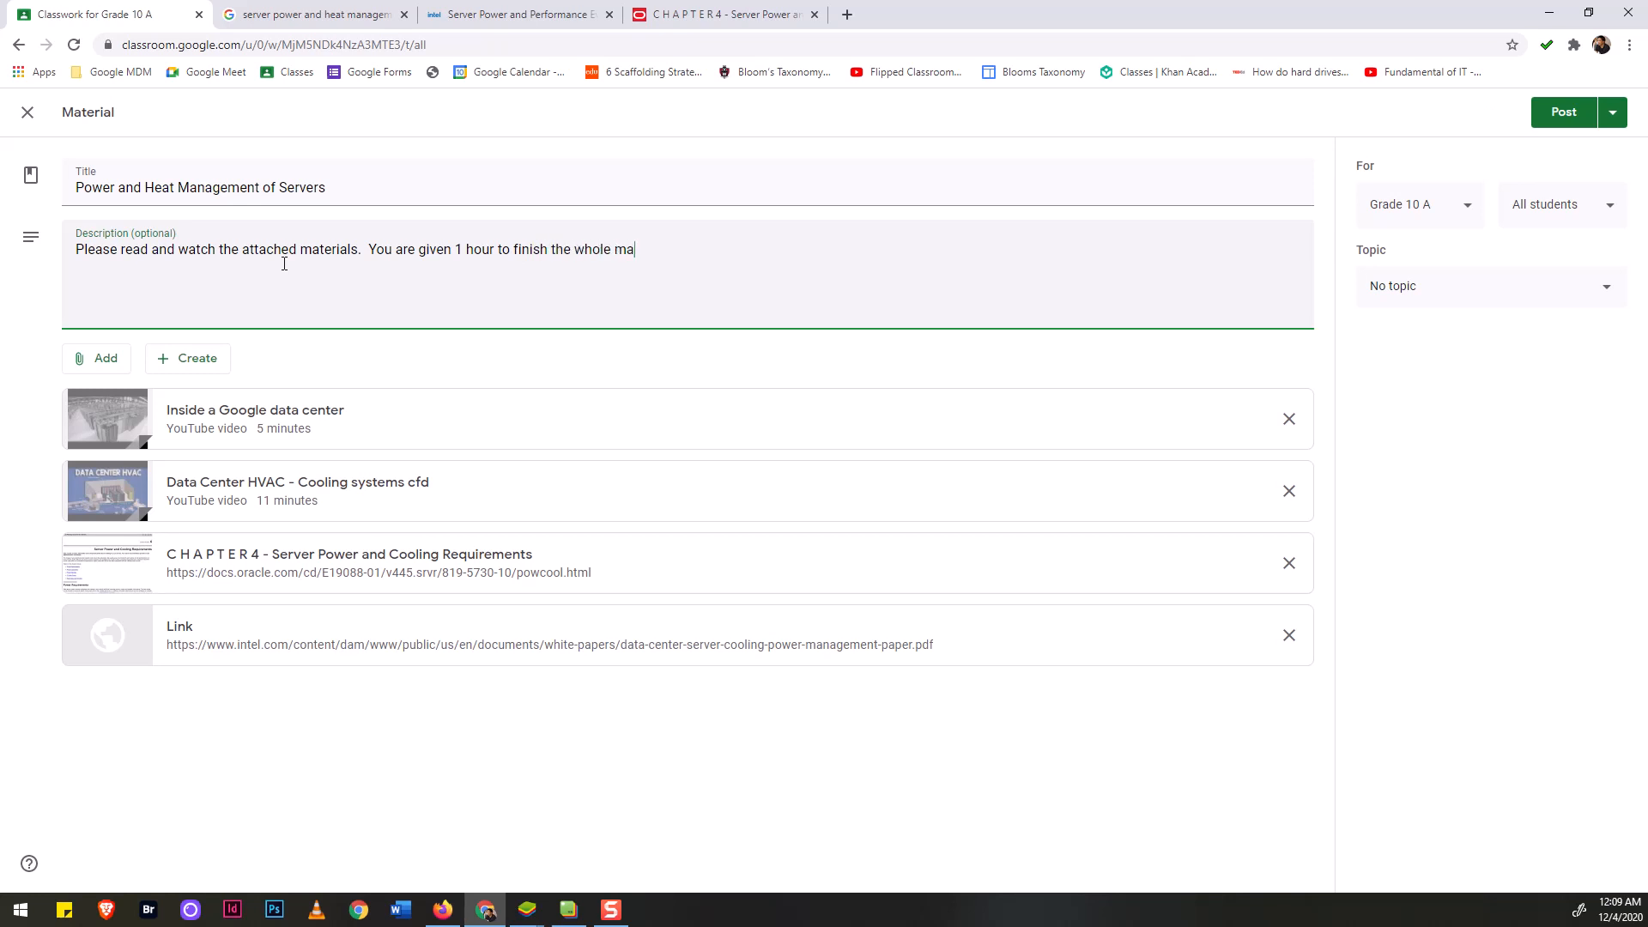
text(terials.)
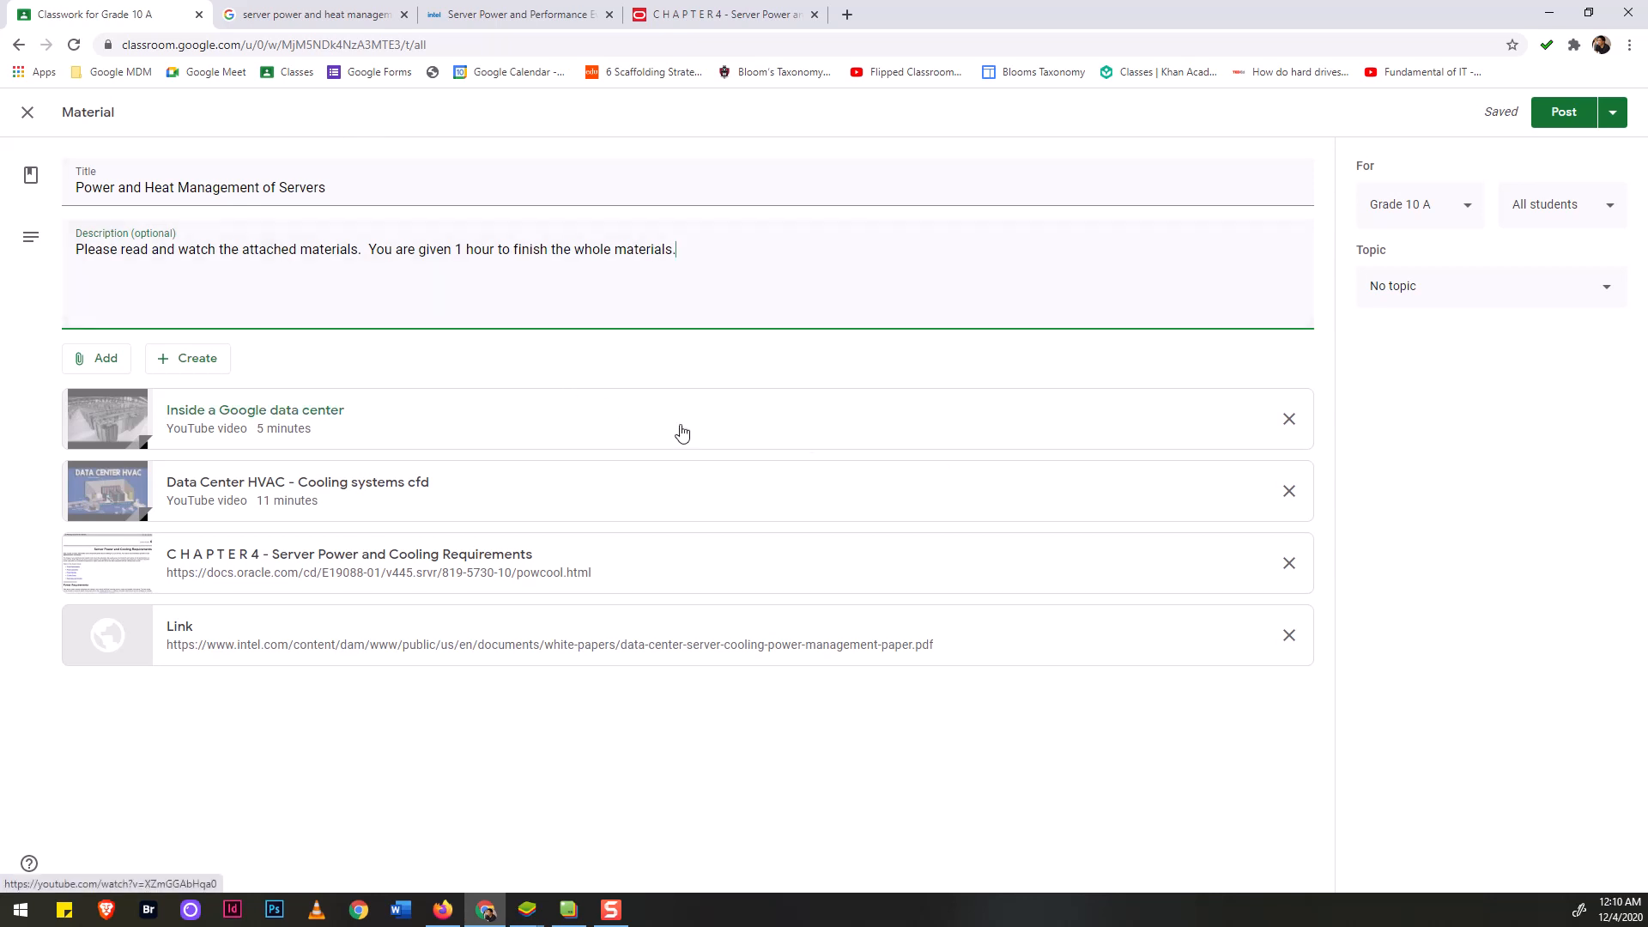
Create the topic 'Midterm Material' for this material and post it to Grade 10 A.
click(1527, 288)
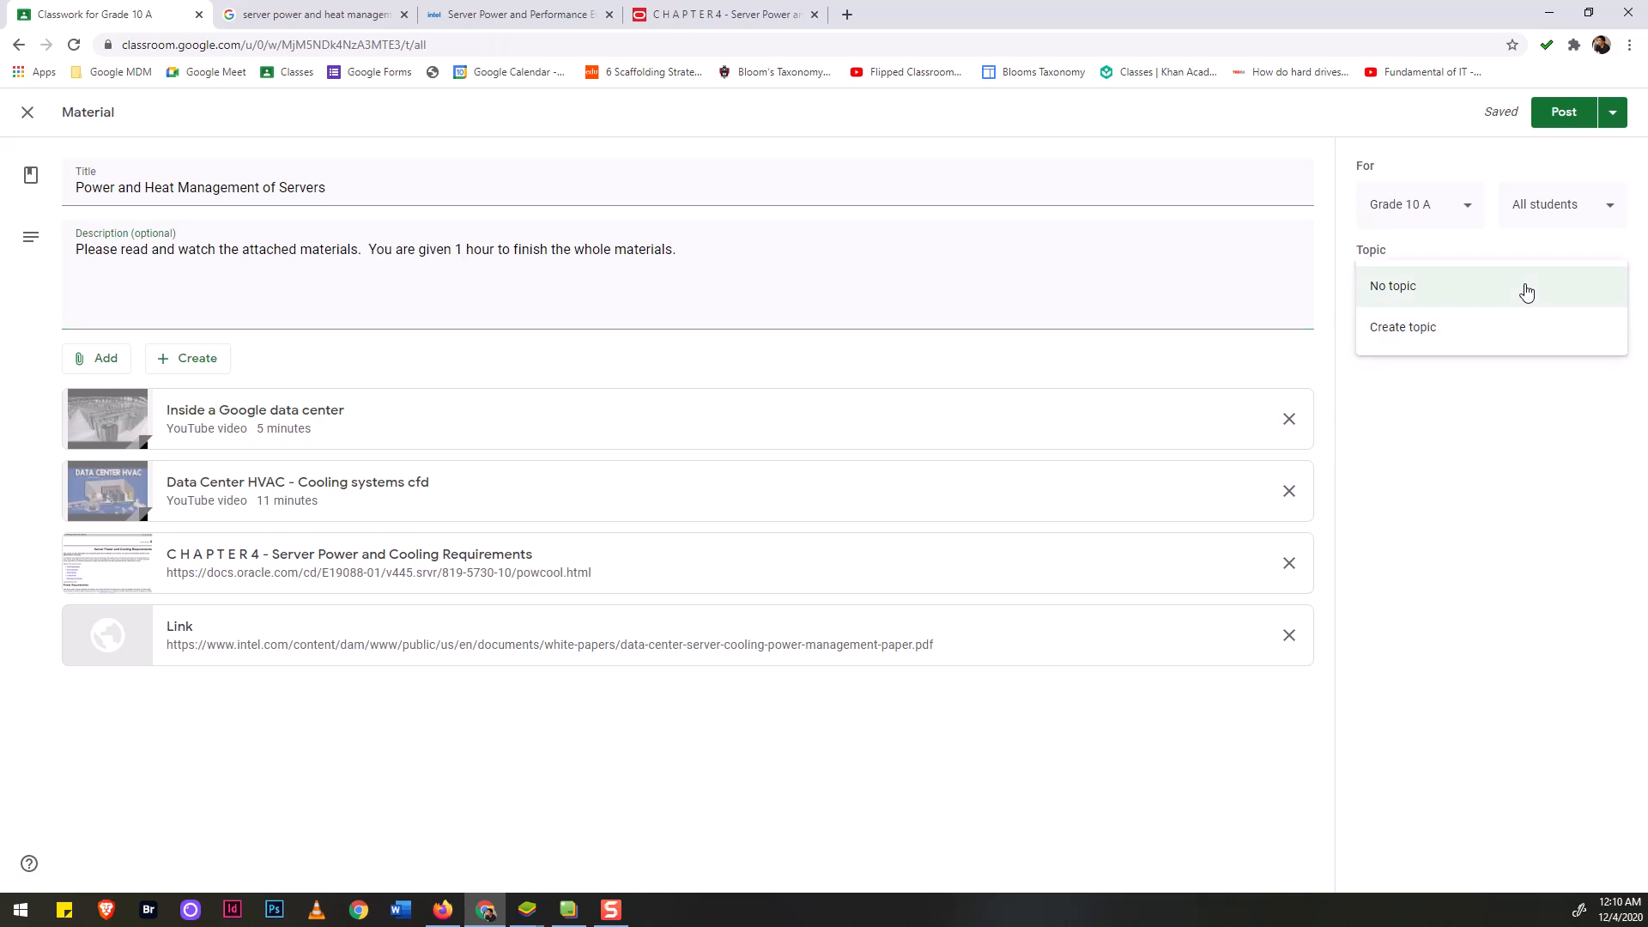
click(1403, 327)
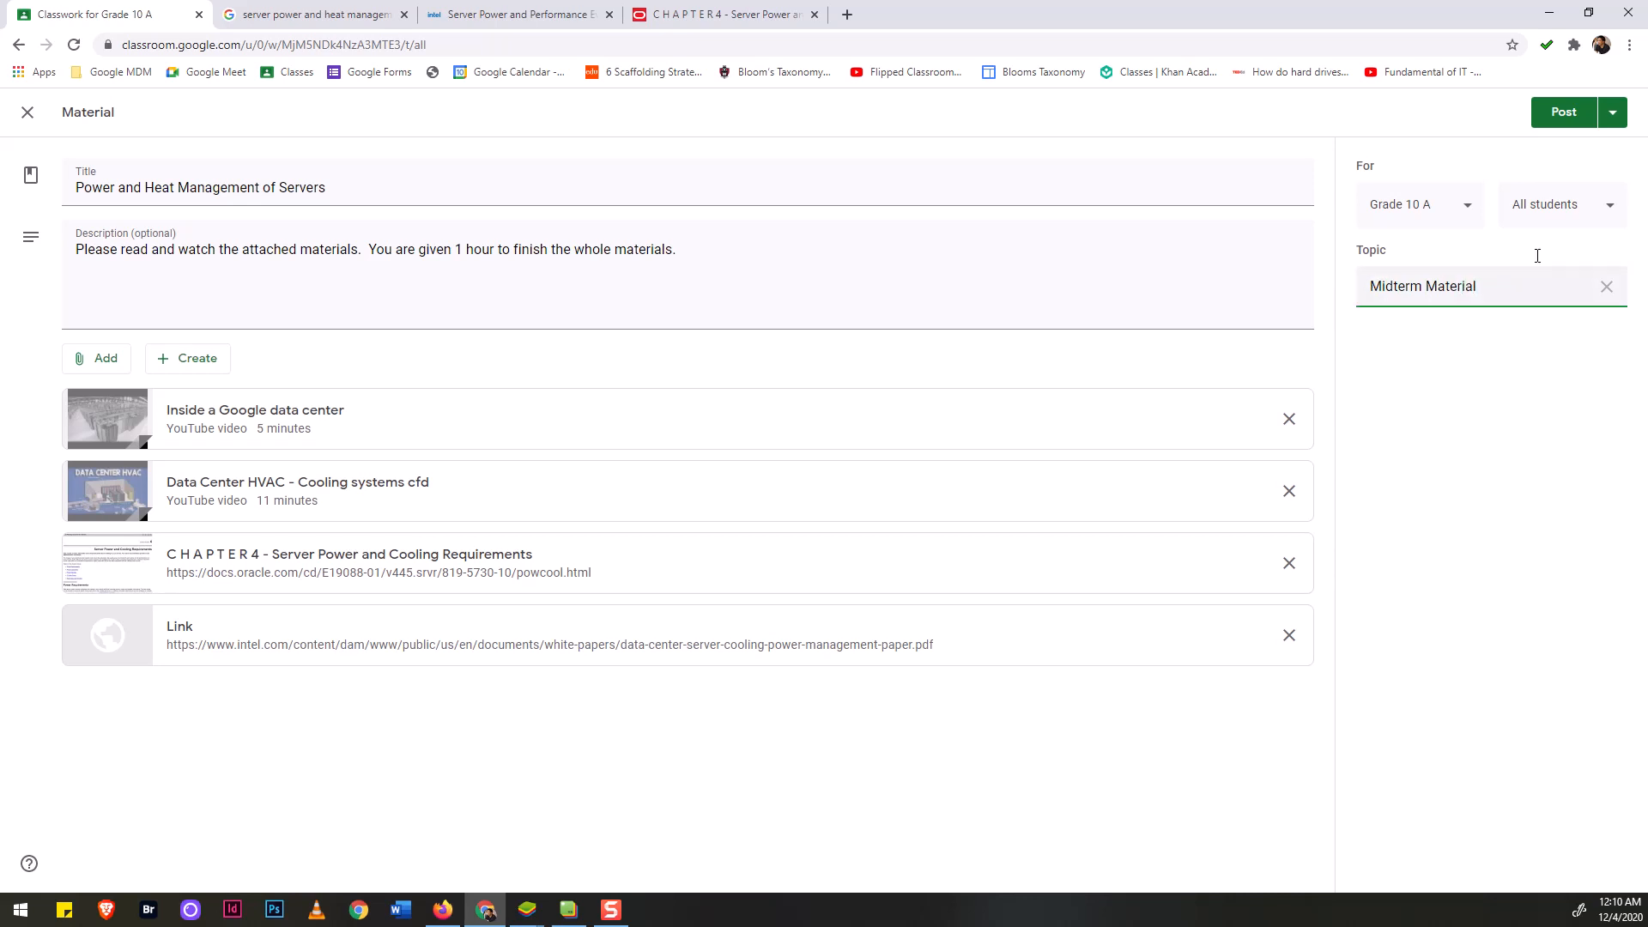
click(1548, 121)
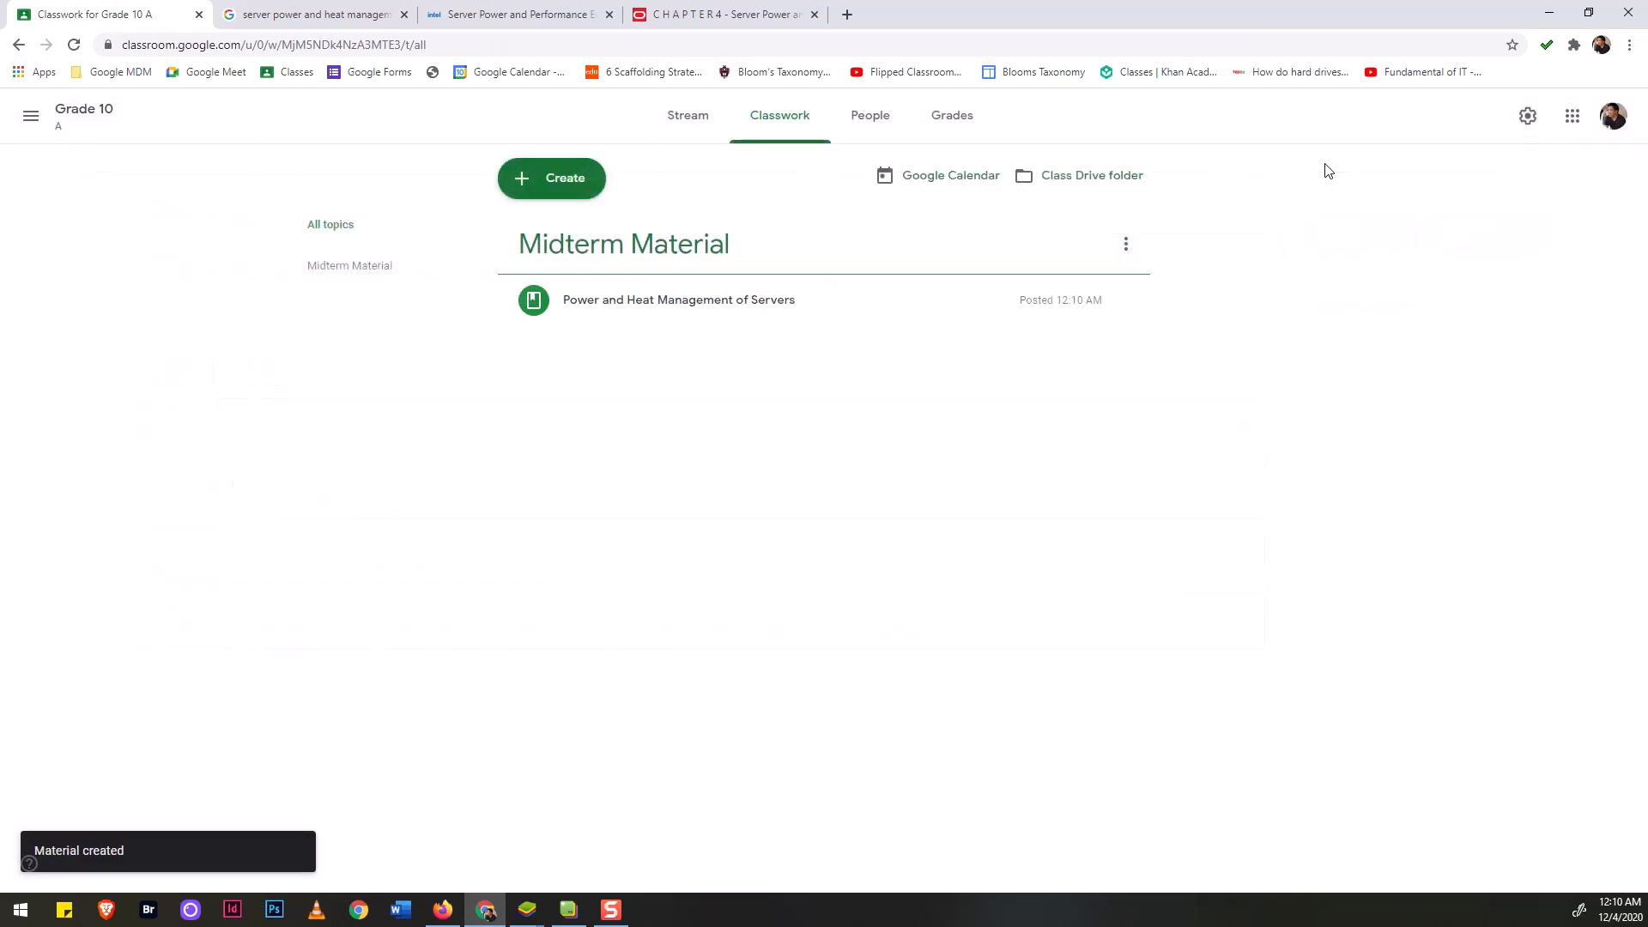
Refresh the first student's BlueStacks class stream so the new post appears.
click(1589, 12)
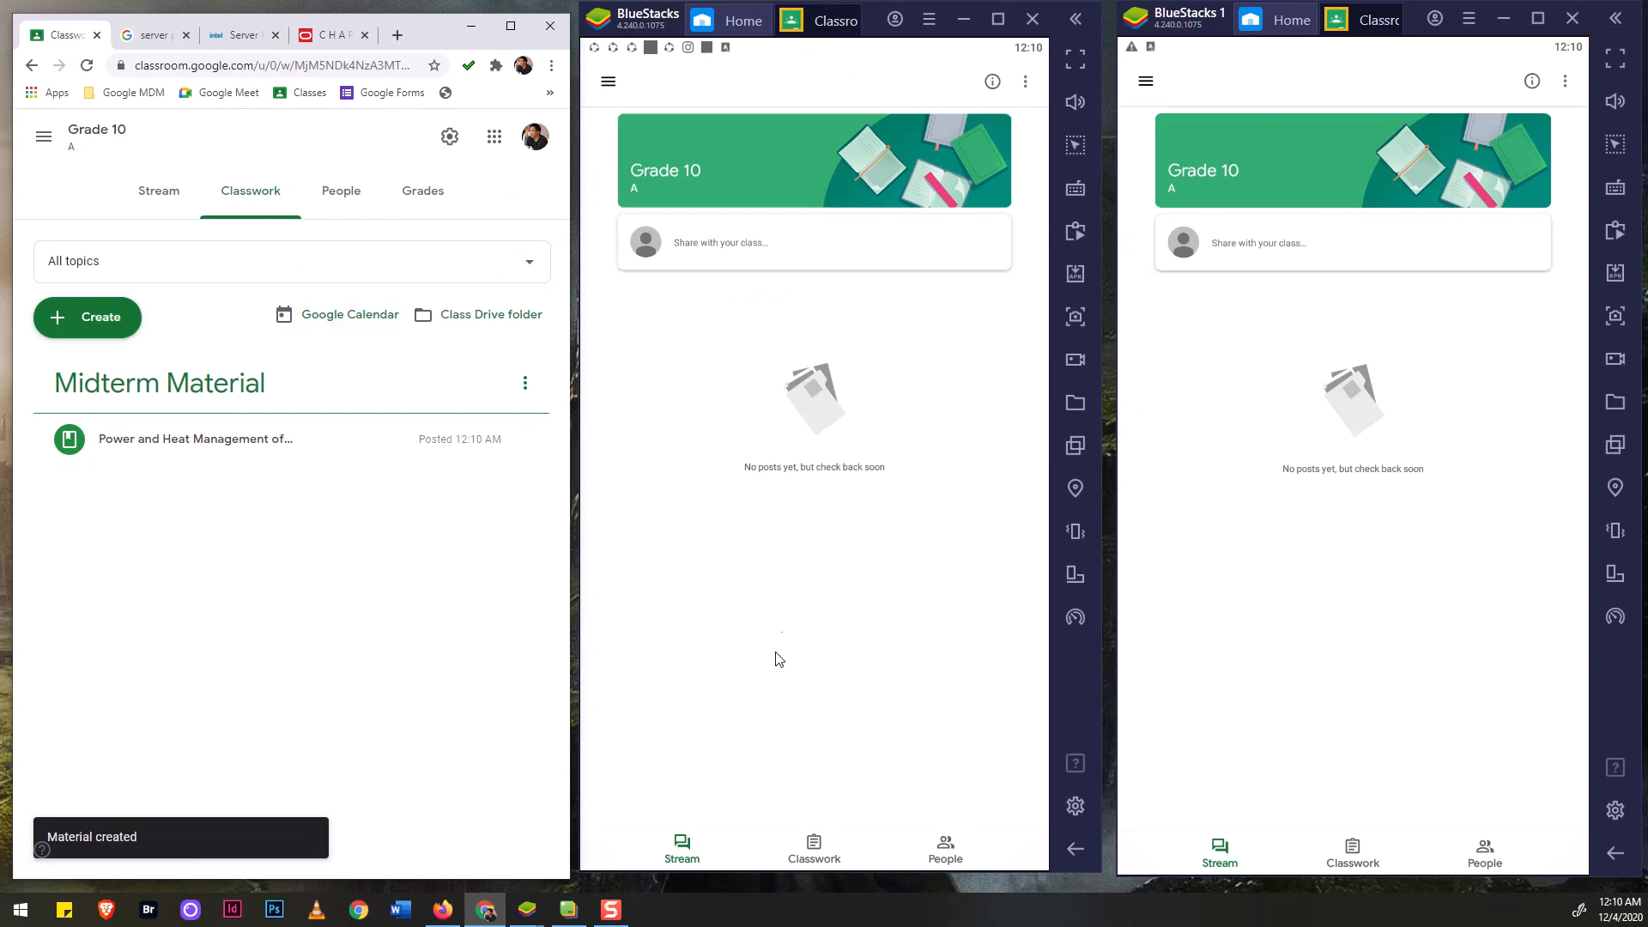
click(793, 599)
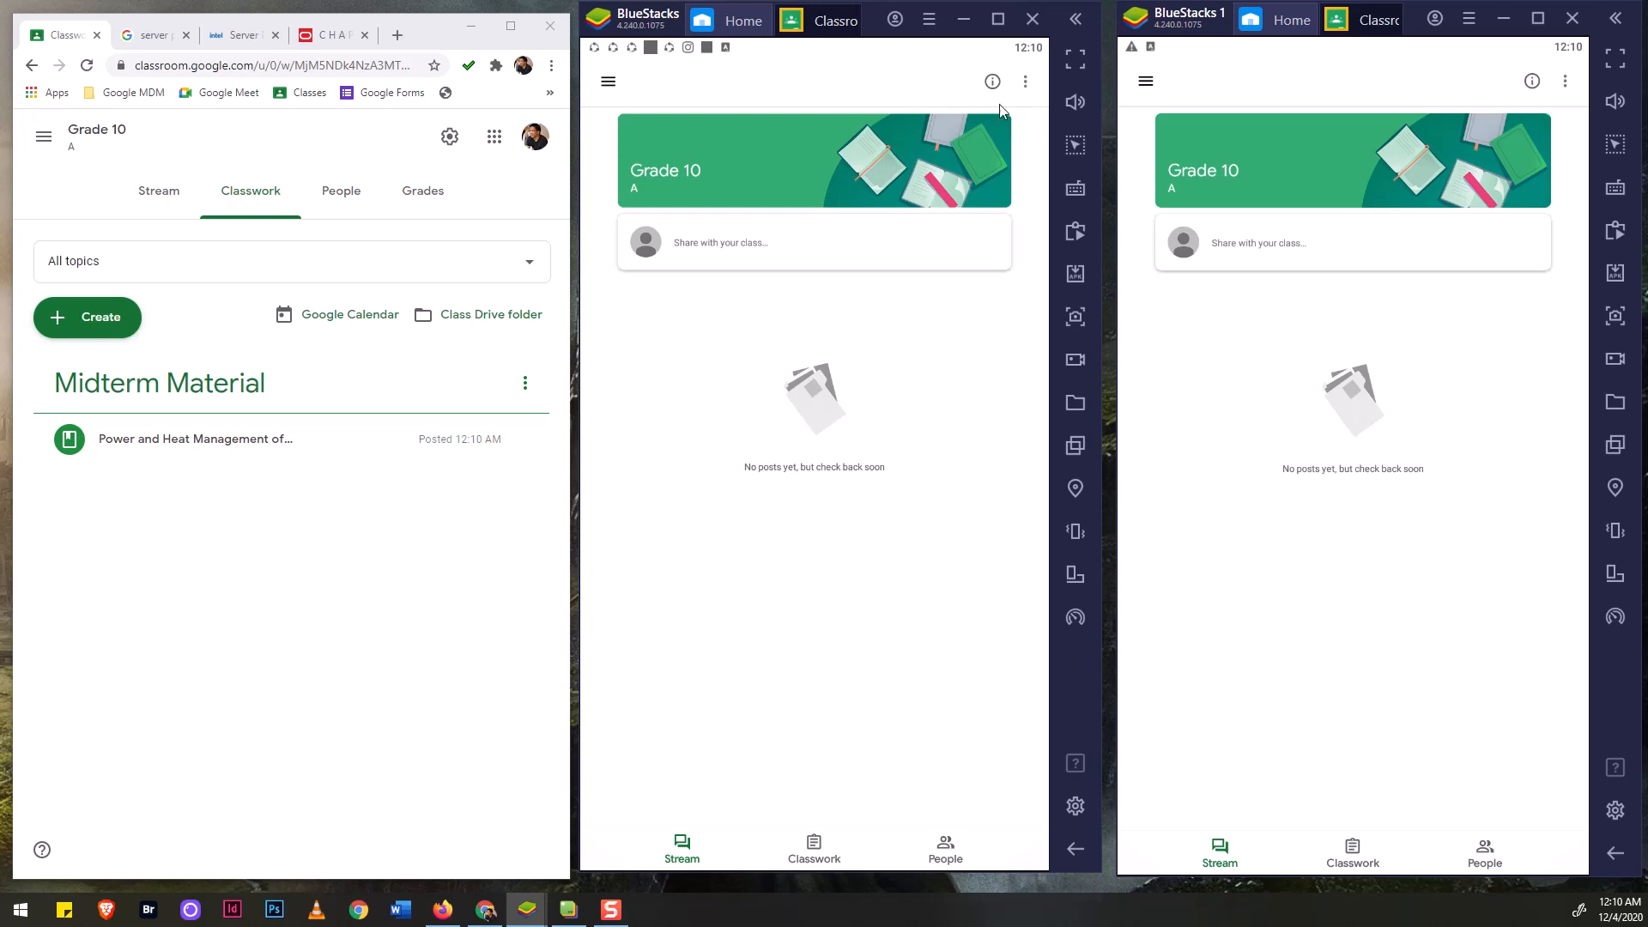
click(1026, 82)
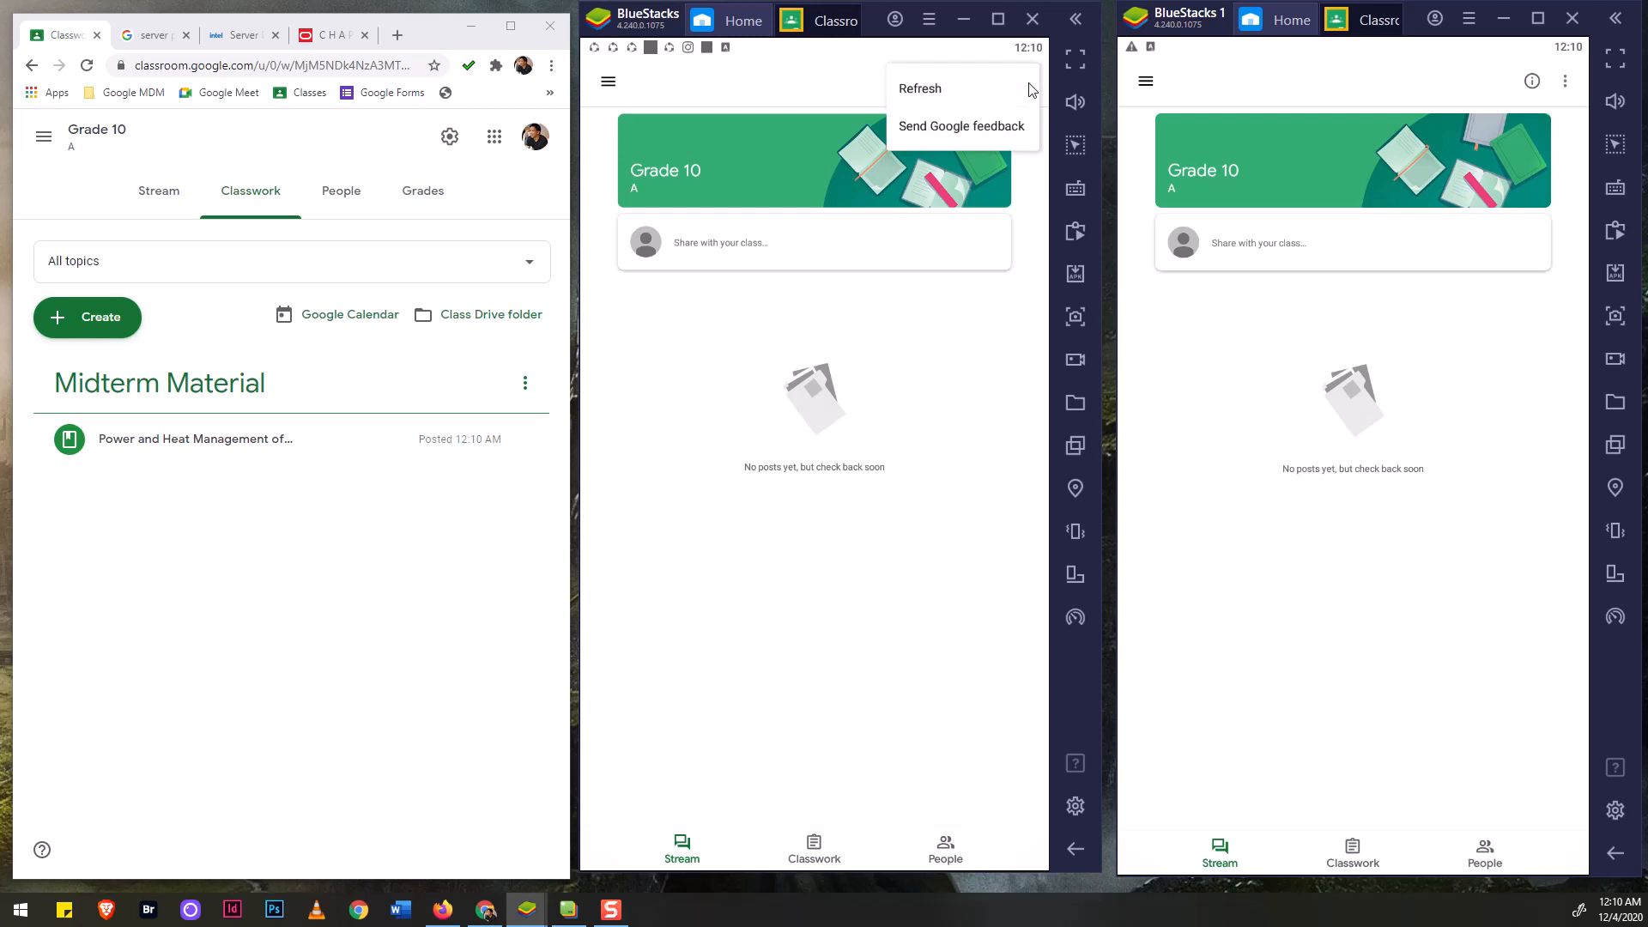
click(936, 87)
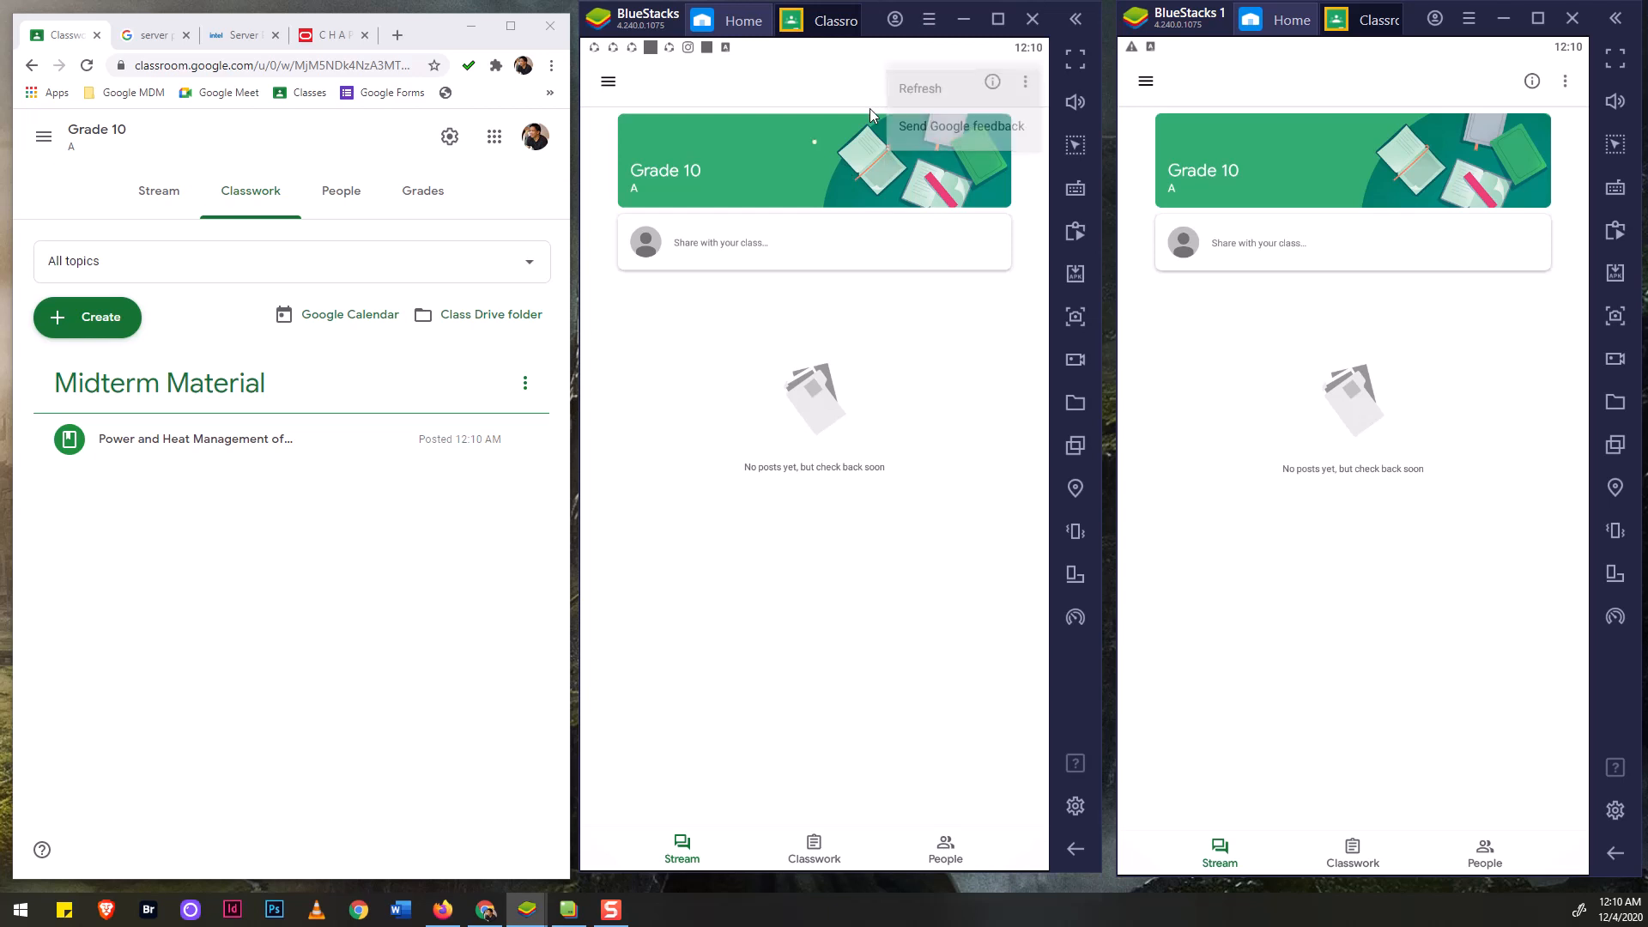
Open the Grade 10 class stream in the second student's BlueStacks view.
click(1147, 82)
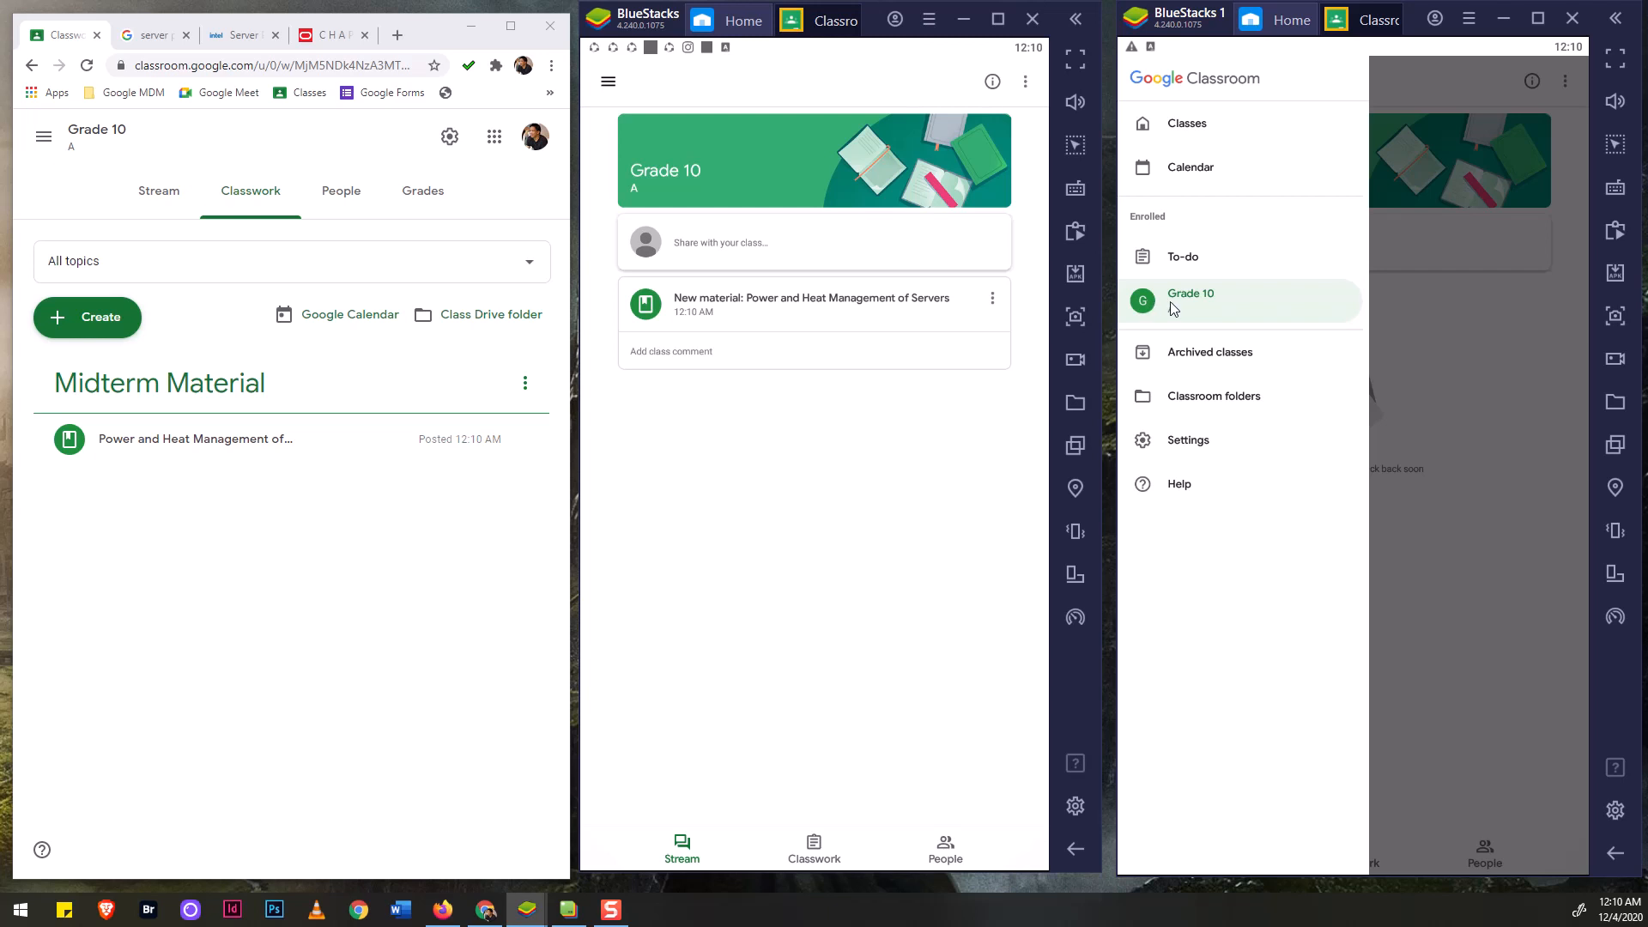
click(1175, 129)
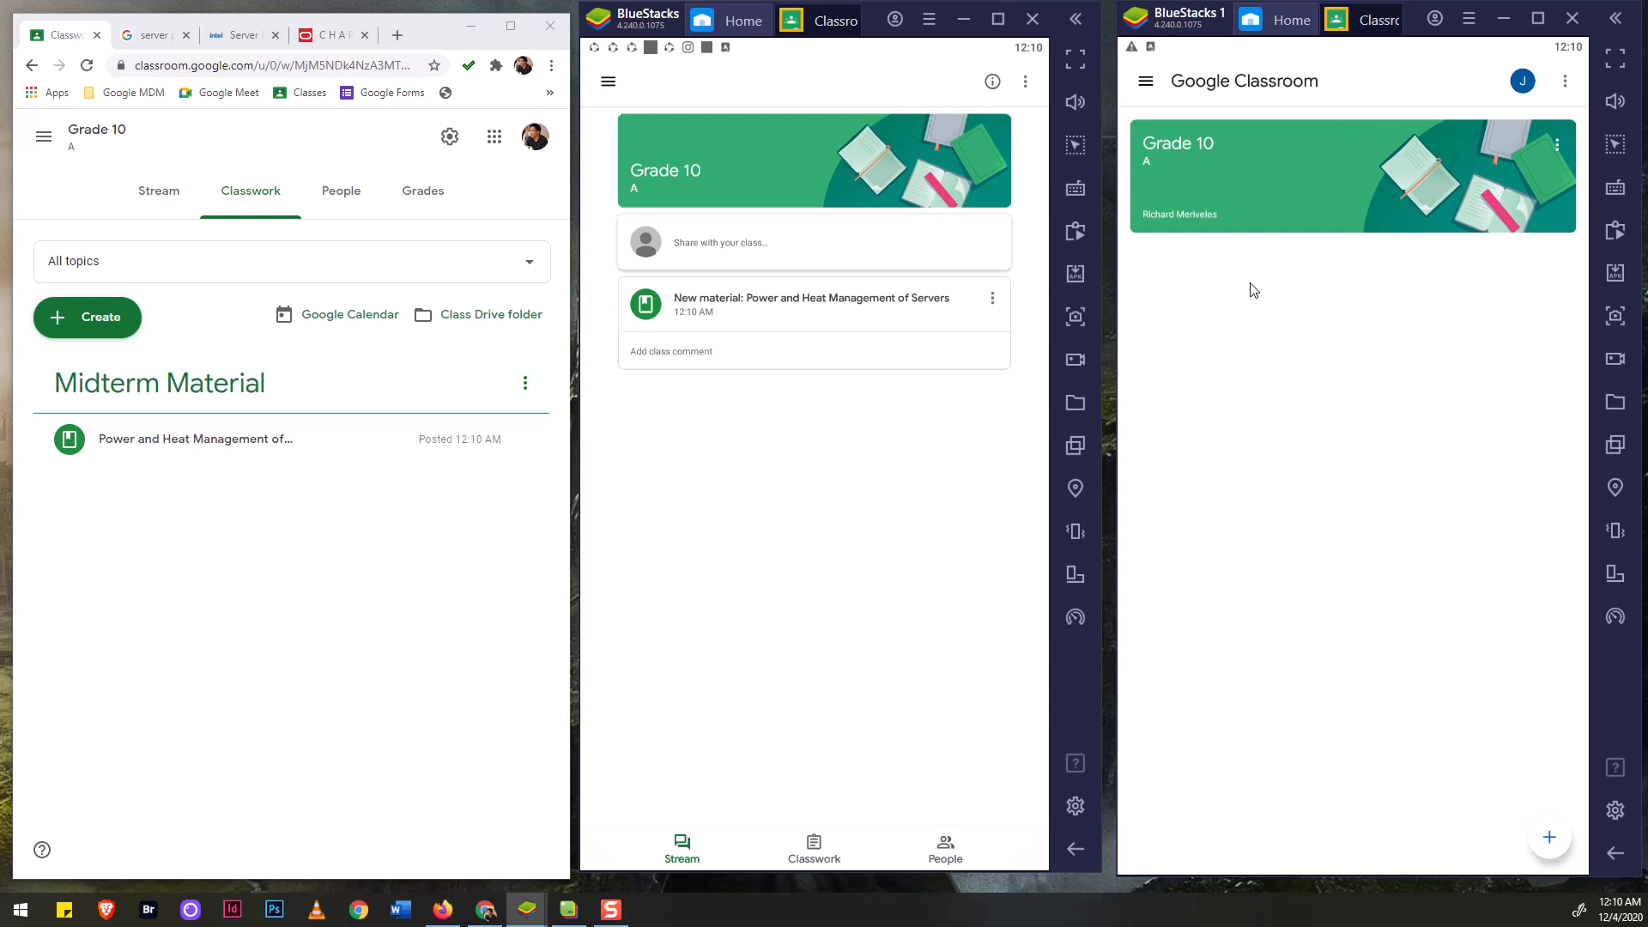
click(1250, 209)
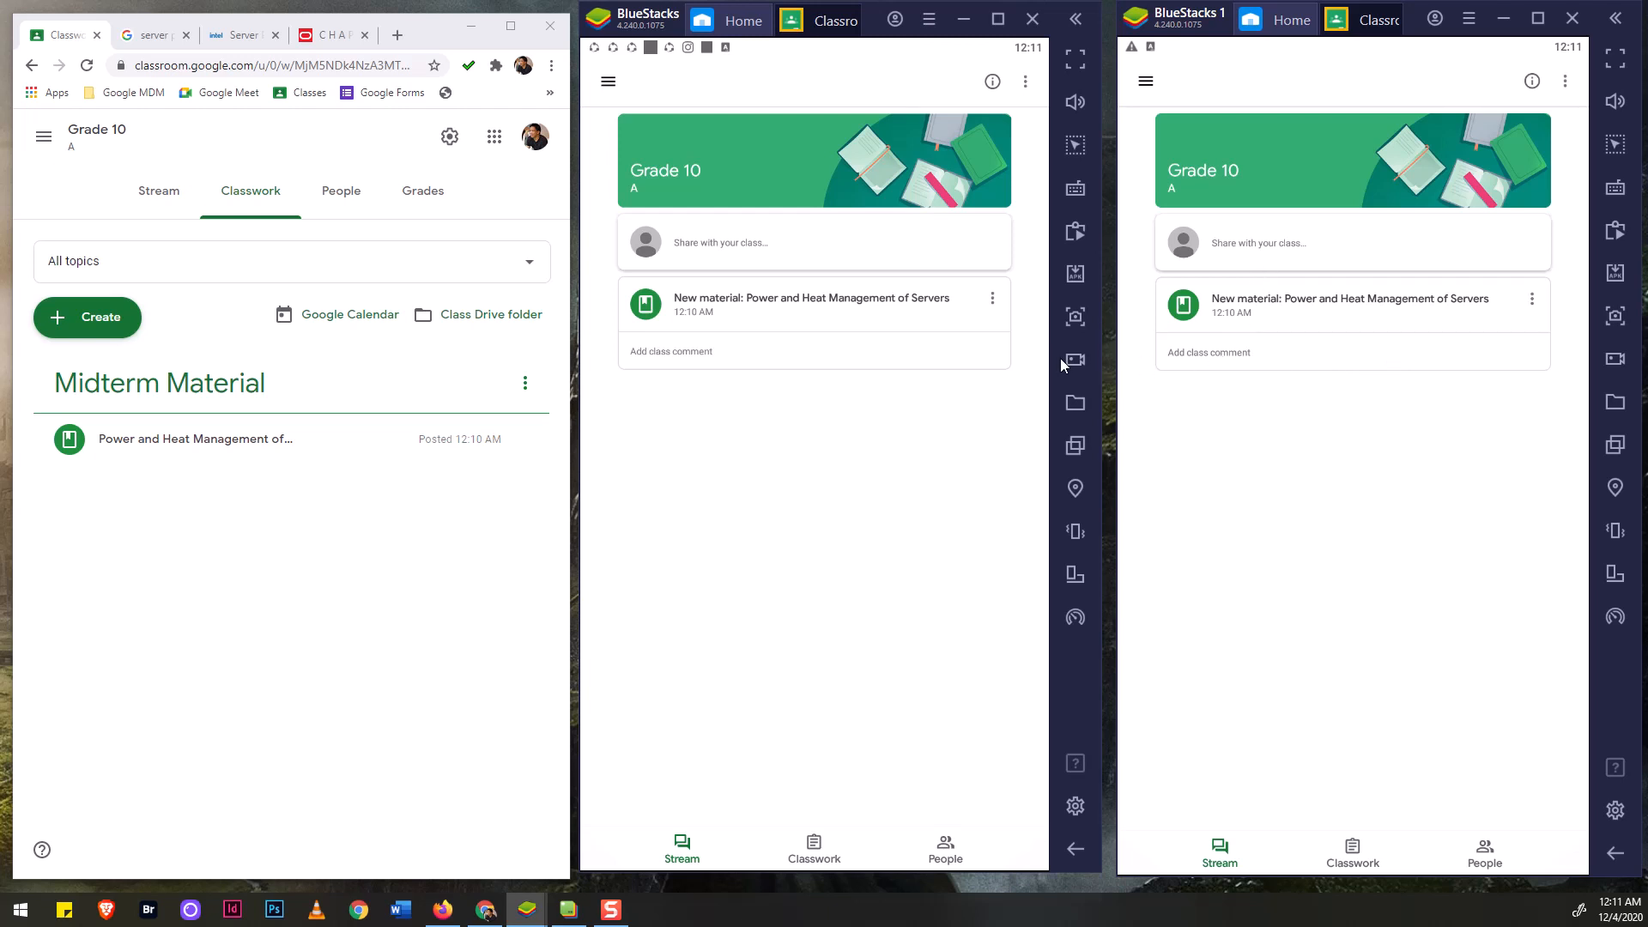
Open the new post in both student views and play 'Inside a Google data center' in the first.
click(660, 302)
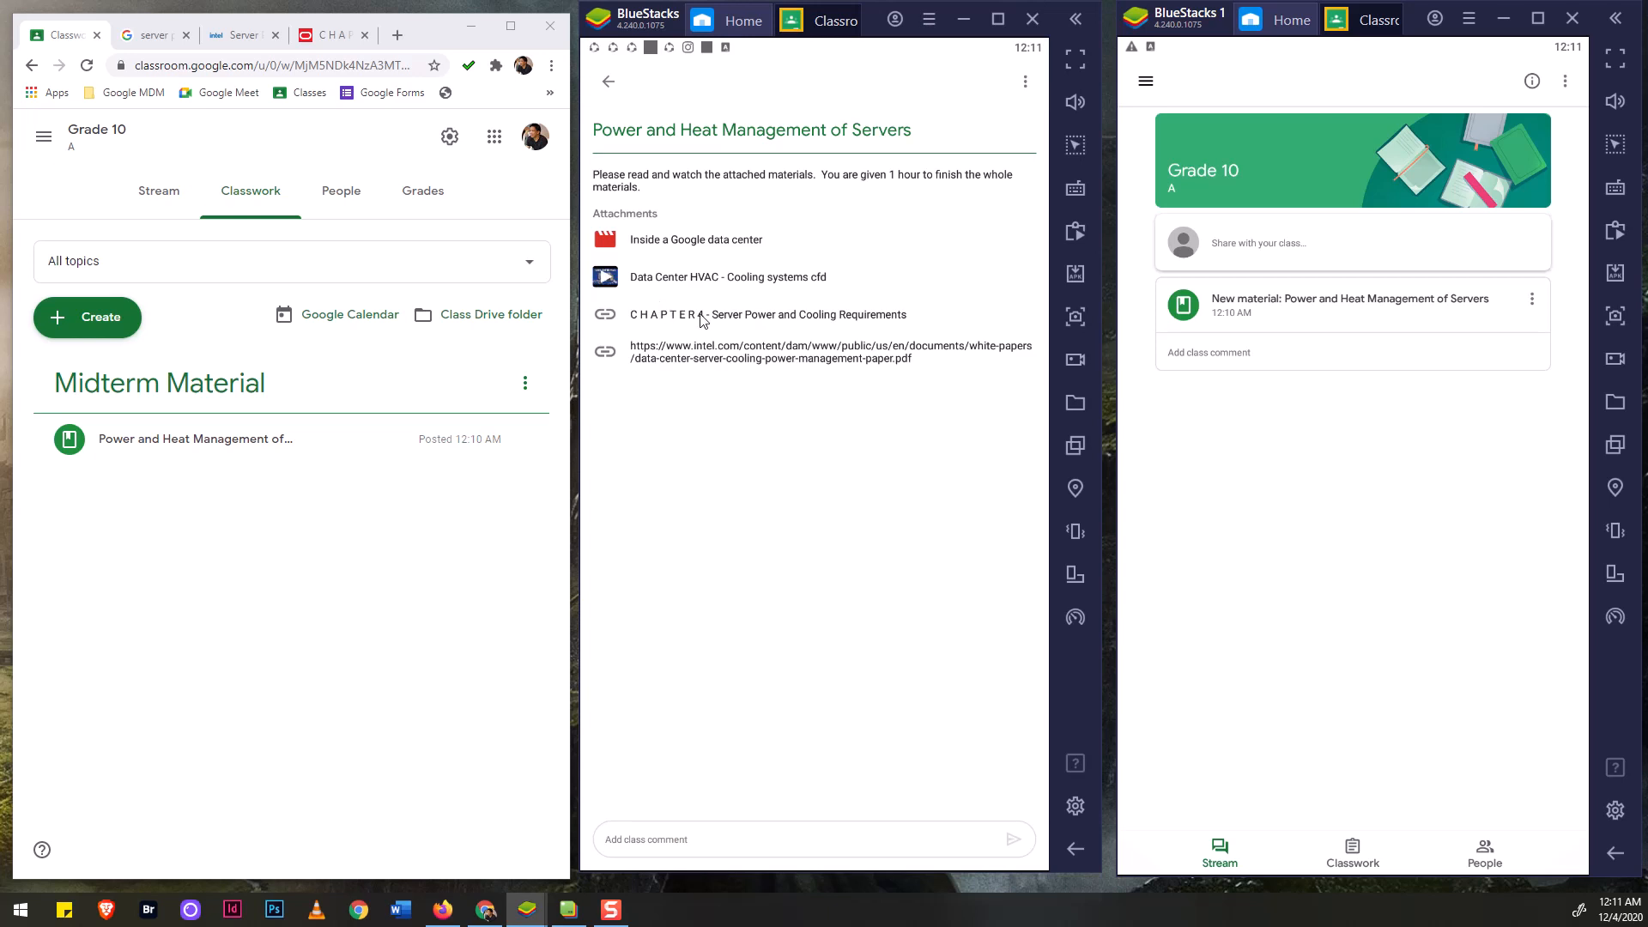
click(1232, 312)
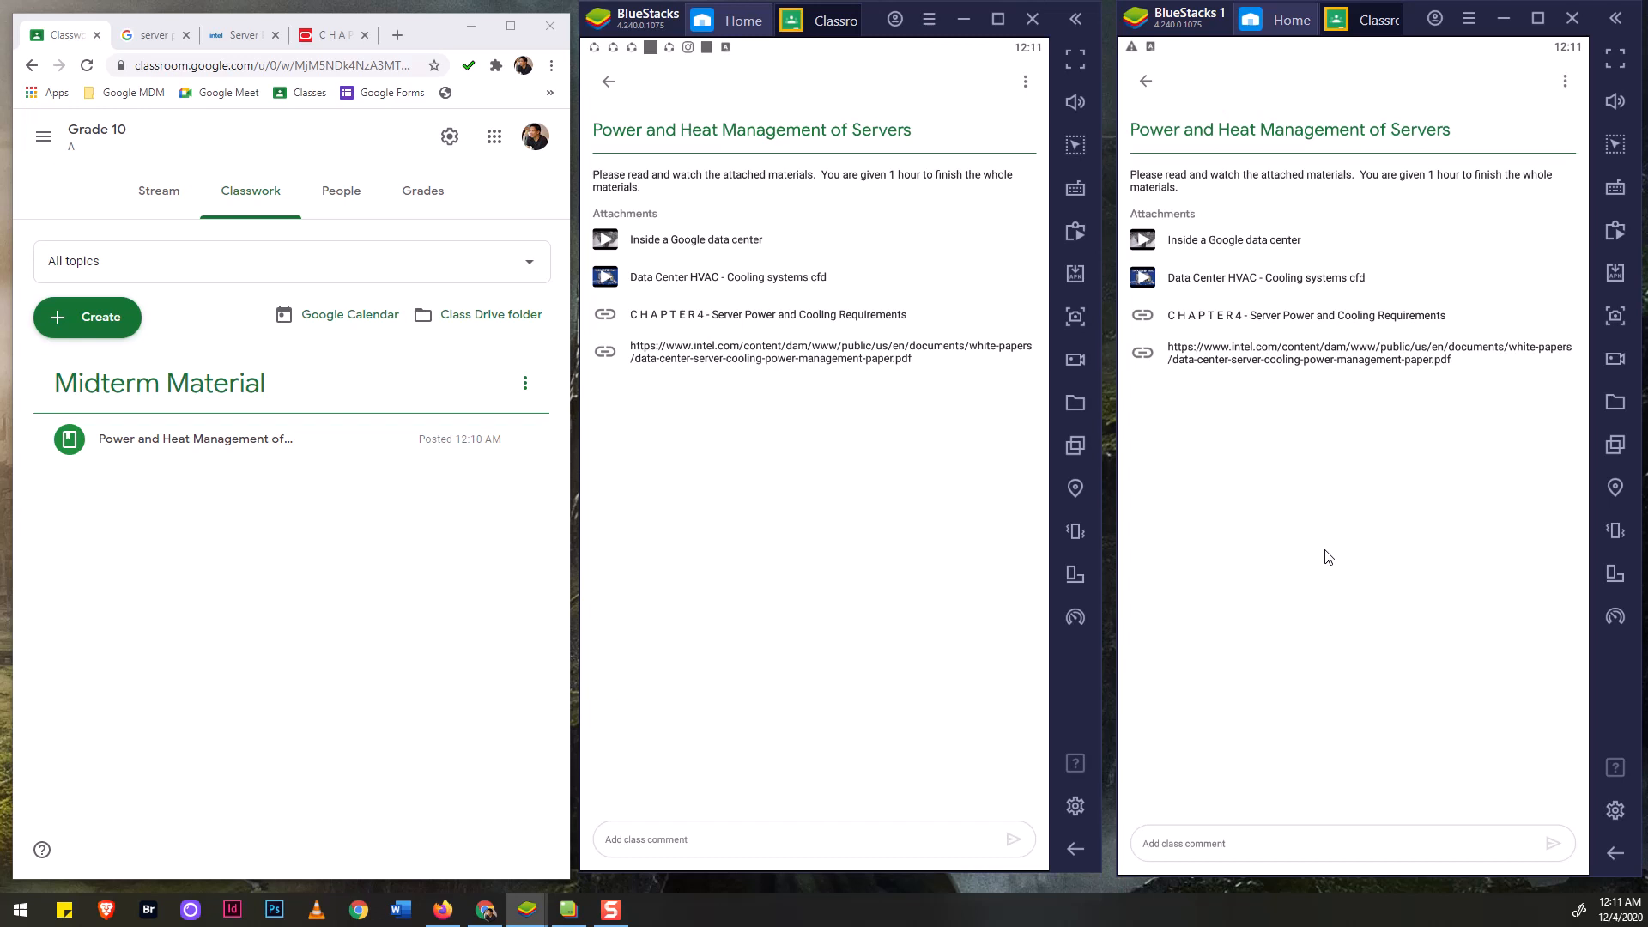
click(618, 242)
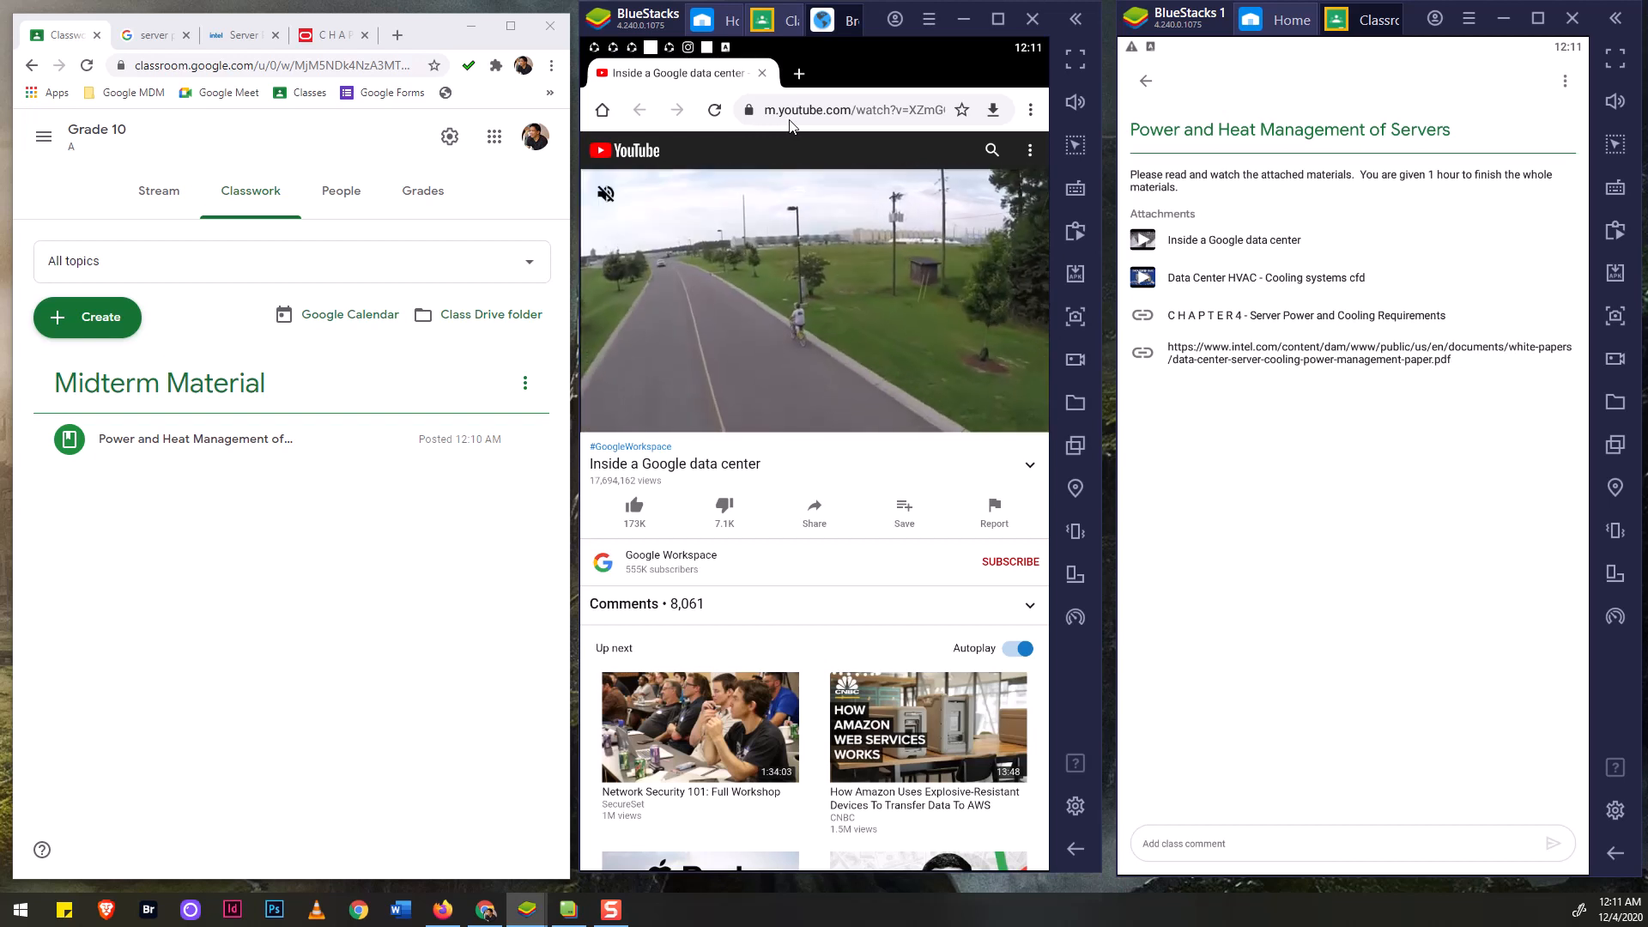
Play 'Data Center HVAC - Cooling systems cfd' in the second view, arranging both videos side by side.
click(1219, 279)
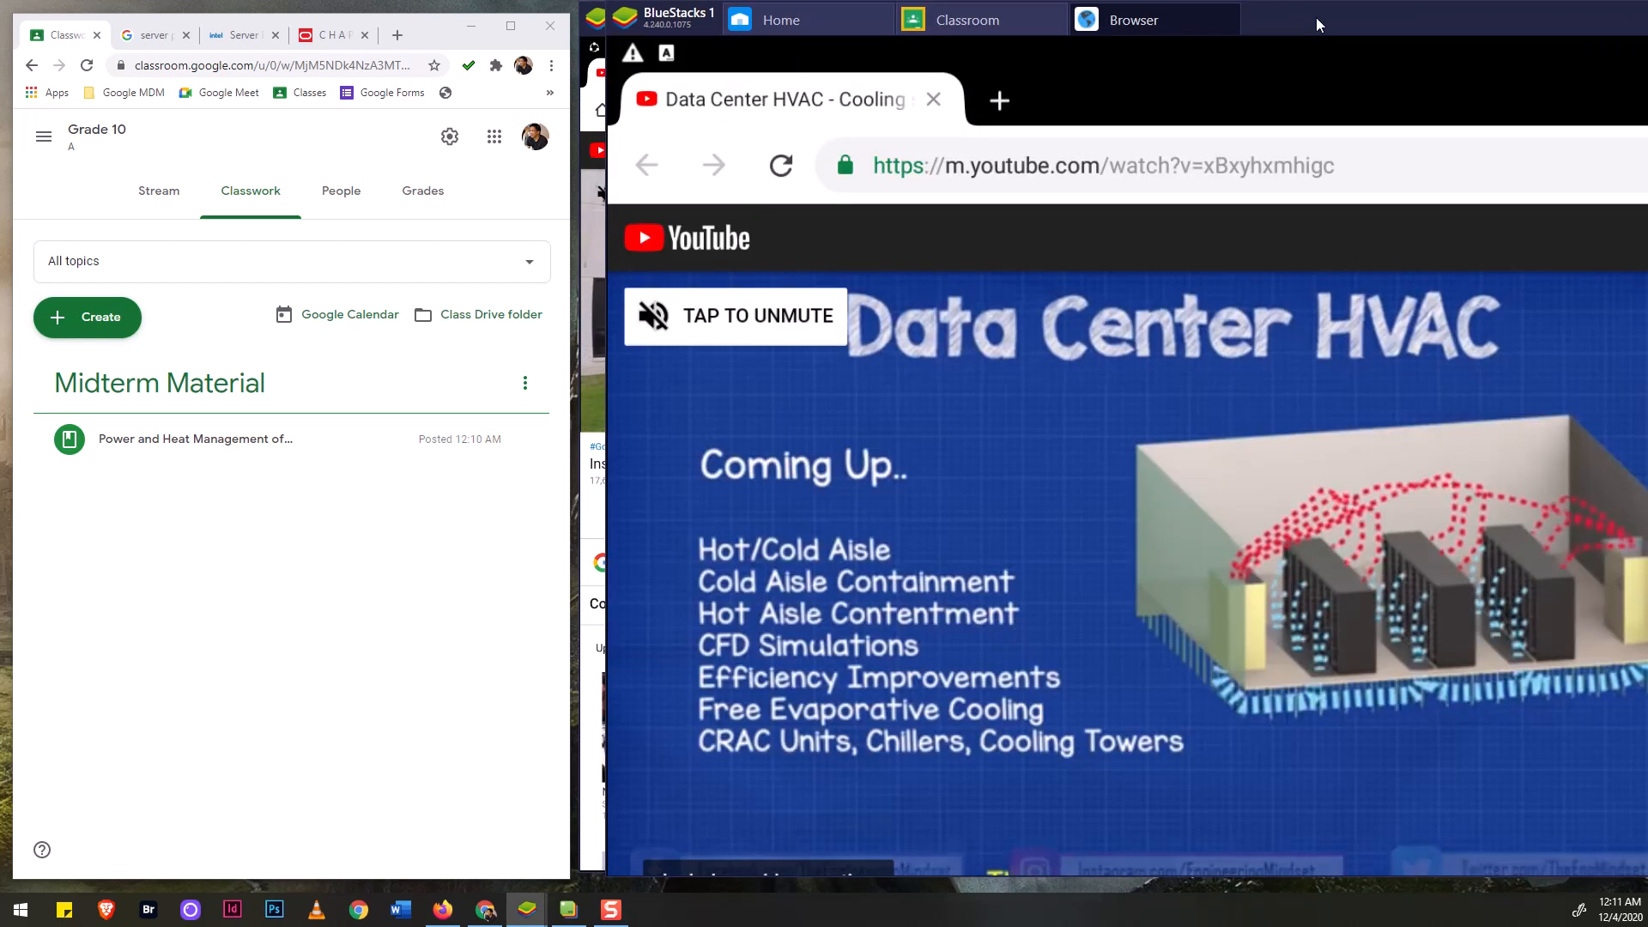
drag(1316, 17, 628, 26)
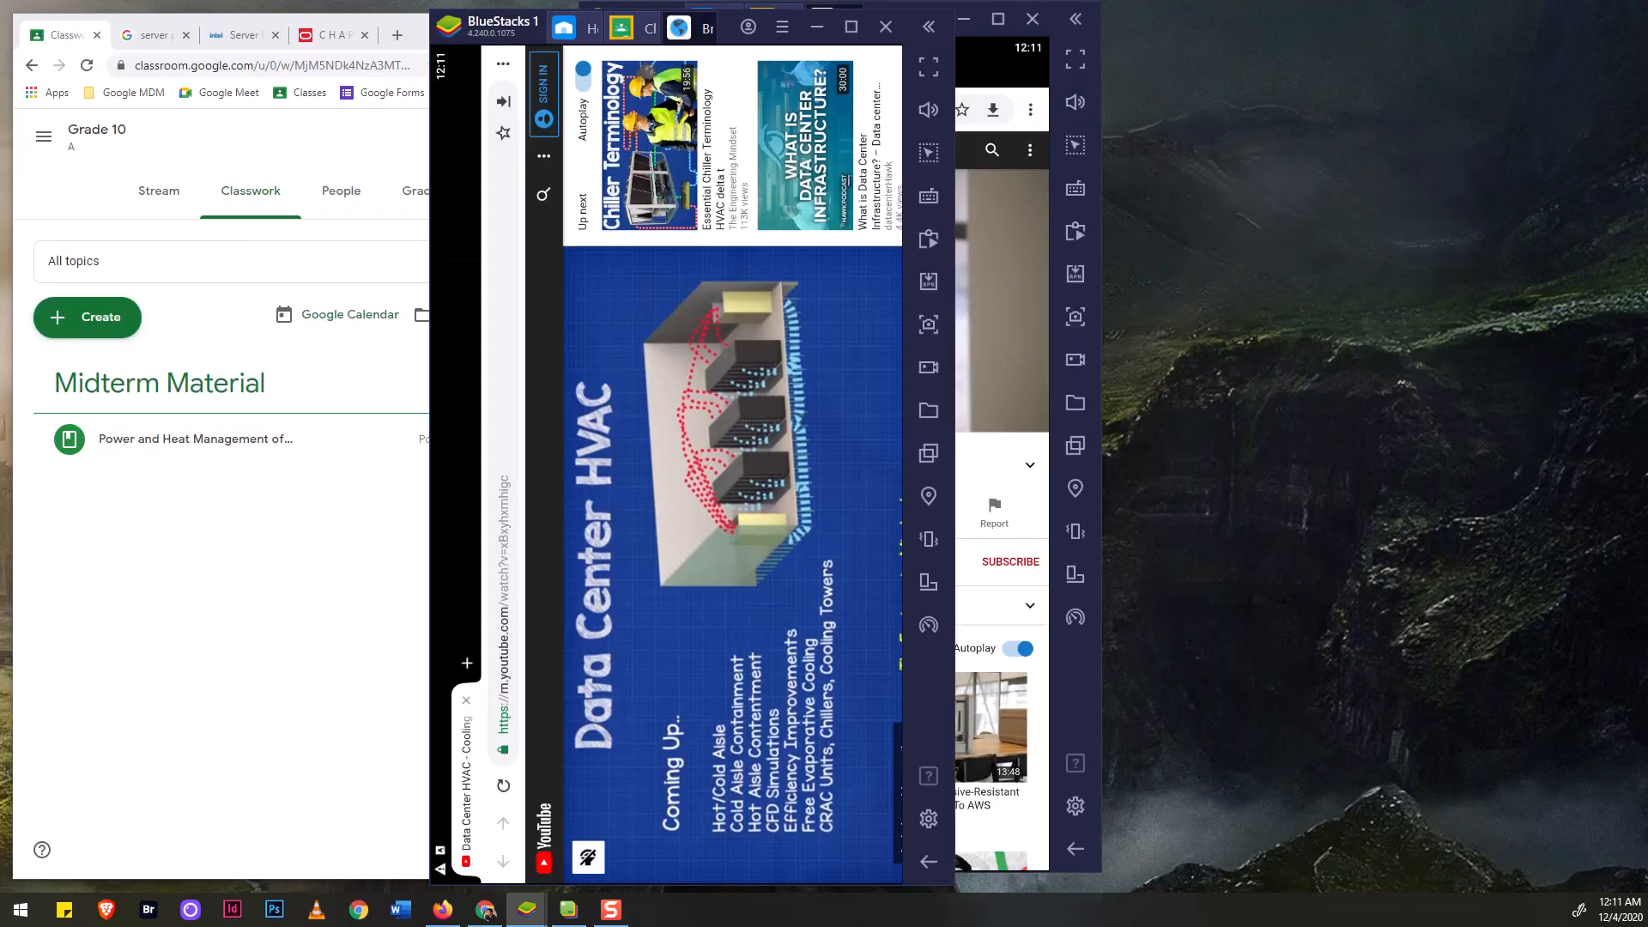
drag(516, 24, 1192, 23)
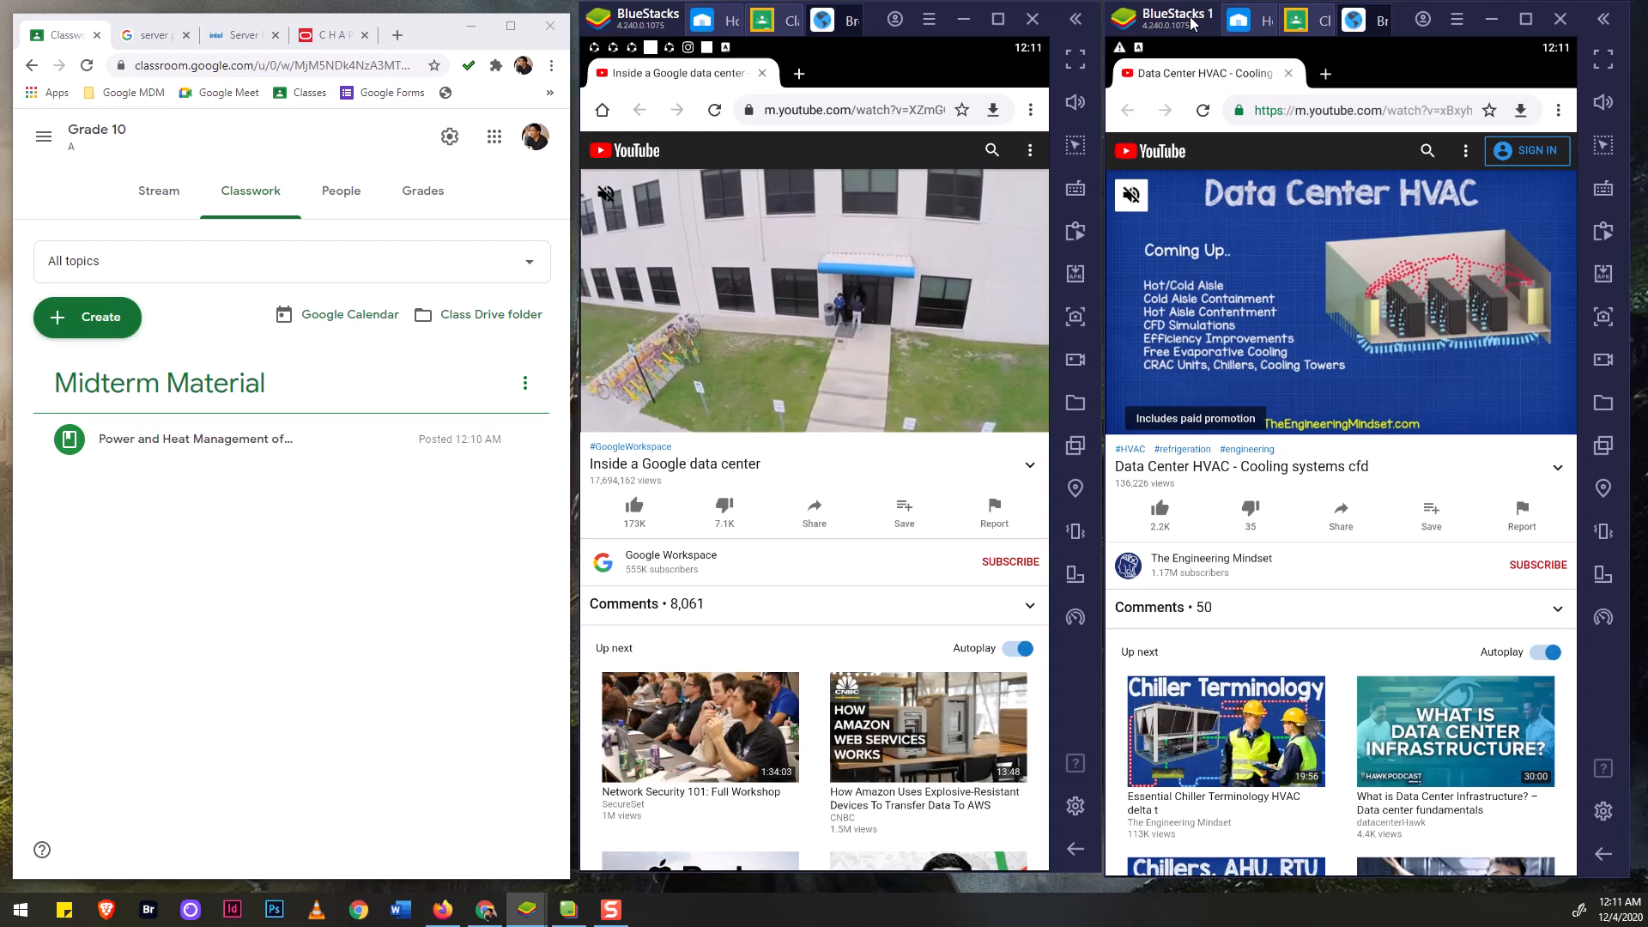